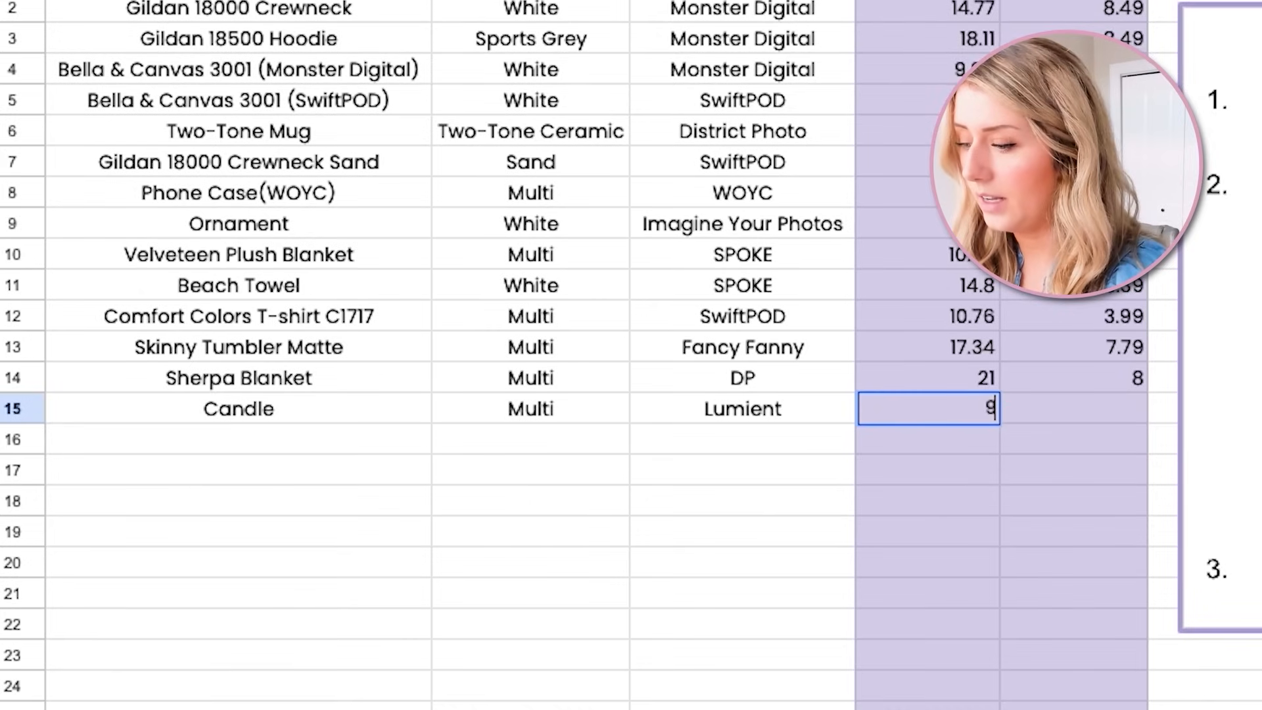
- Complete the Candle row with production cost 9.15 and shipping cost 8.79, using the Lumient Scented Soy Candle page on Printify
click(1074, 408)
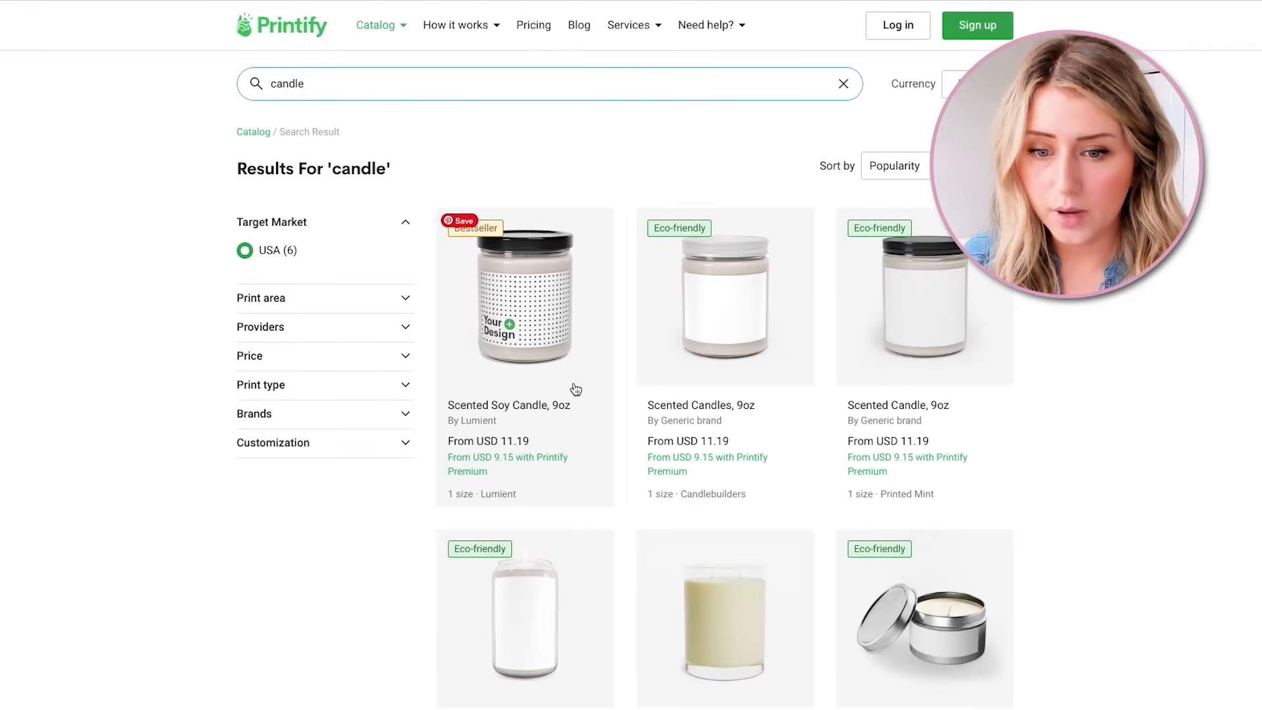
click(575, 389)
scroll(631, 597, down, 2)
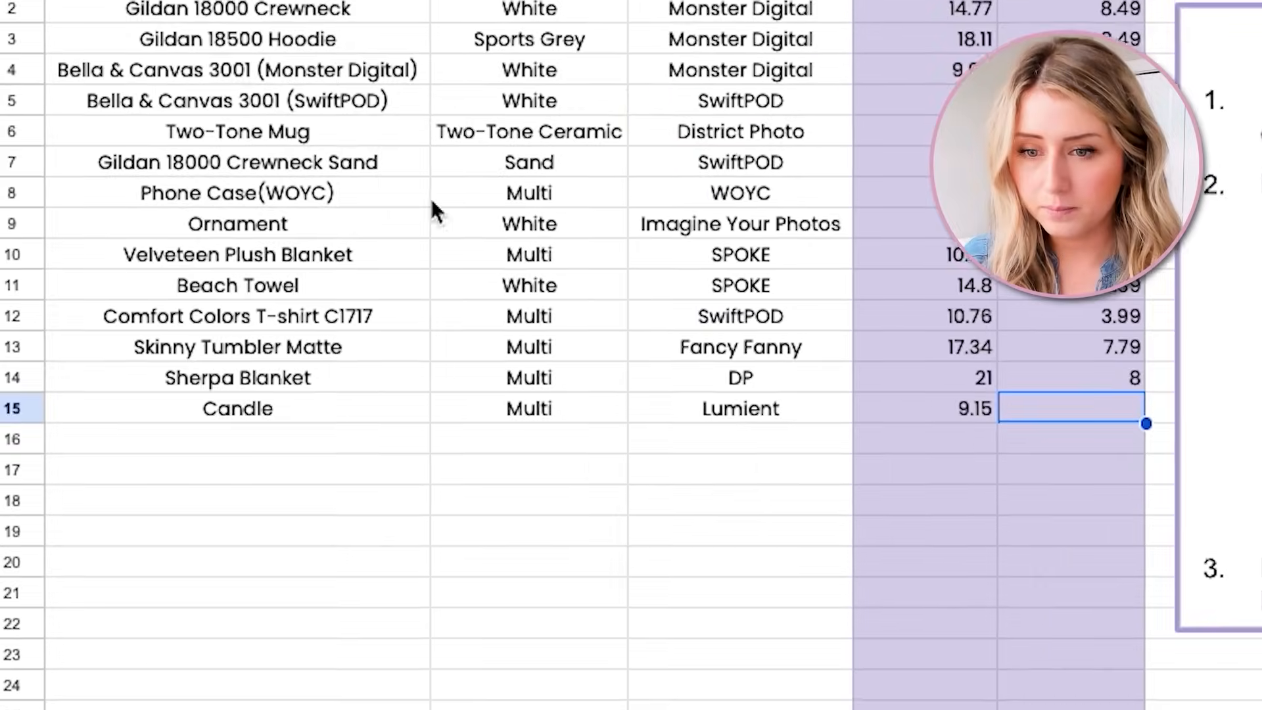
text(8.79)
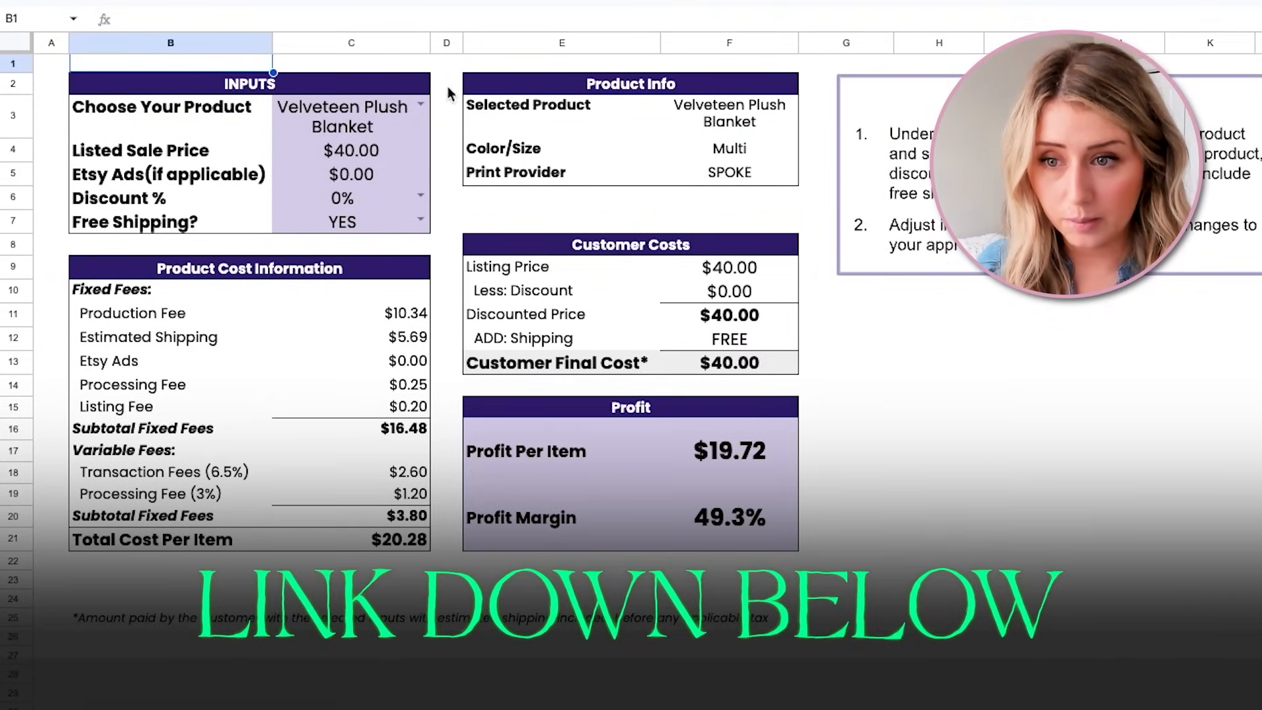
- Choose Candle as the product in the profit calculator and set its listed sale price to $15.00
click(420, 105)
click(416, 474)
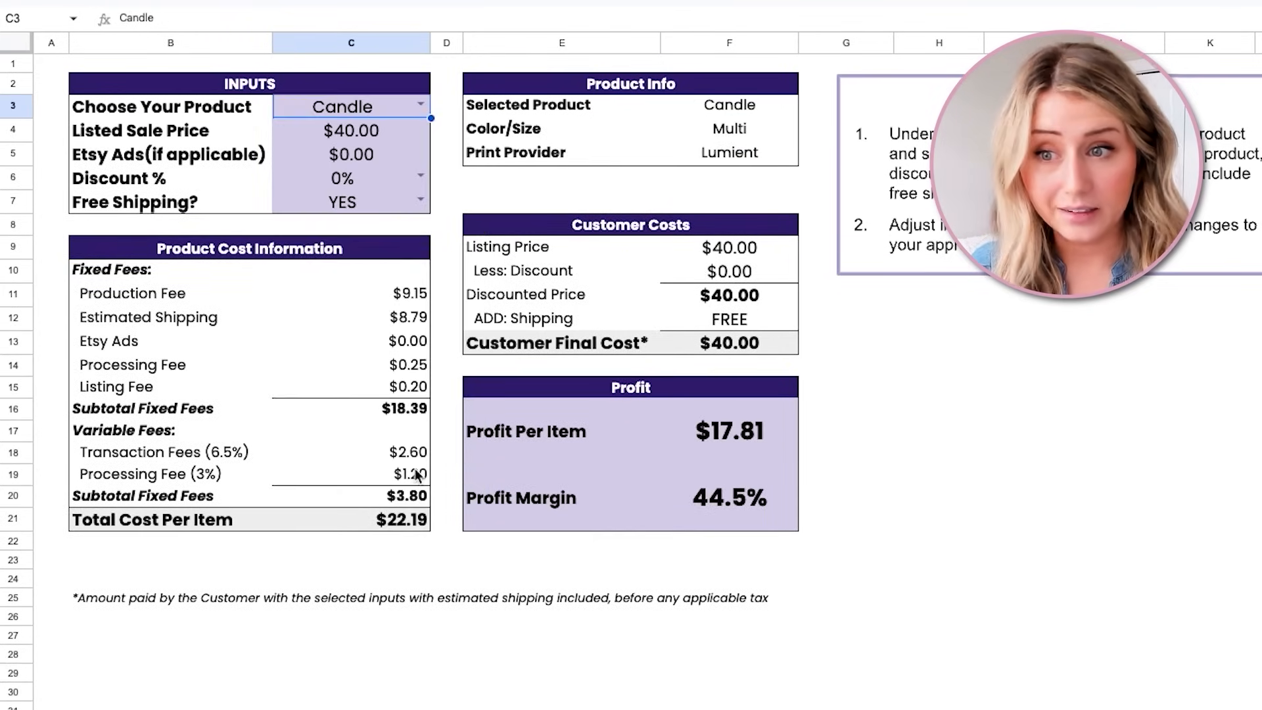
click(377, 128)
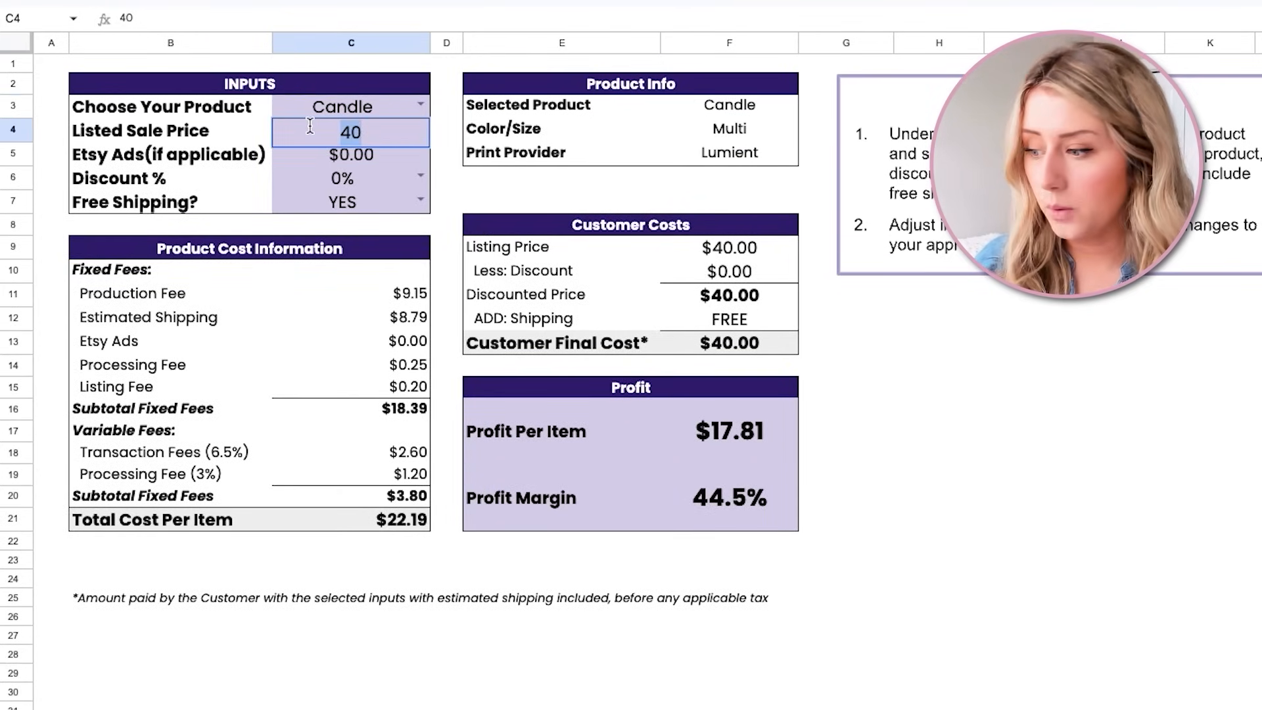
click(403, 158)
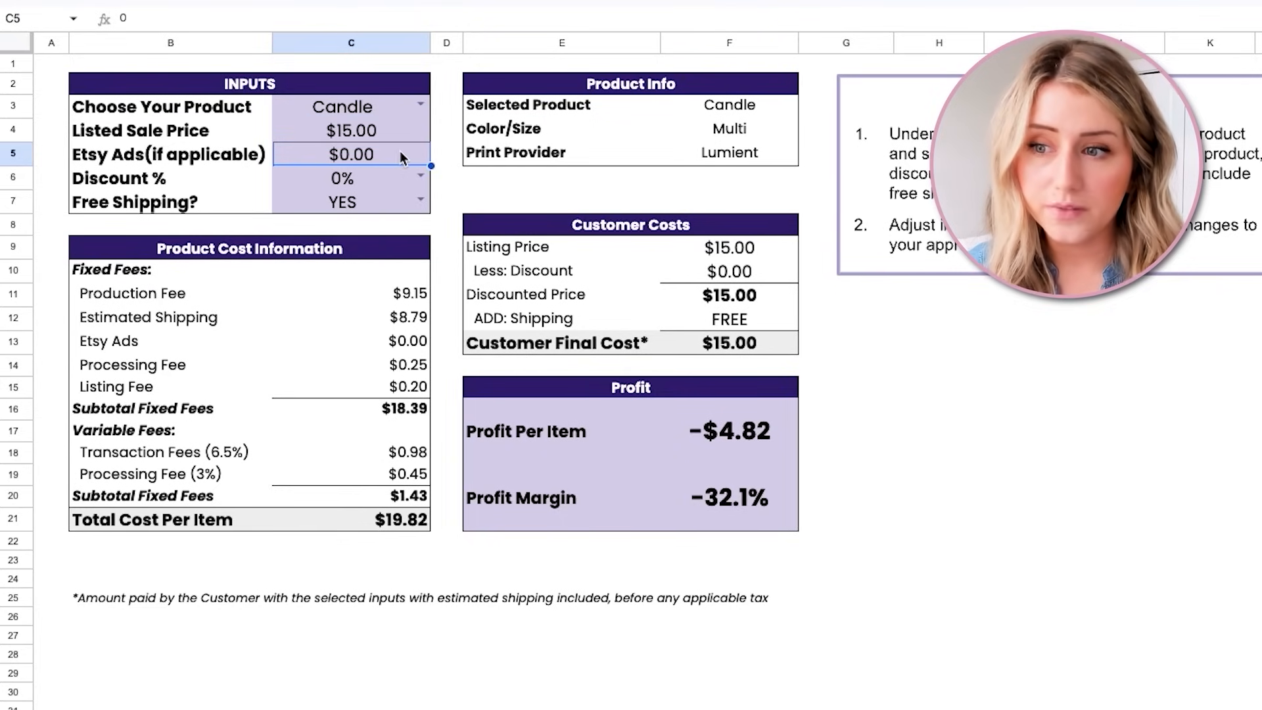
- Set Free Shipping to NO in the calculator inputs and check the candle's final customer cost
click(390, 181)
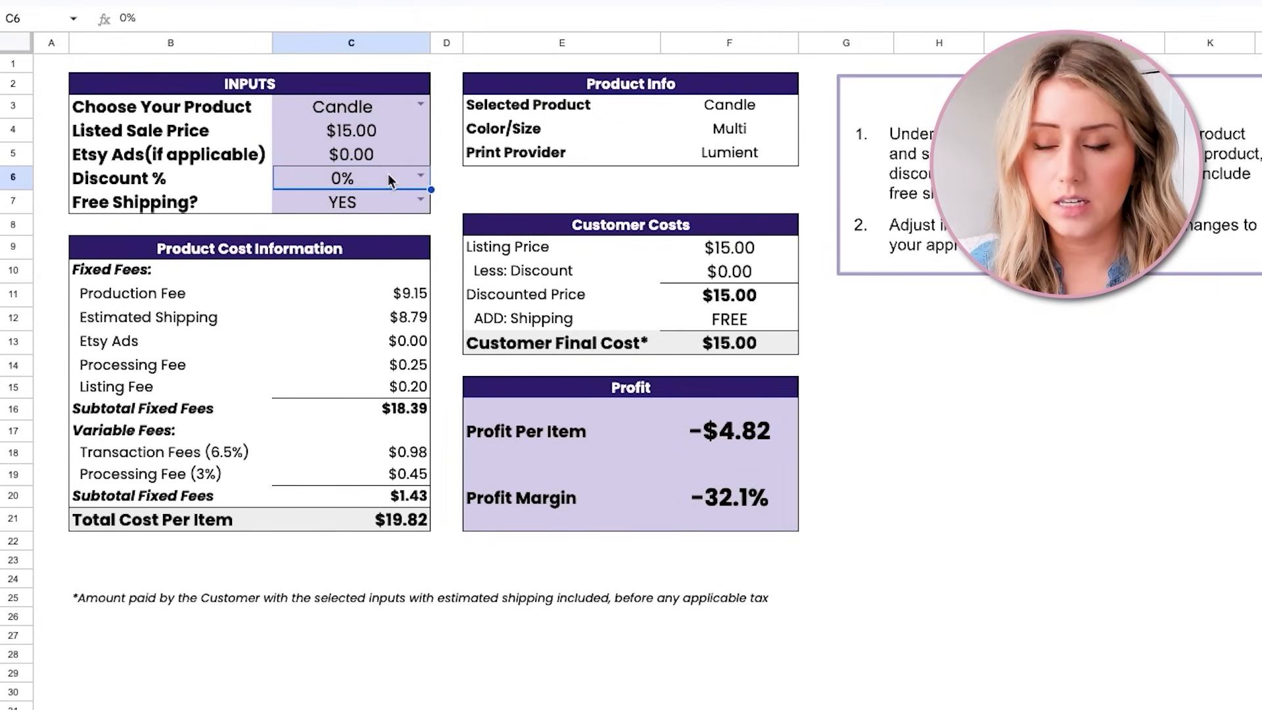
click(398, 206)
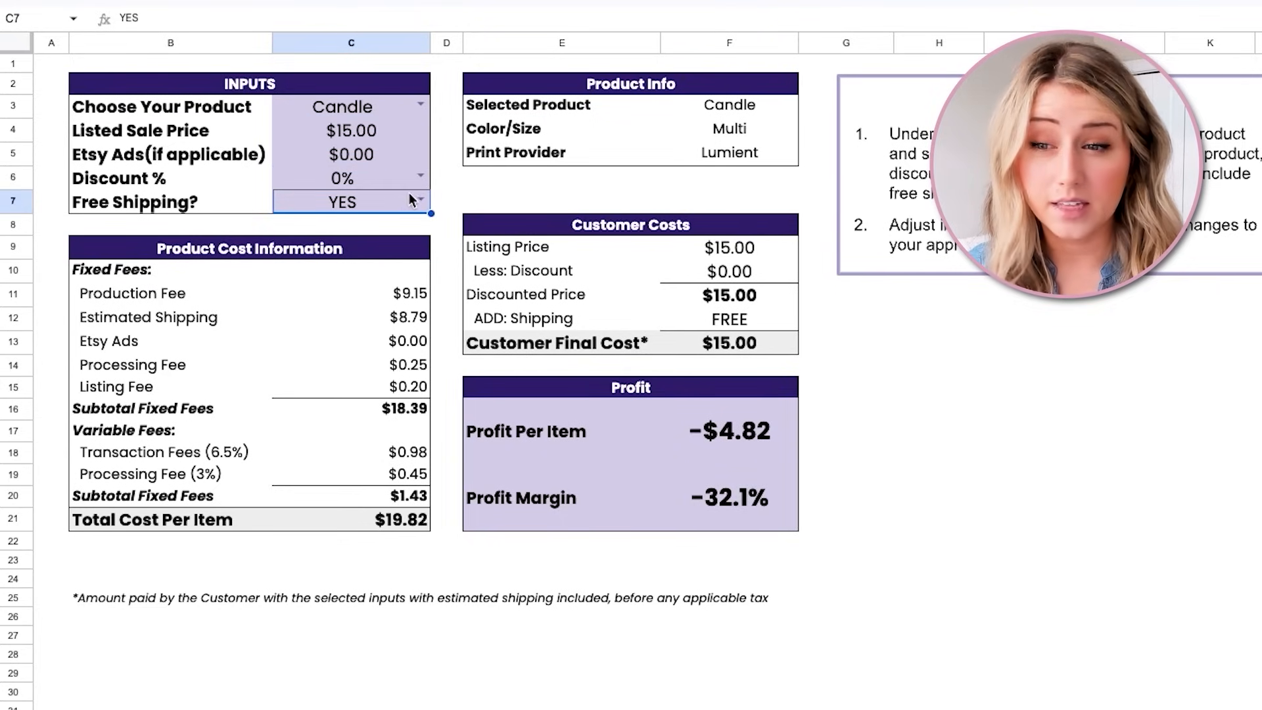
click(419, 199)
click(319, 261)
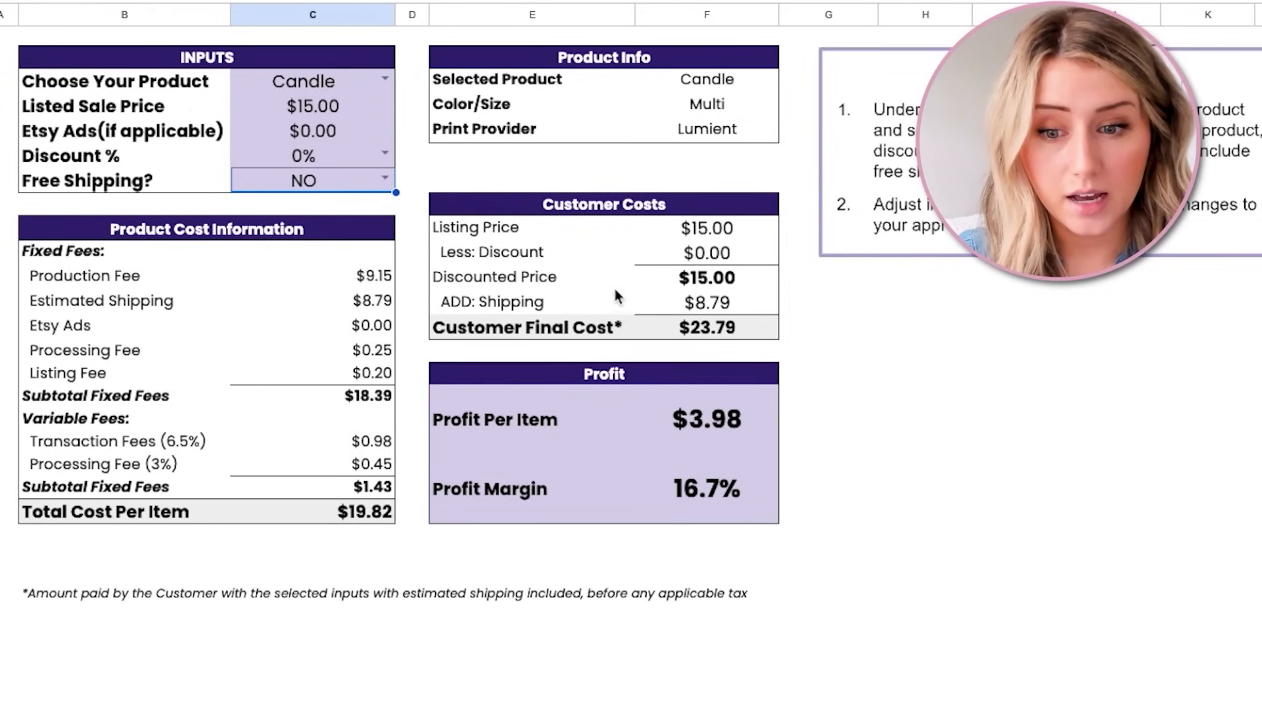
click(645, 319)
click(753, 321)
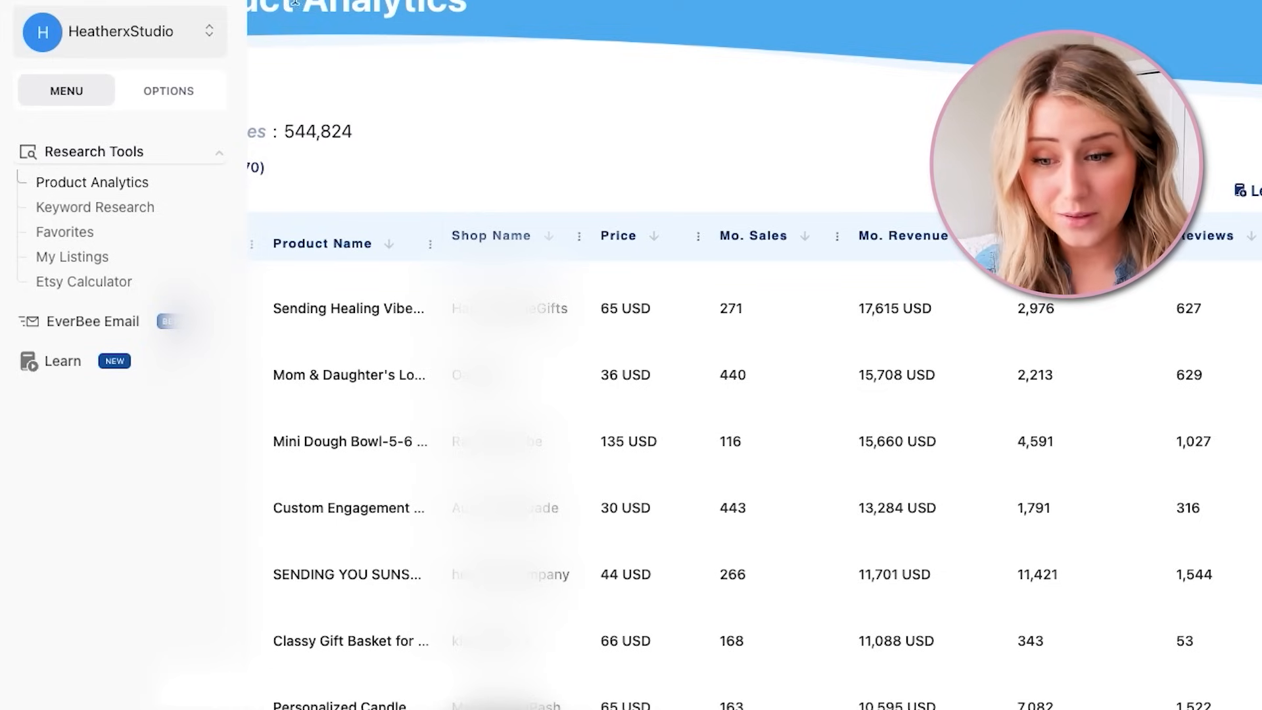
- Review the candle listings in EverBee Product Analytics, widening the Product Name column to read the titles
scroll(620, 625, down, 6)
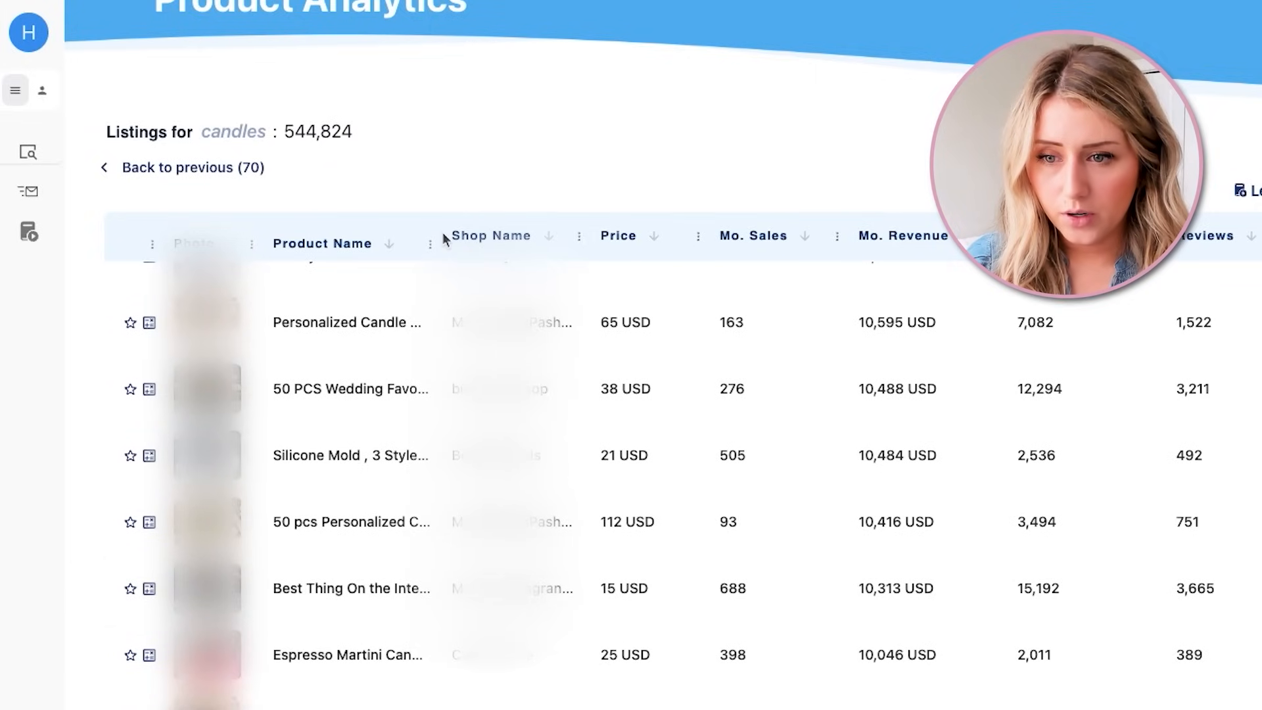
drag(610, 213, 684, 208)
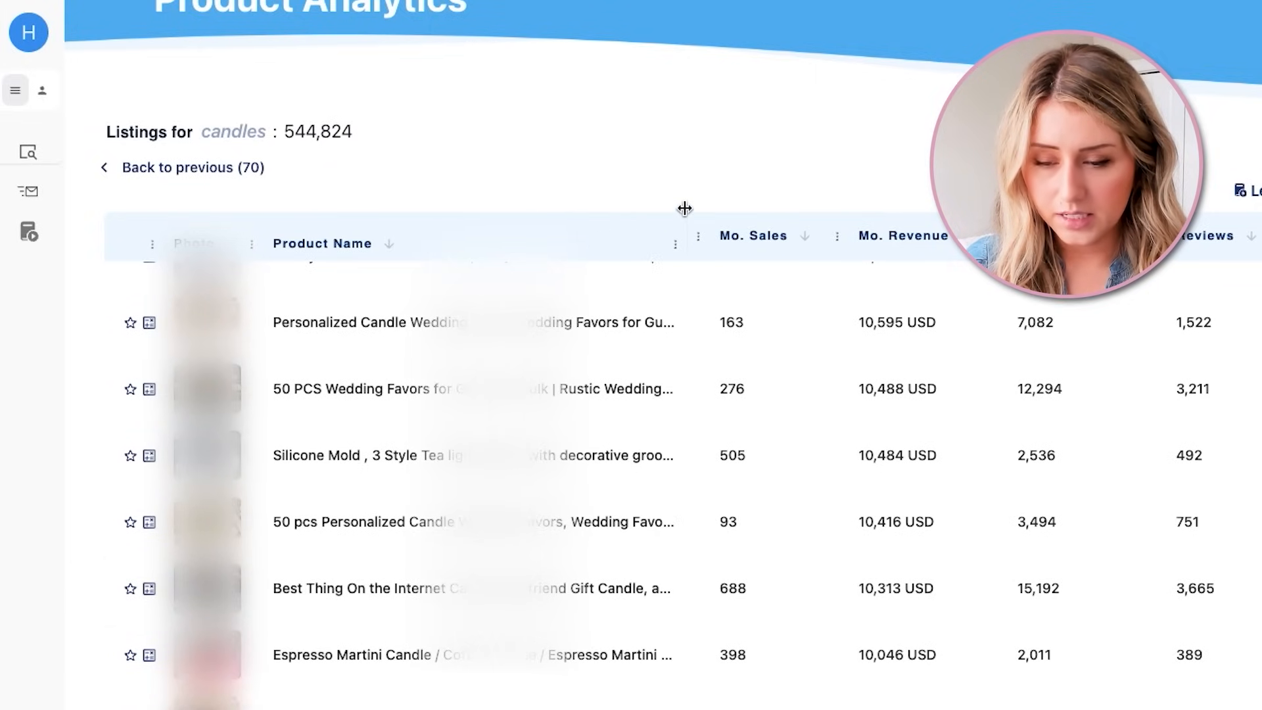
scroll(526, 658, up, 4)
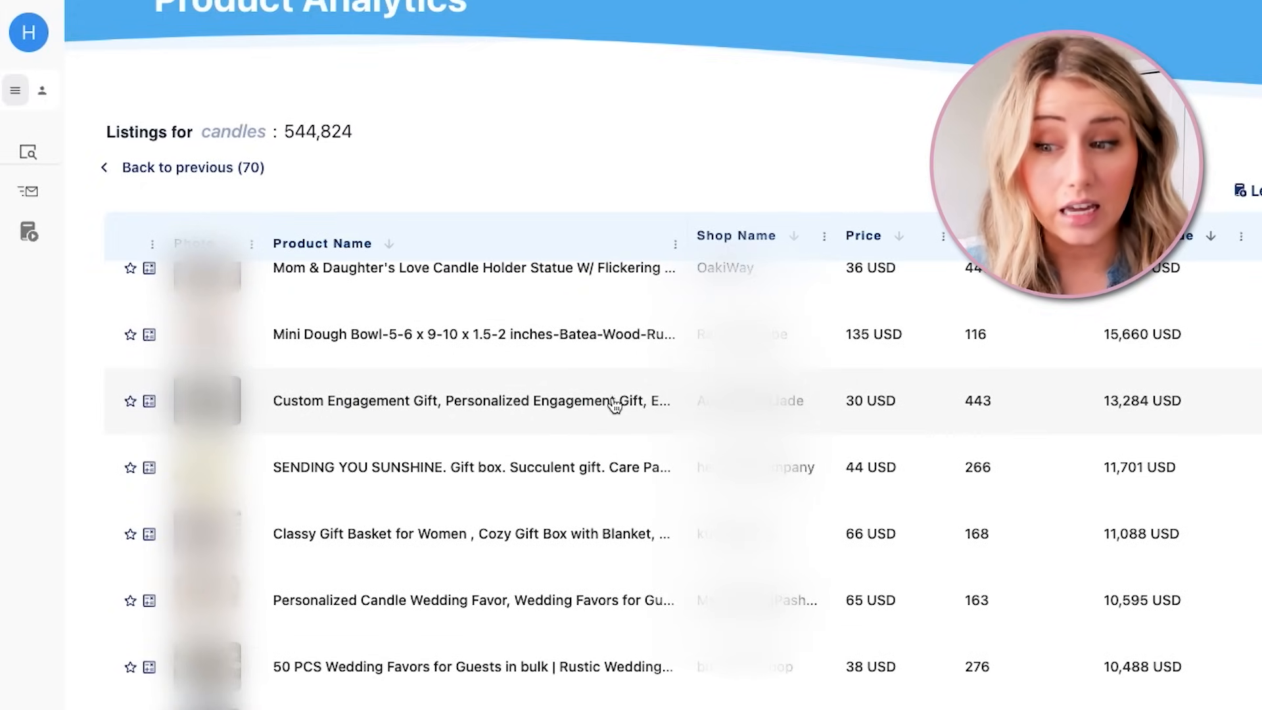
scroll(600, 471, down, 8)
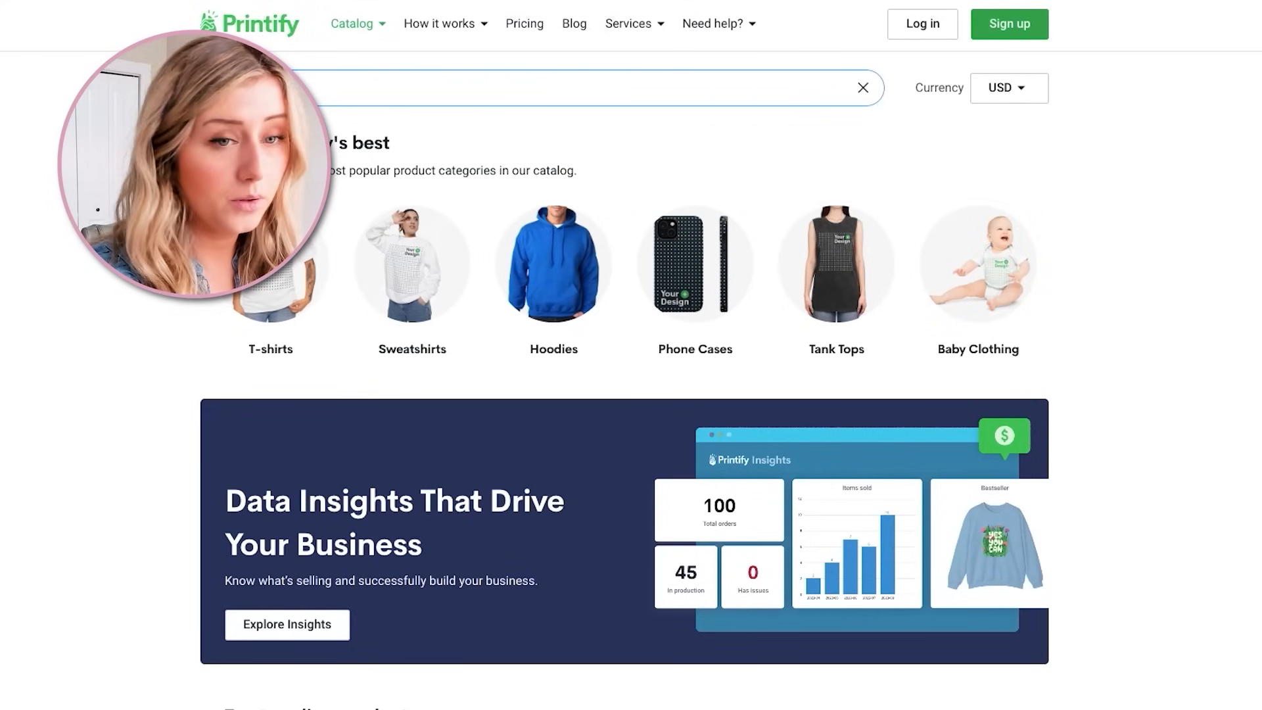
- Start designing the Lumient Scented Soy Candle, 9oz from the Printify catalog and expand its print area size
text(candle)
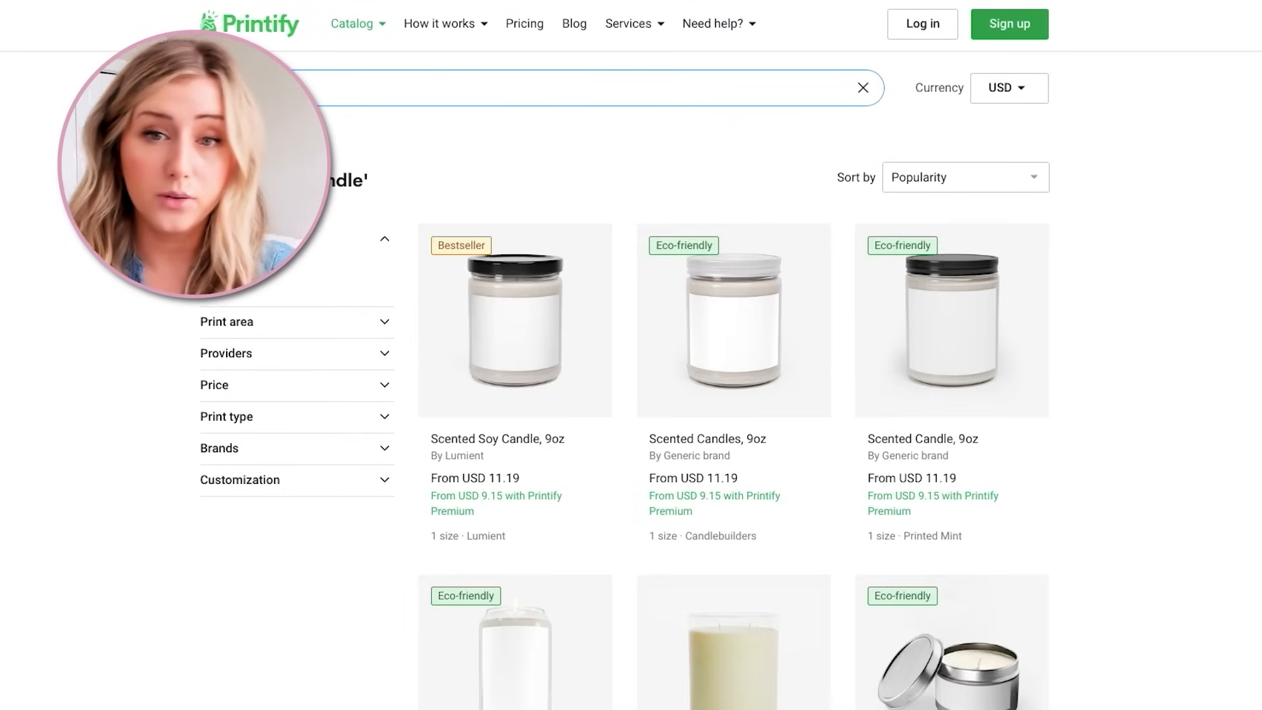
click(551, 283)
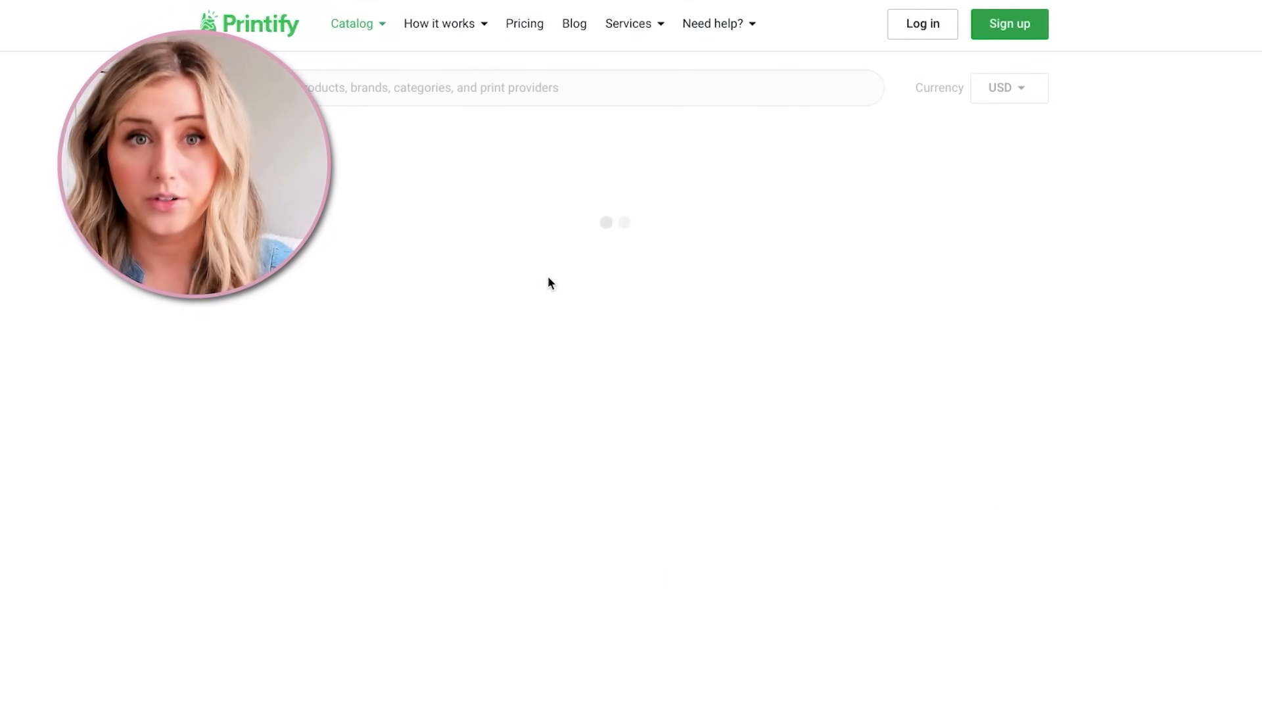
scroll(657, 460, down, 2)
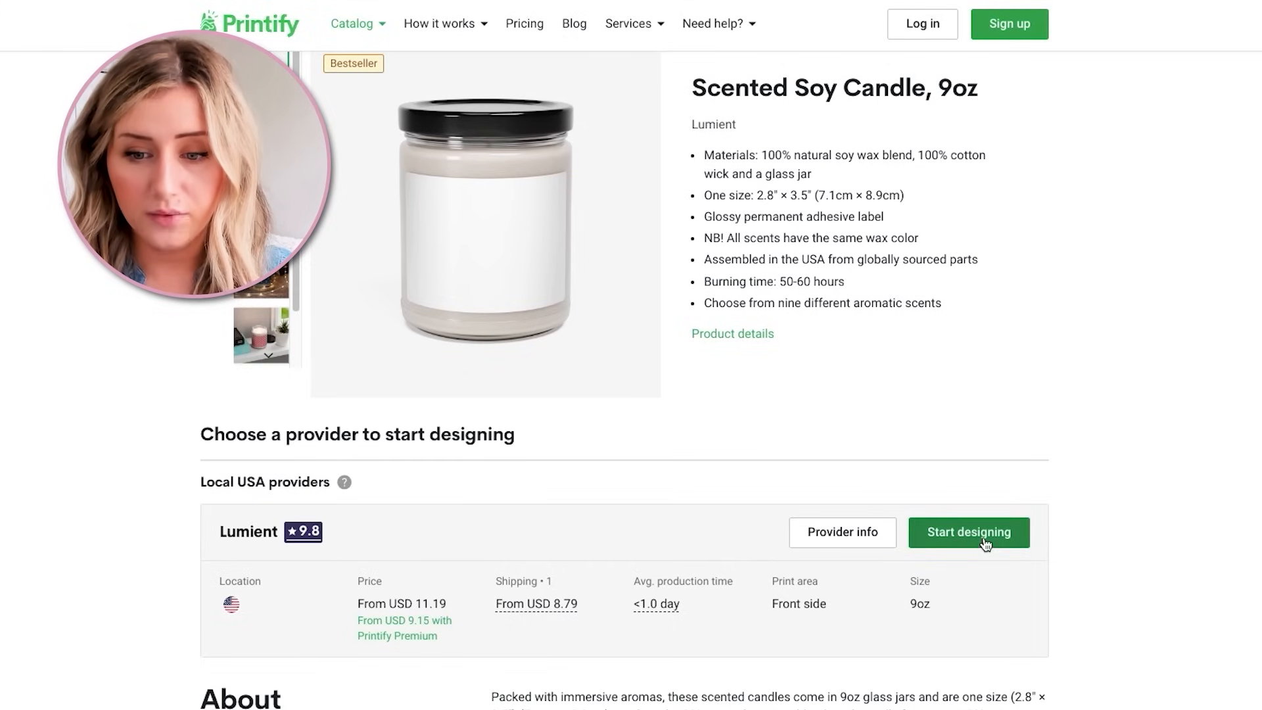
click(984, 543)
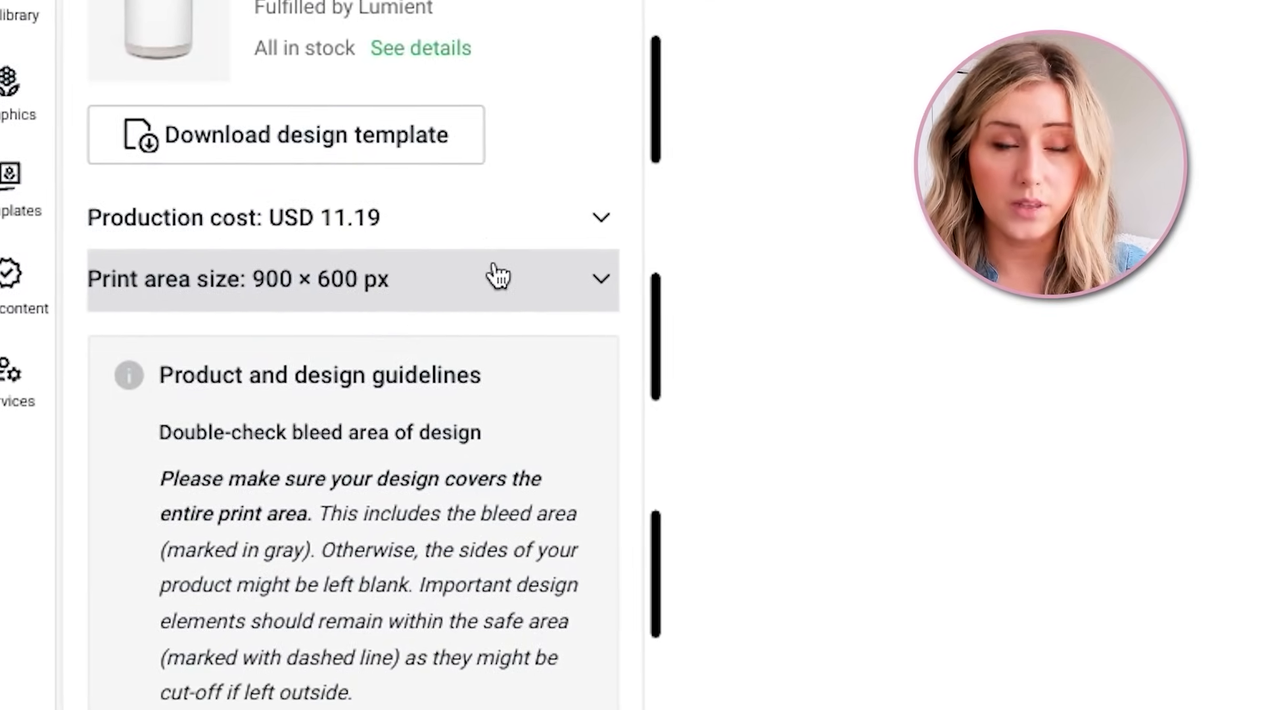
click(187, 304)
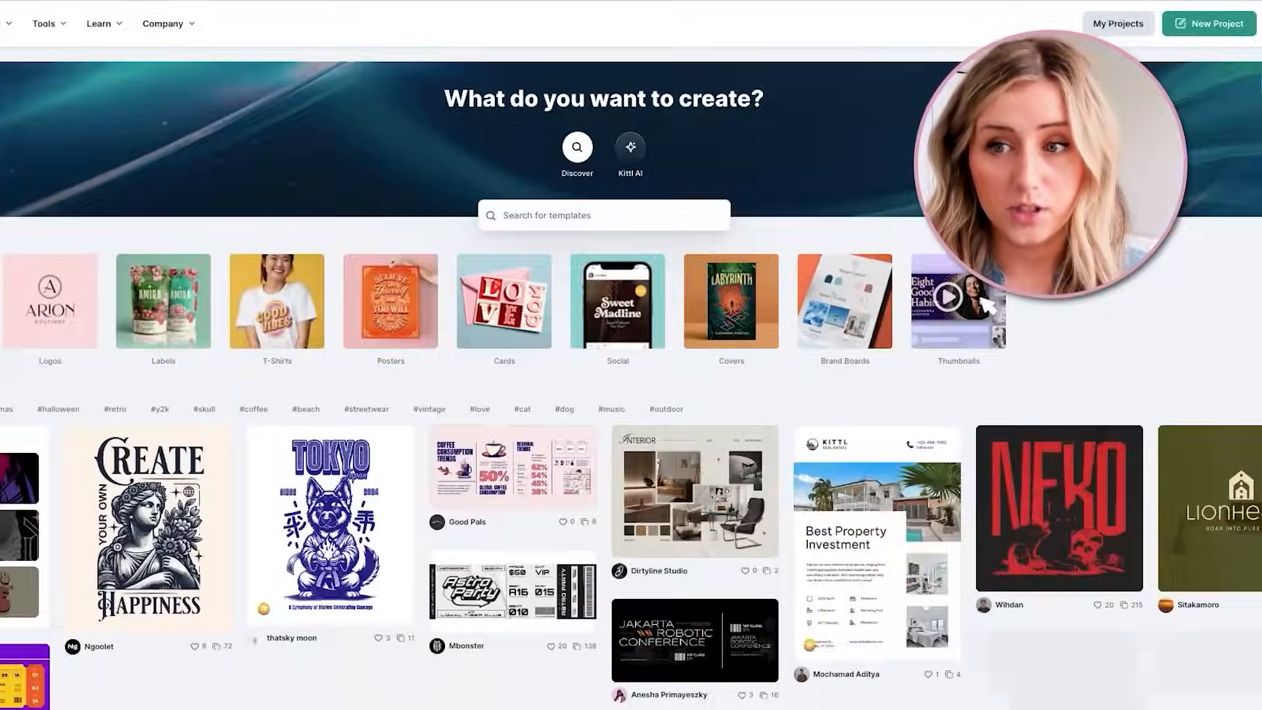
- Create a Kittl project from a 900 × 600 px artboard rescaled to 3750 × 2500 px by setting 300 DPI, and name it Candle
click(1237, 24)
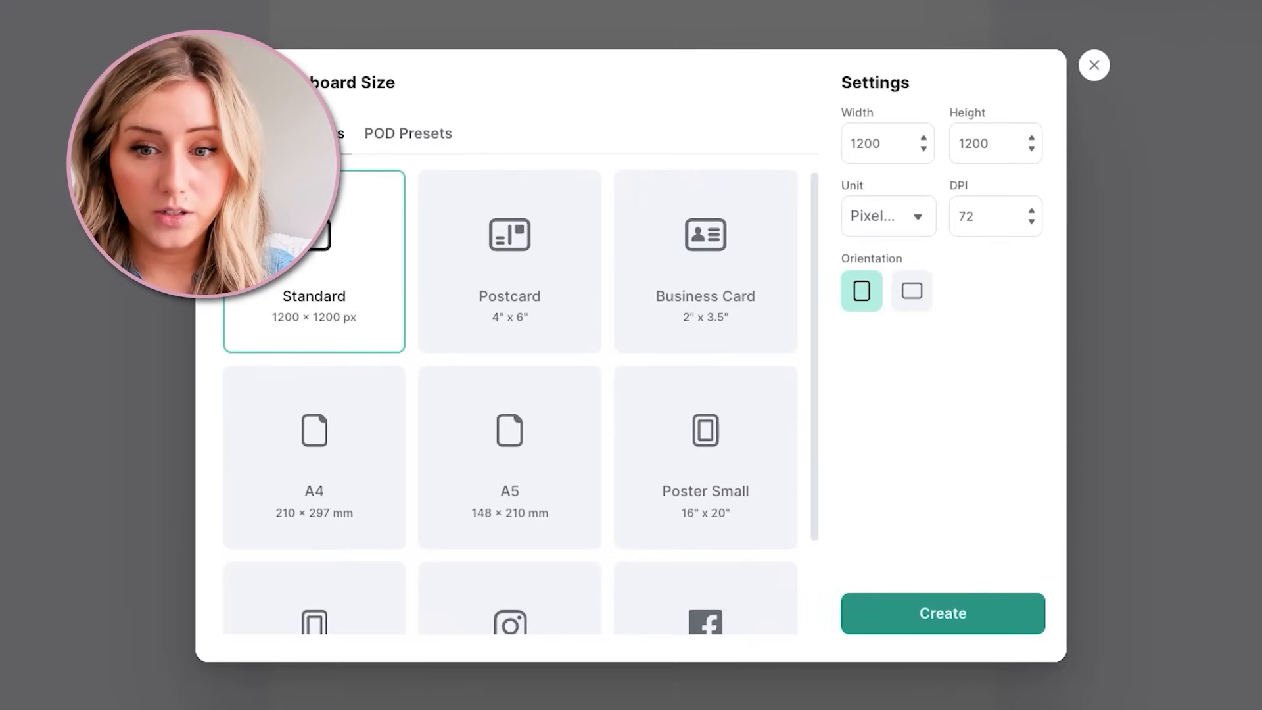
double_click(886, 134)
text(900)
key(Tab)
text(600)
double_click(976, 215)
text(300)
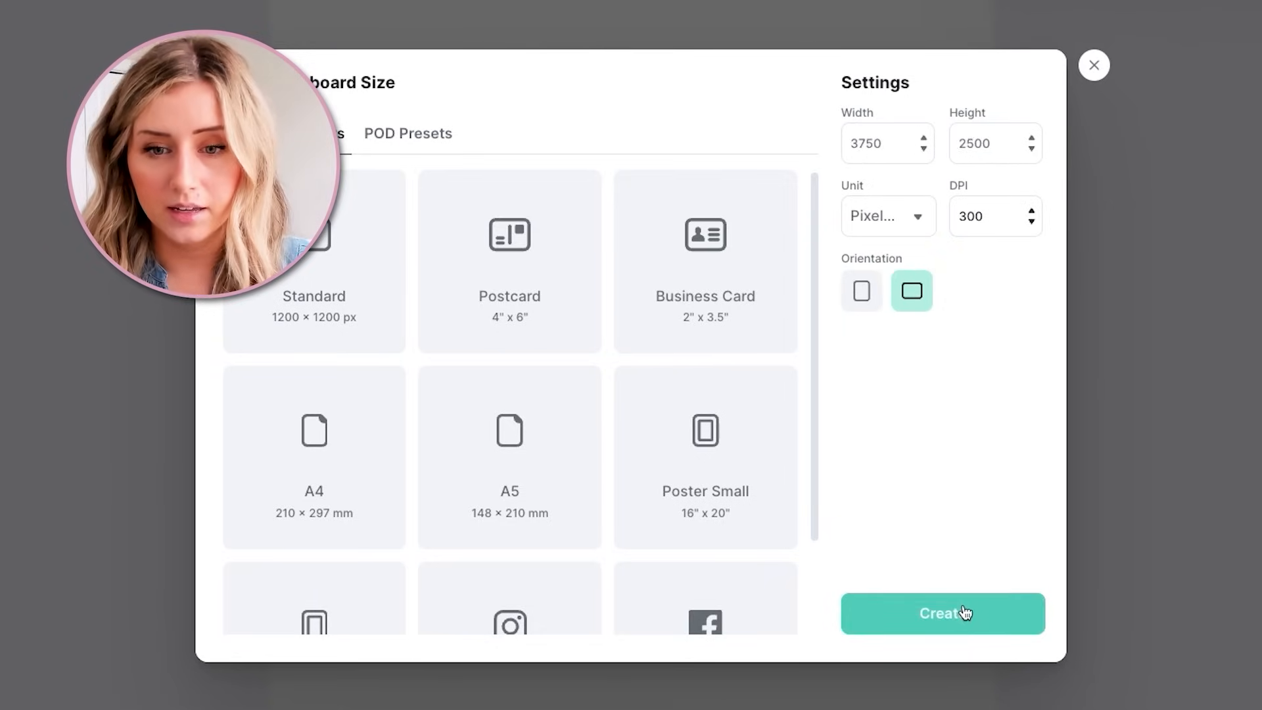
click(964, 612)
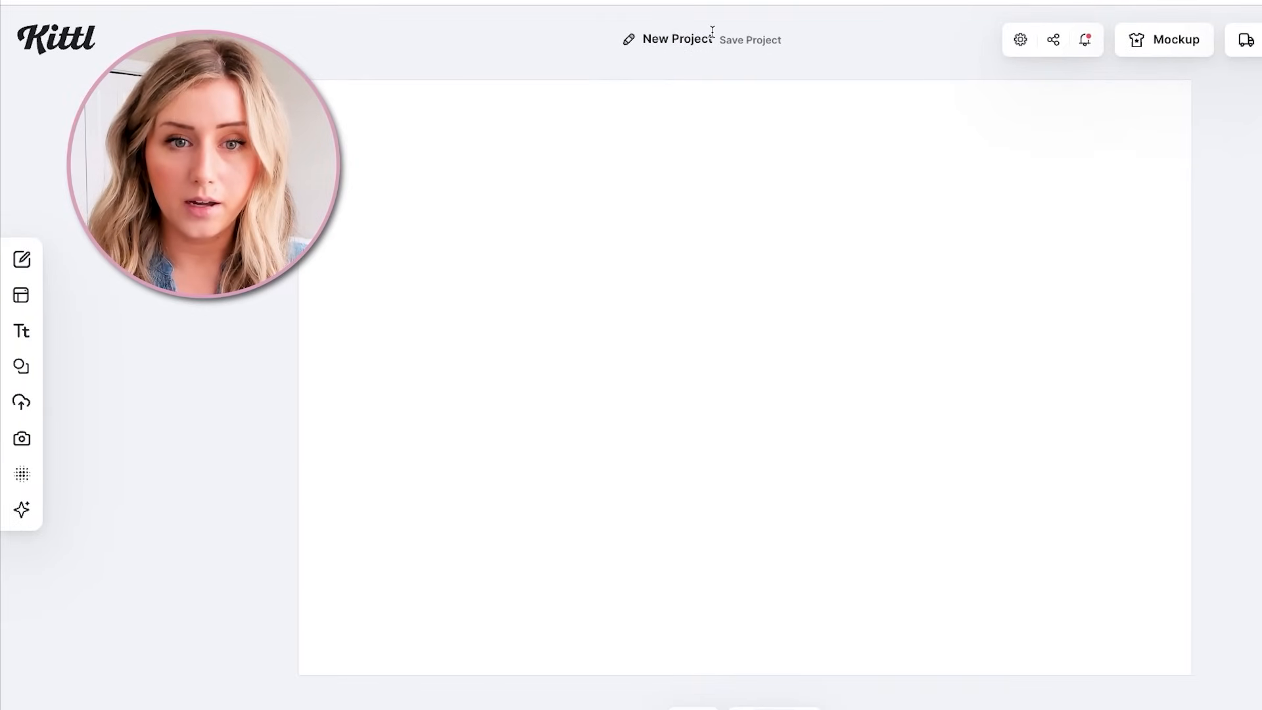
text(Candle)
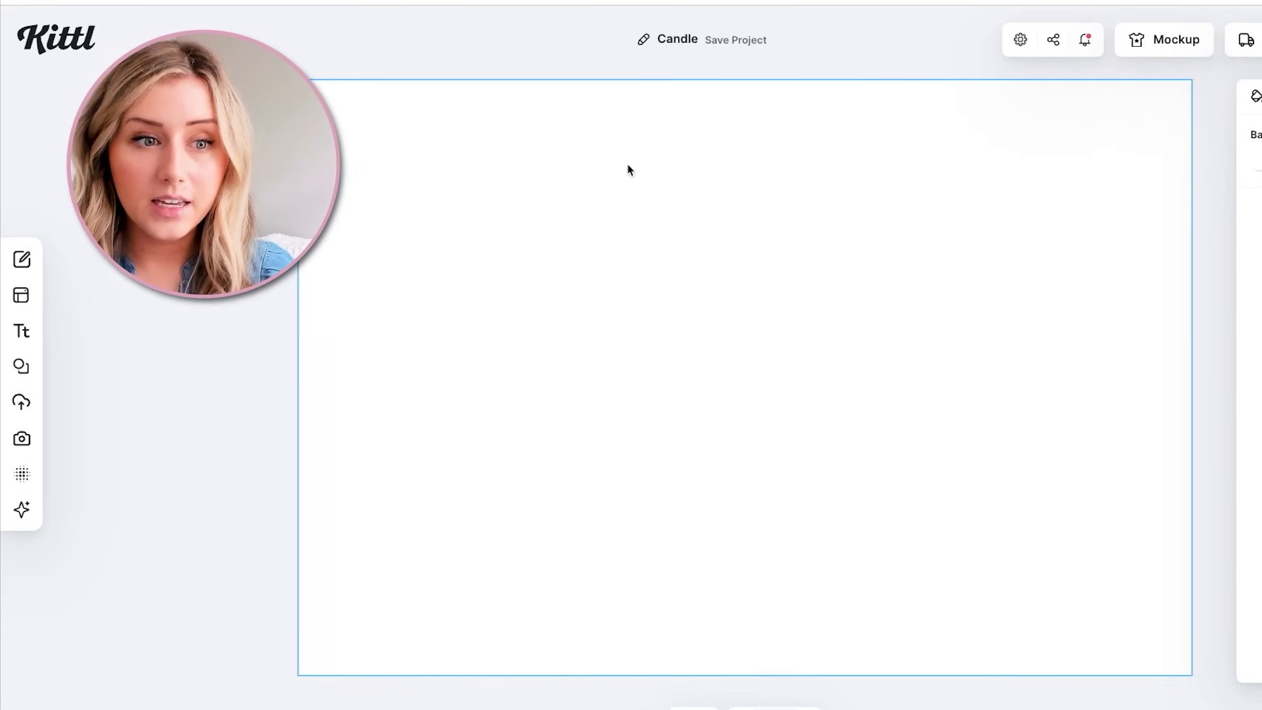
- Add a paragraph text box to the artboard, enlarge it to about font size 158 and select its sample text
mouse_move(29, 338)
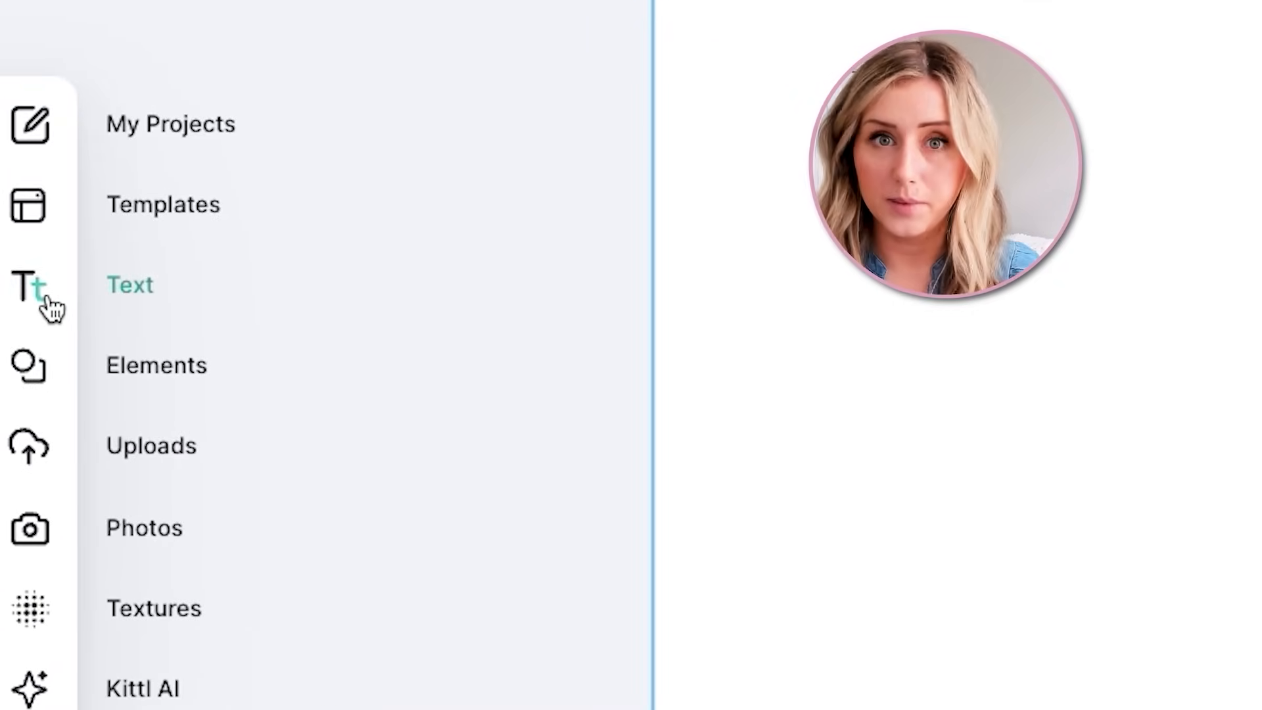
click(51, 307)
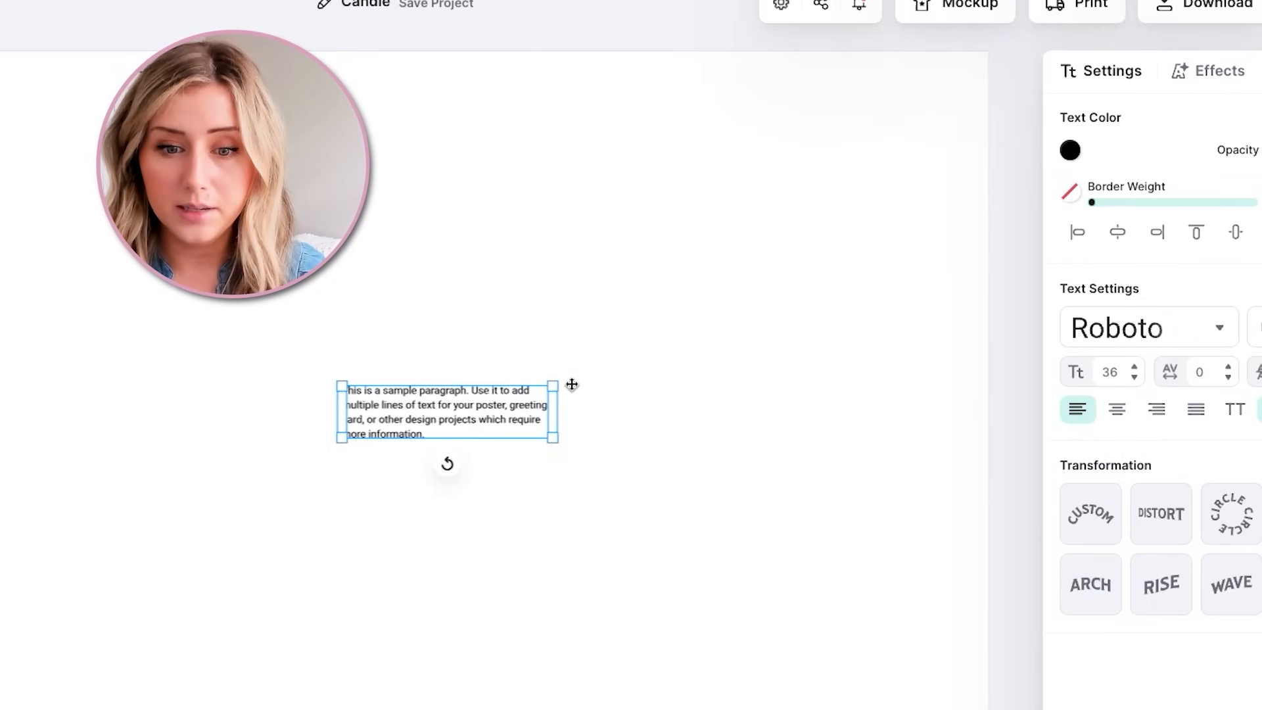
drag(555, 385, 1249, 210)
click(526, 279)
double_click(329, 349)
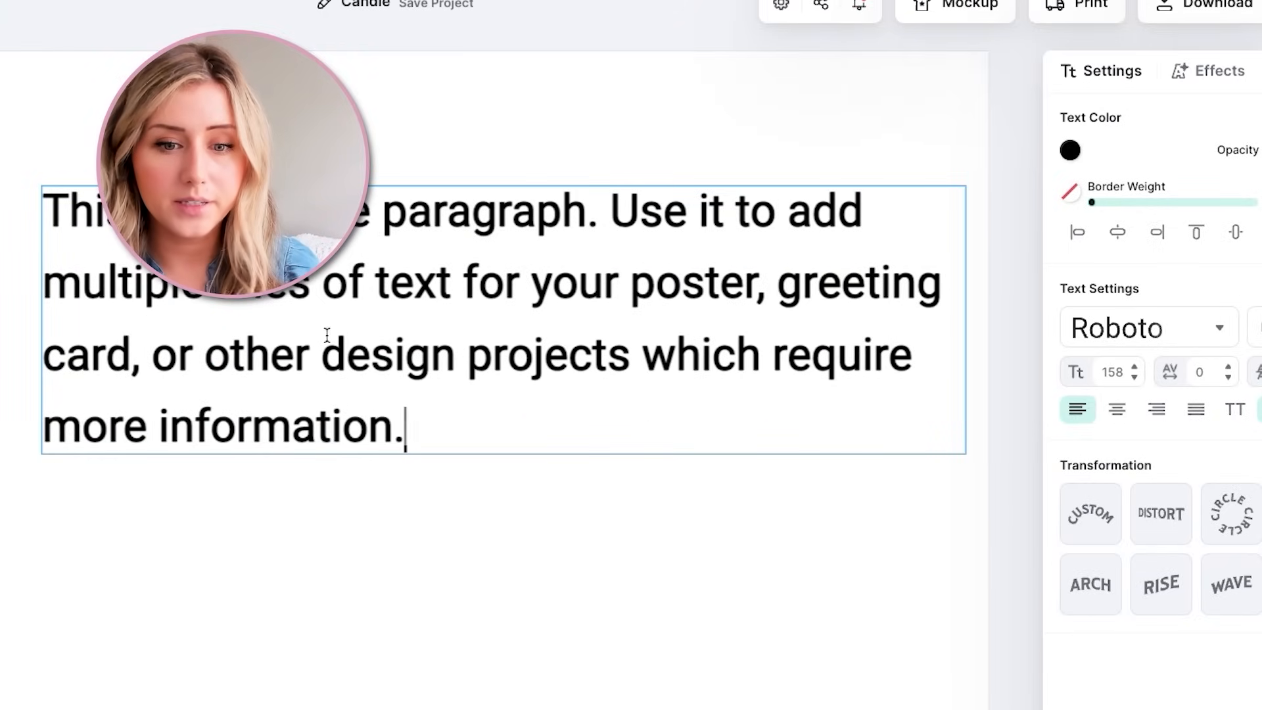
drag(395, 397, 15, 227)
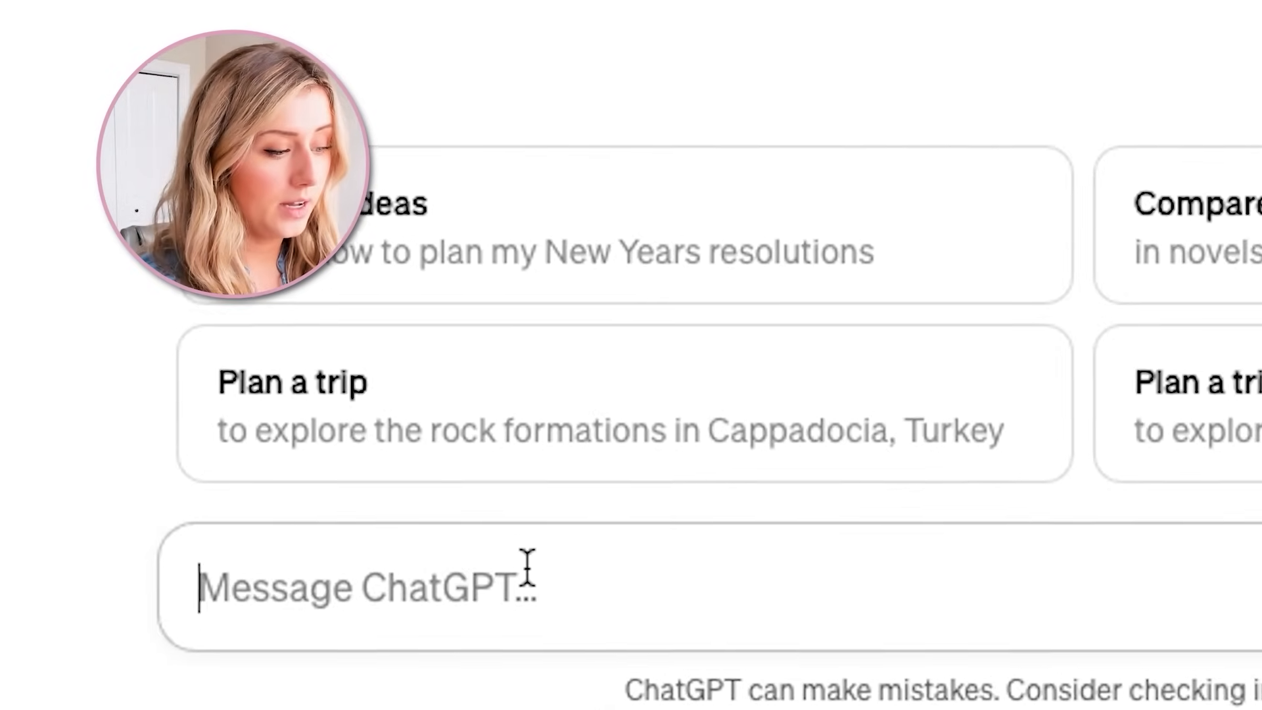
- Ask ChatGPT to "write 10 punny significant other phrases for a candle"
text(write 10 punny p)
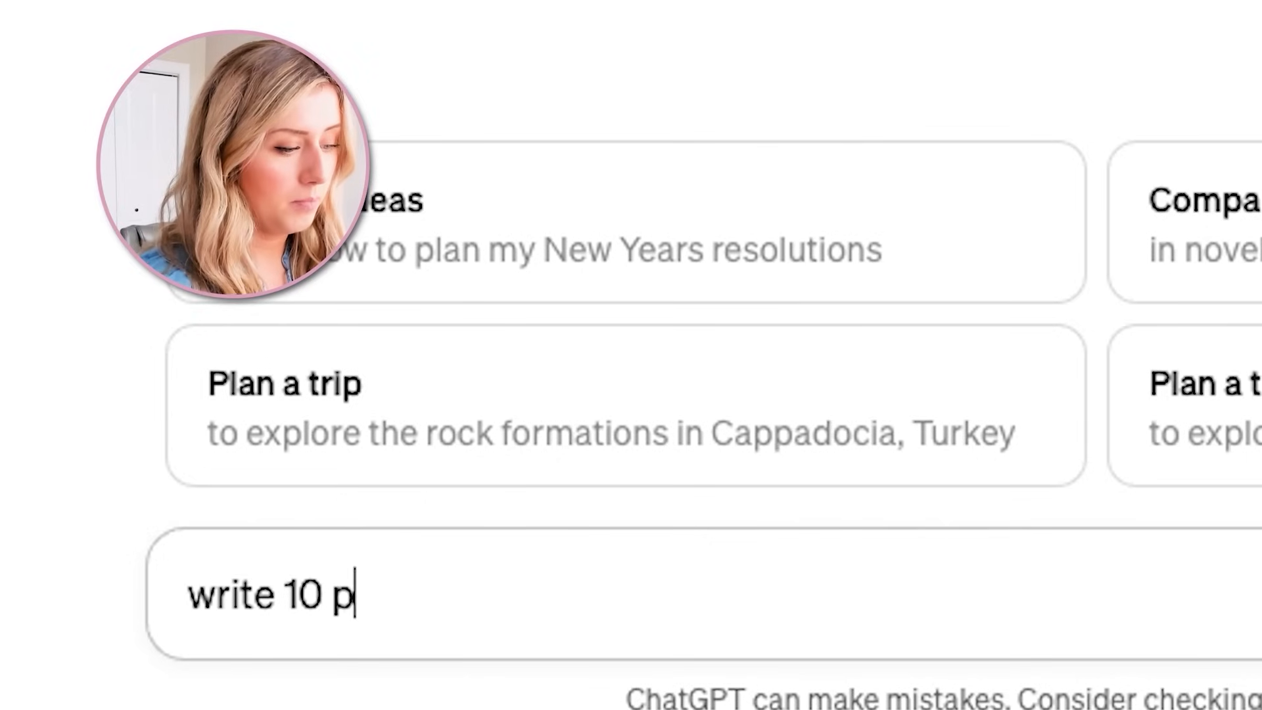
text(ses )
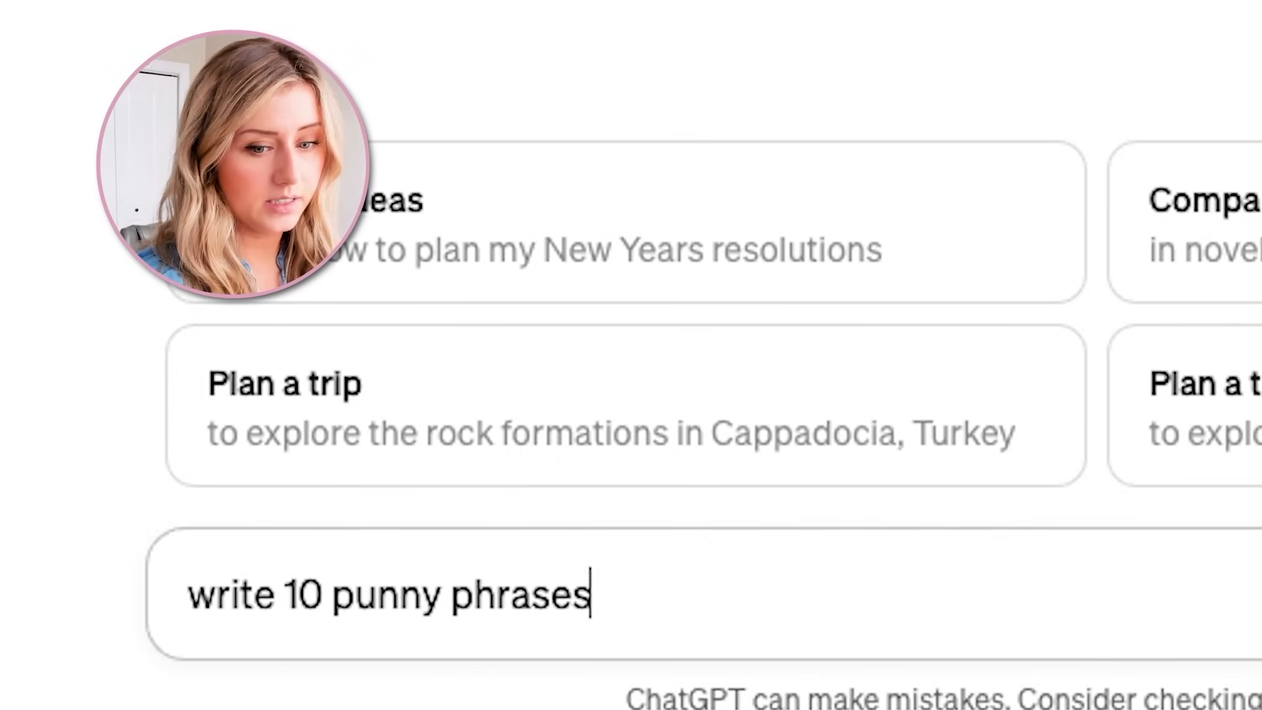
text(for a candle)
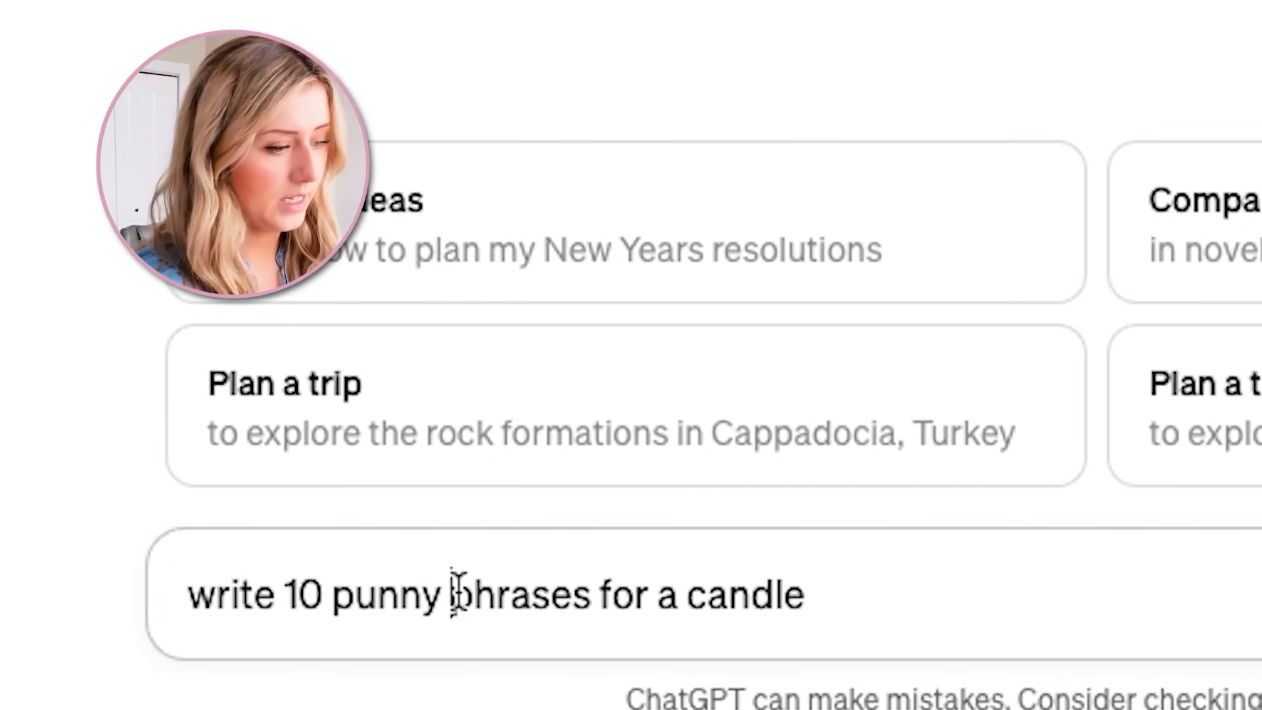
click(453, 592)
text(significant o)
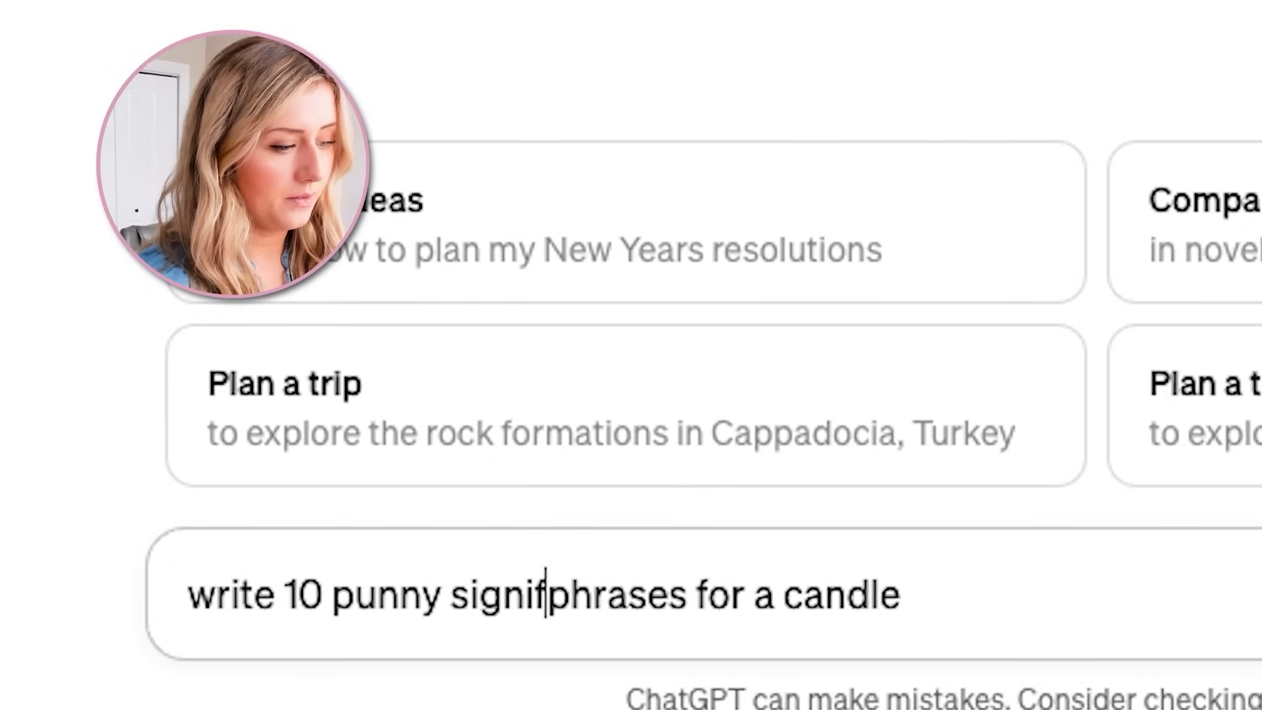
text(ther)
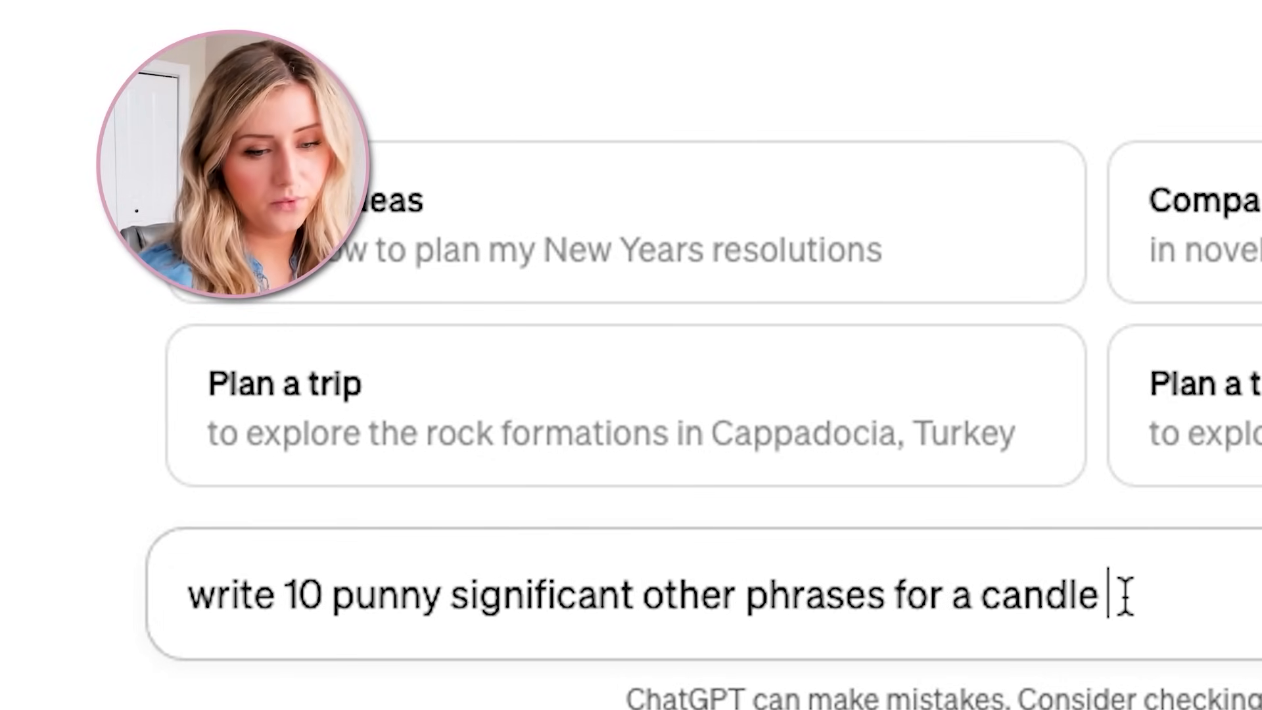
key(Return)
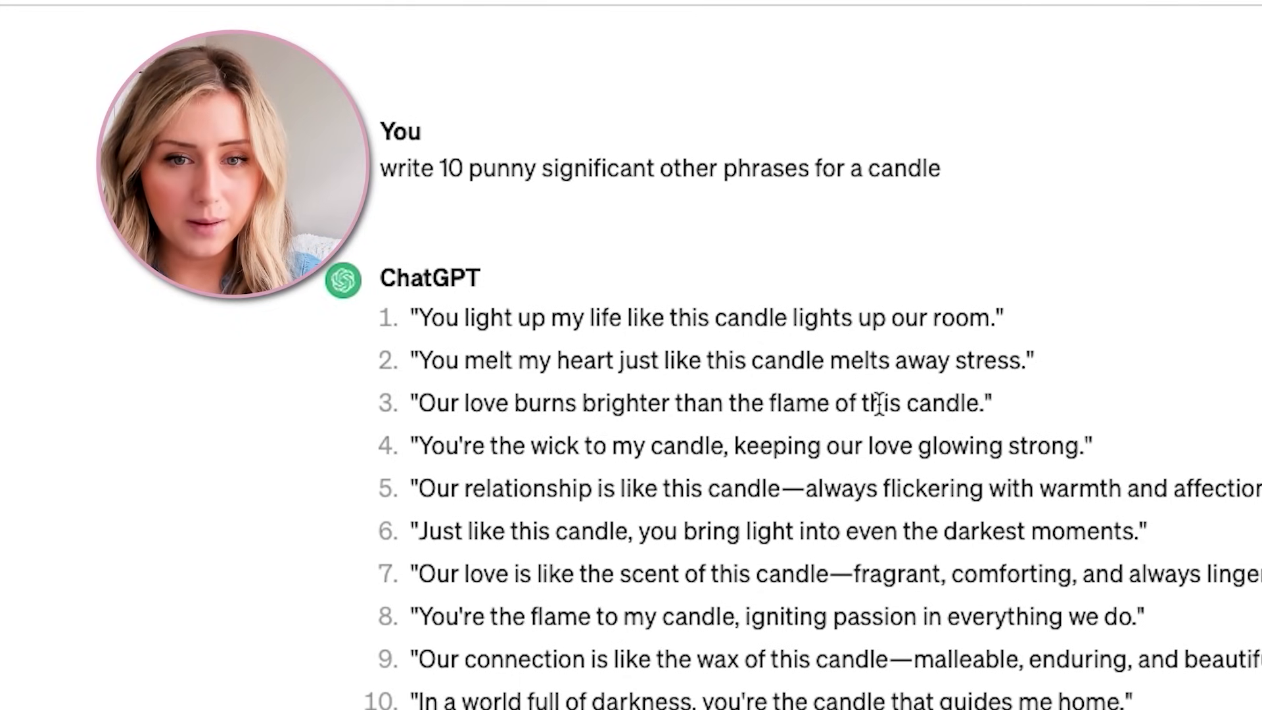
- Edit the ChatGPT prompt to end with "beginning with 'smells like'" and resubmit it
click(394, 213)
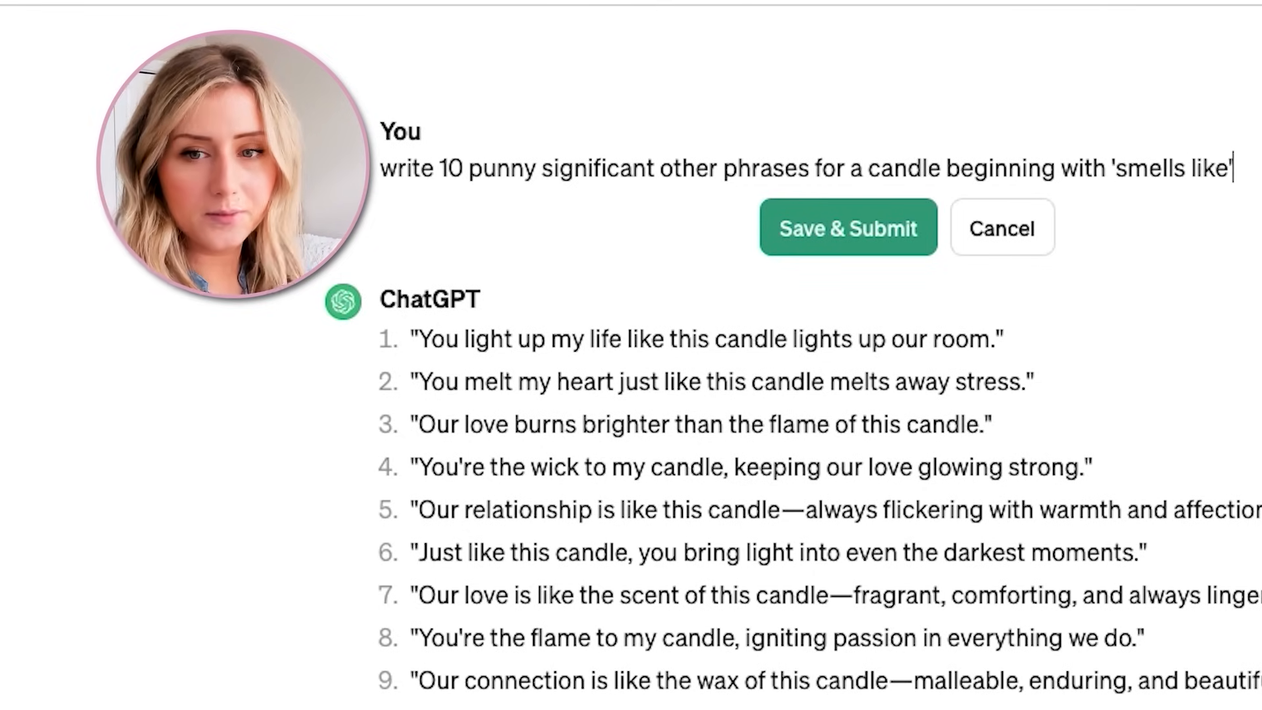
click(895, 220)
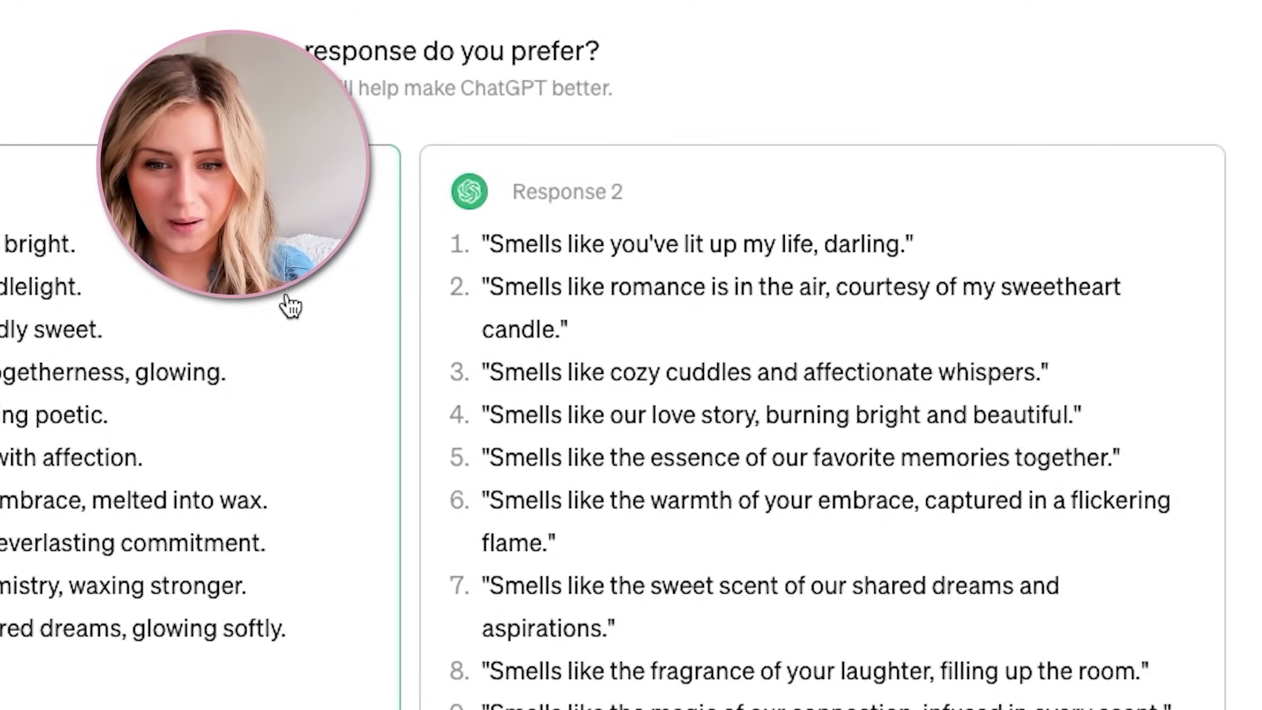
- Copy the phrase "Smells like you're the light of my wick" from ChatGPT's list of candle puns
click(893, 176)
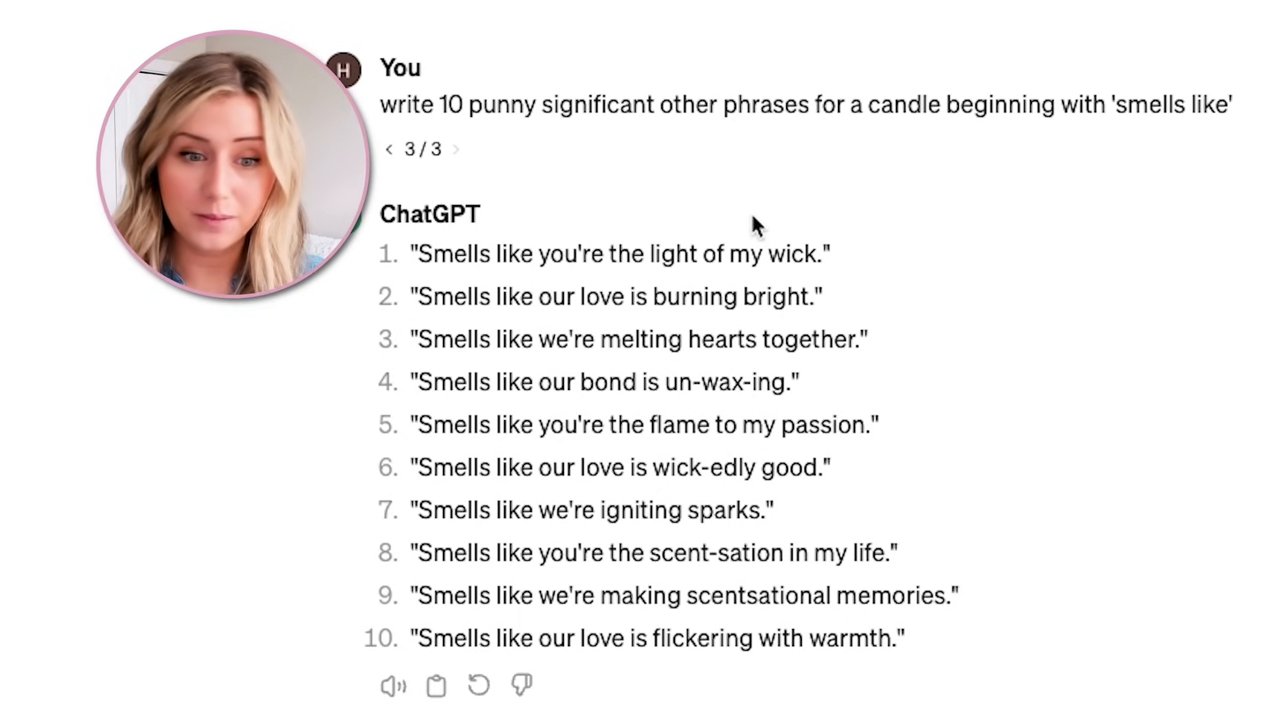
drag(785, 383, 603, 368)
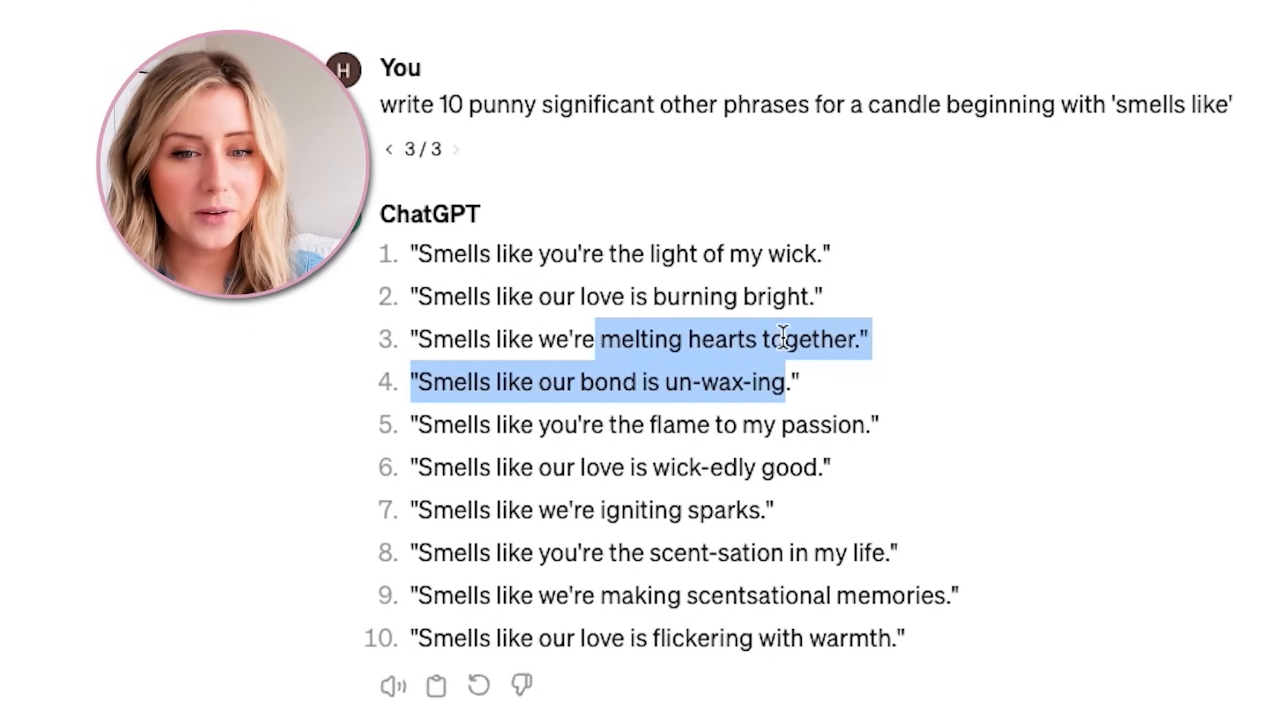
click(783, 338)
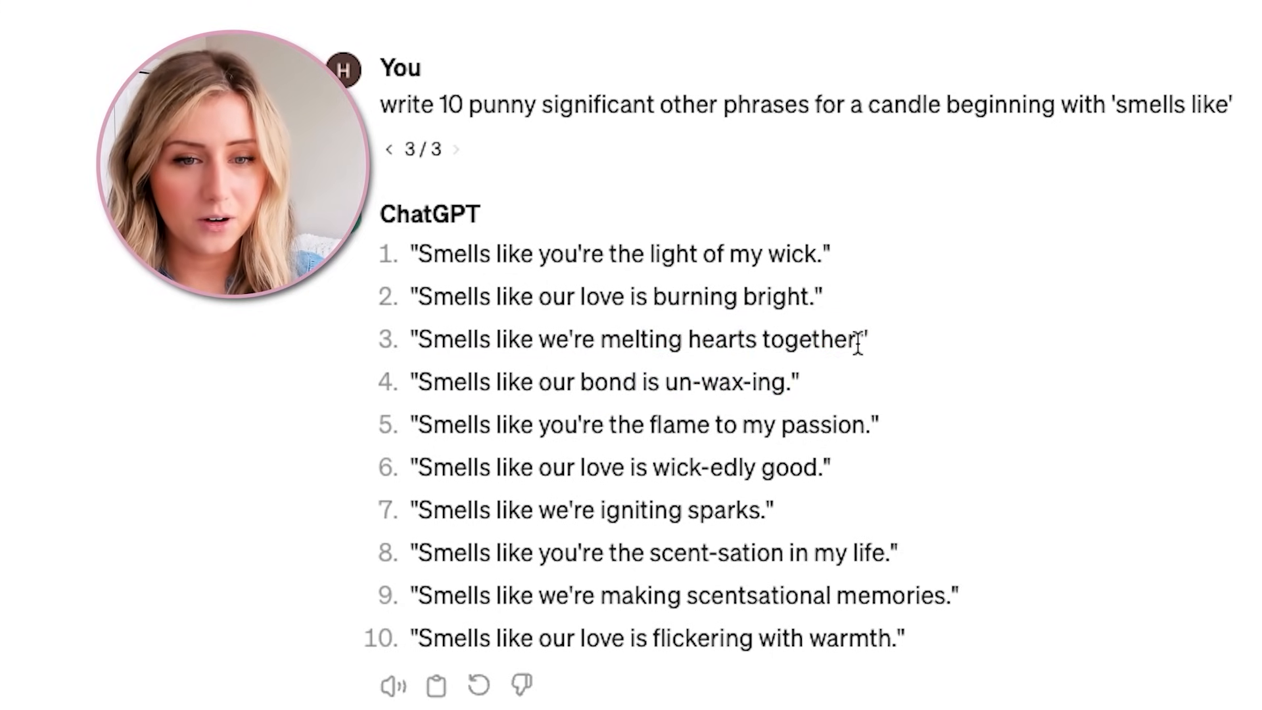
drag(803, 253, 342, 258)
drag(817, 258, 419, 253)
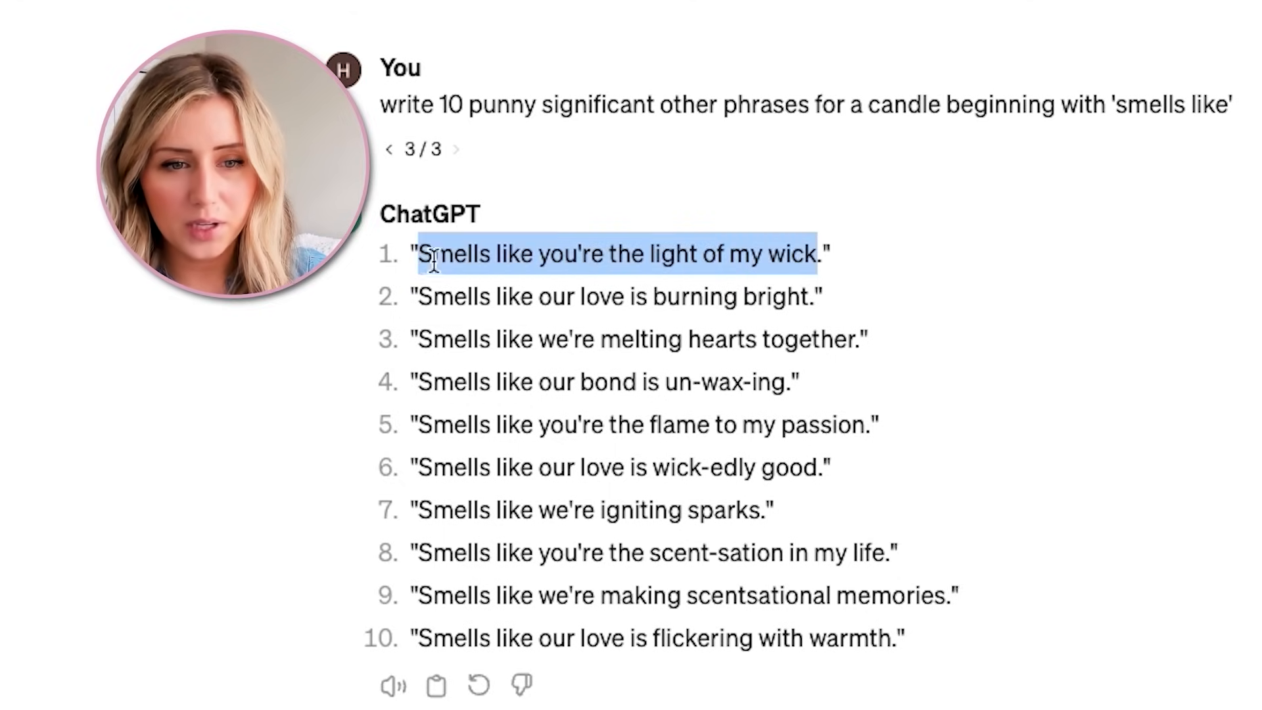
right_click(490, 265)
click(519, 329)
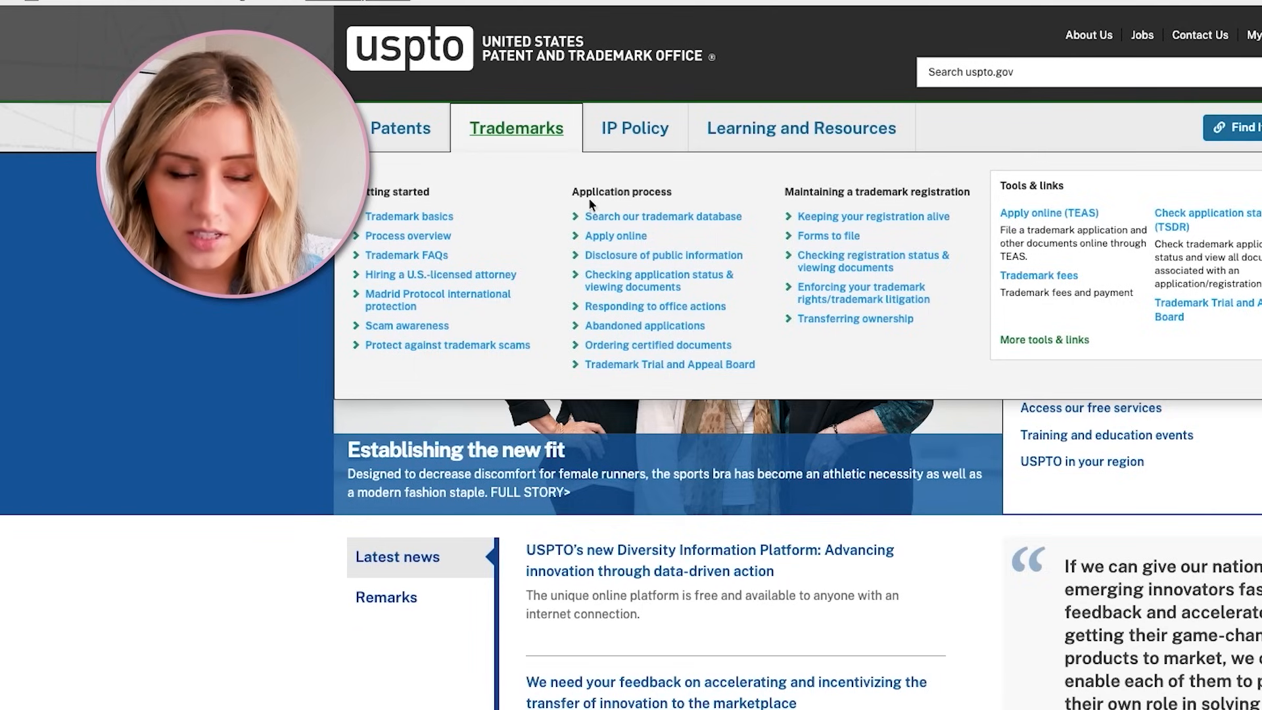
- Switch to the USPTO site, search its trademark database for the copied "Smells like you're the light of my wick" phrase and look through the results
click(593, 216)
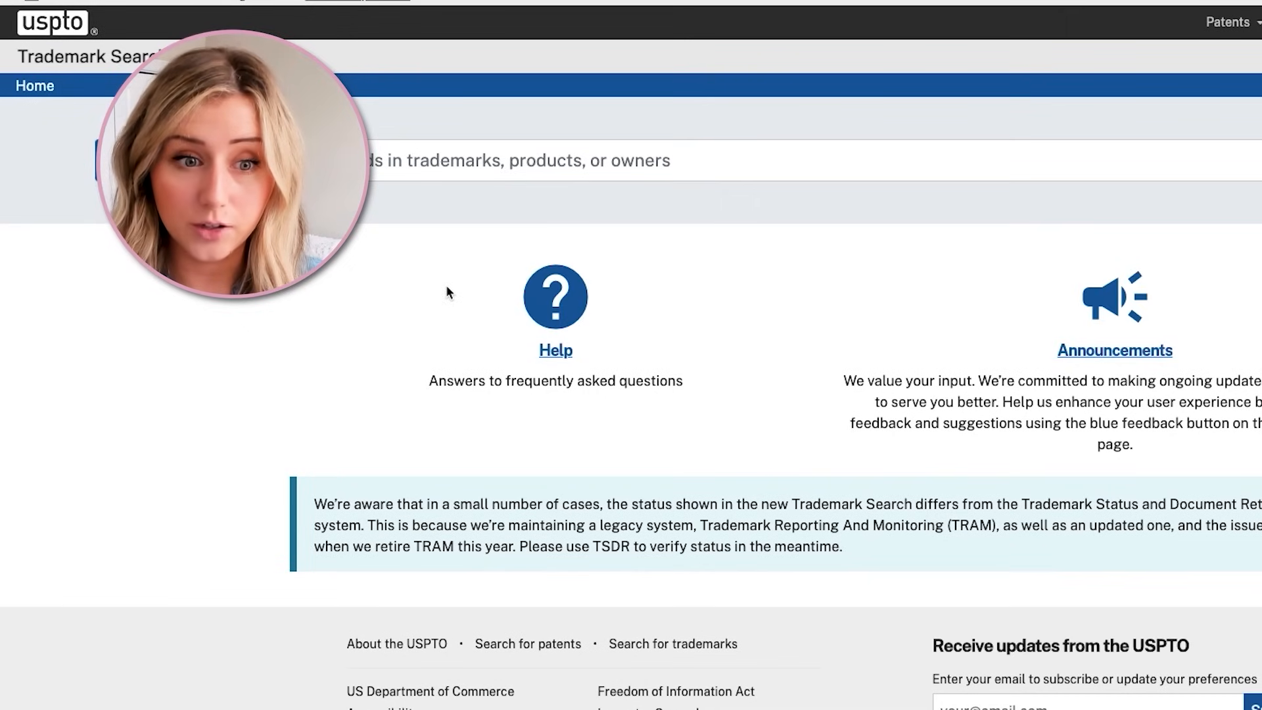
right_click(468, 160)
click(523, 287)
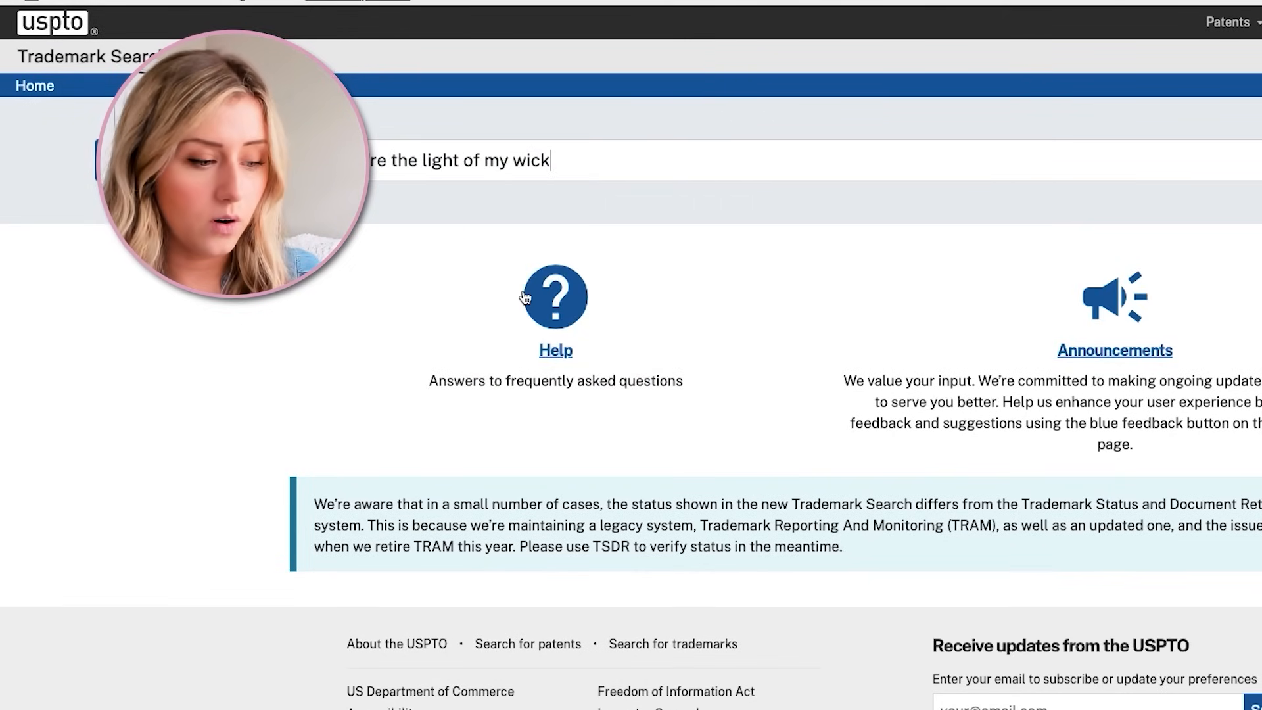
key(Return)
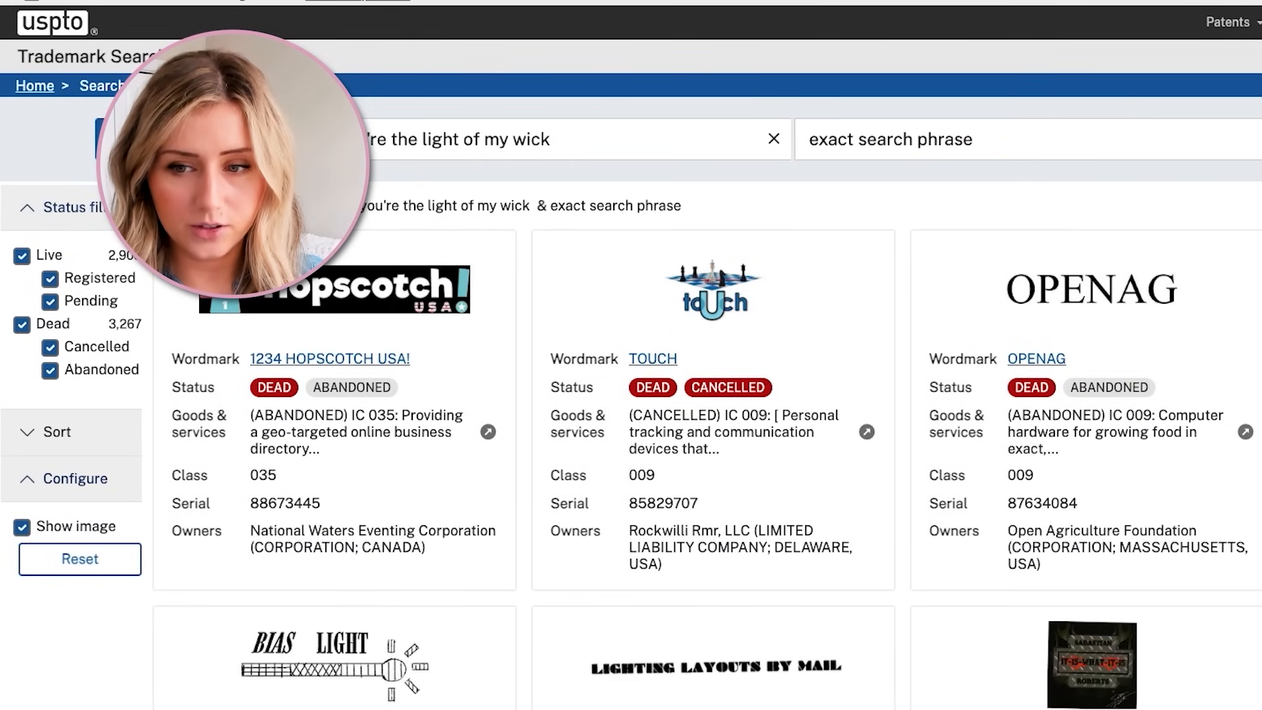
scroll(708, 394, down, 10)
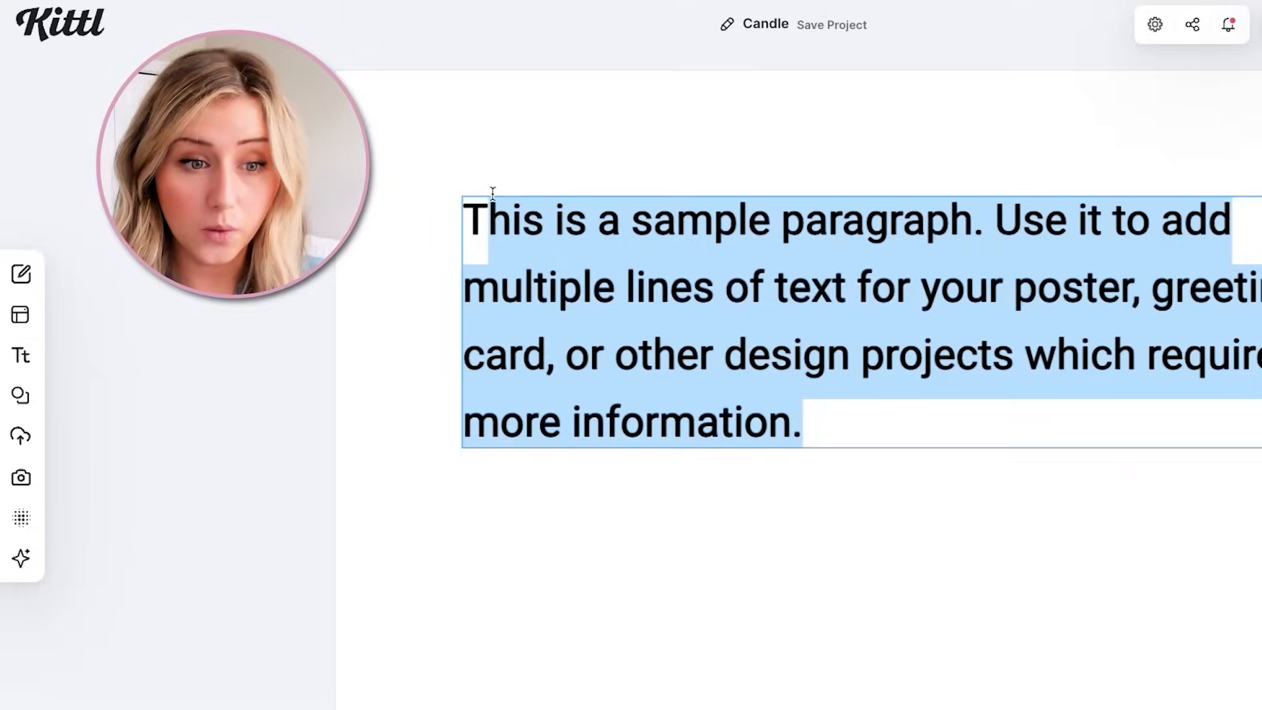
- In Kittl, replace the sample paragraph with "Smells like" and move the text box up near the artboard's upper-left corner
drag(492, 192, 451, 184)
text(Sme)
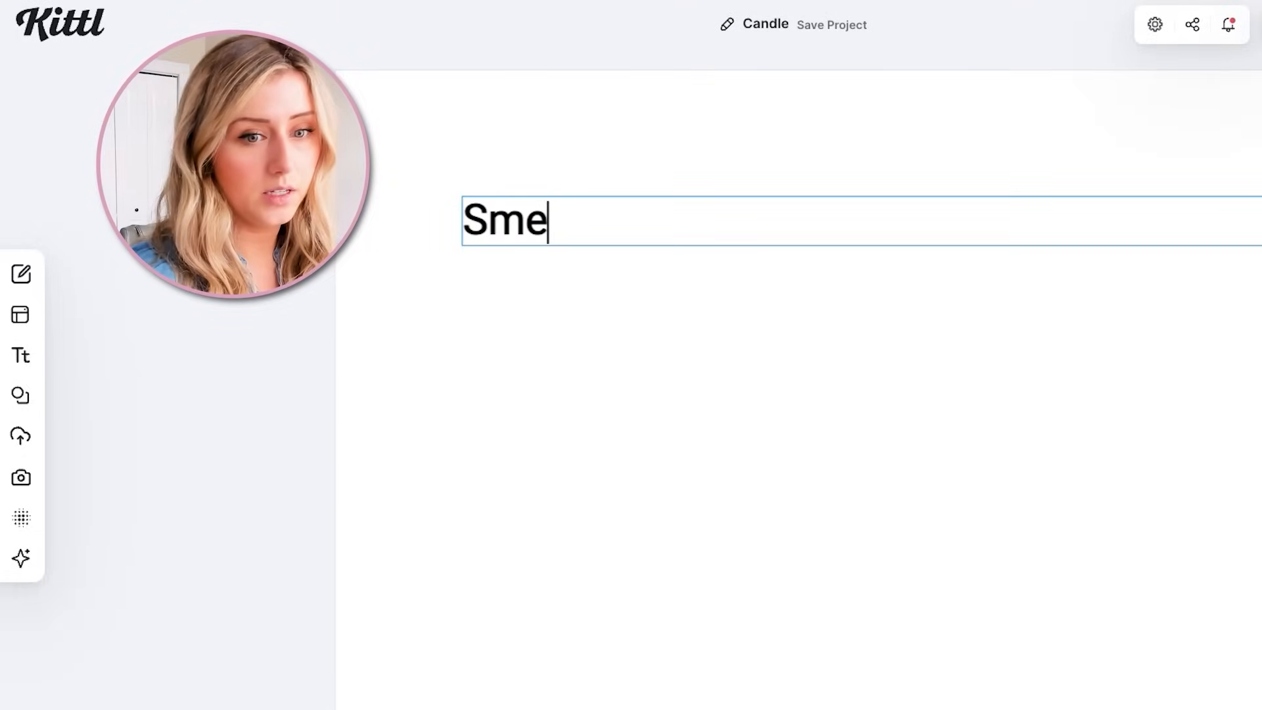
text(lls like)
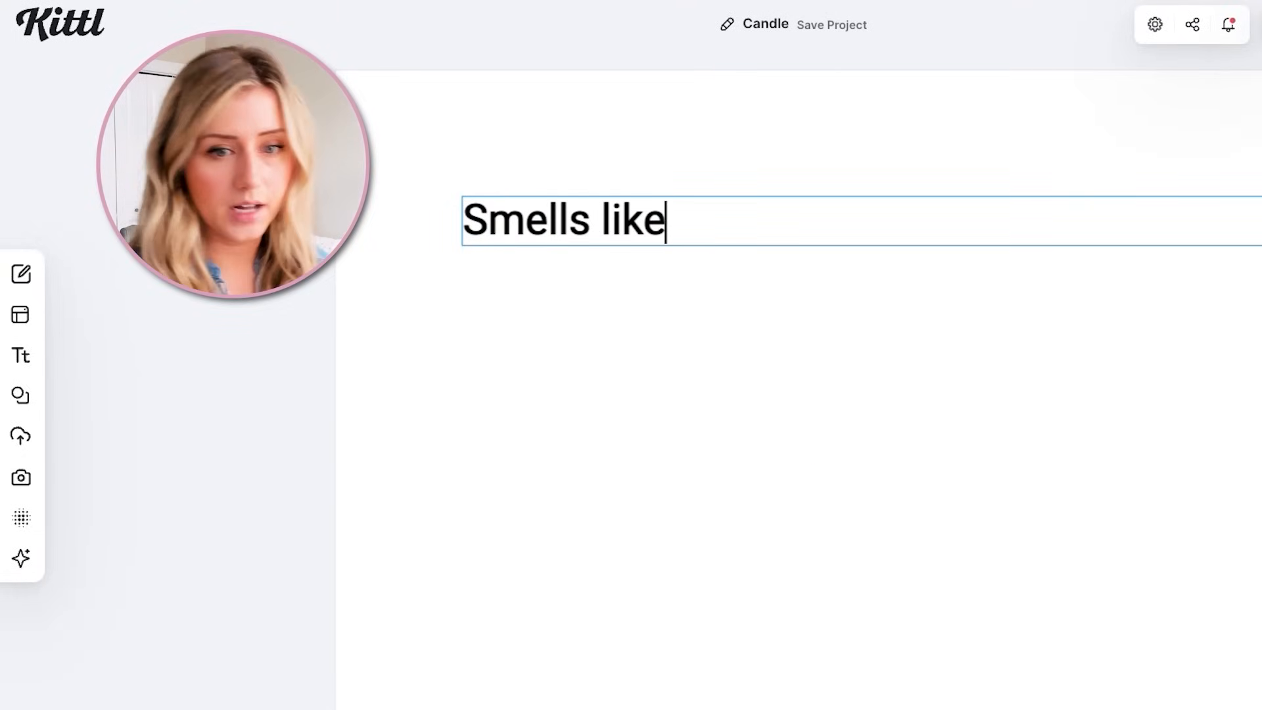
key(Escape)
drag(625, 208, 577, 149)
click(544, 237)
- Add a second paragraph text box reading "You're the light of my wick", enlarged and placed below "Smells like"
click(21, 357)
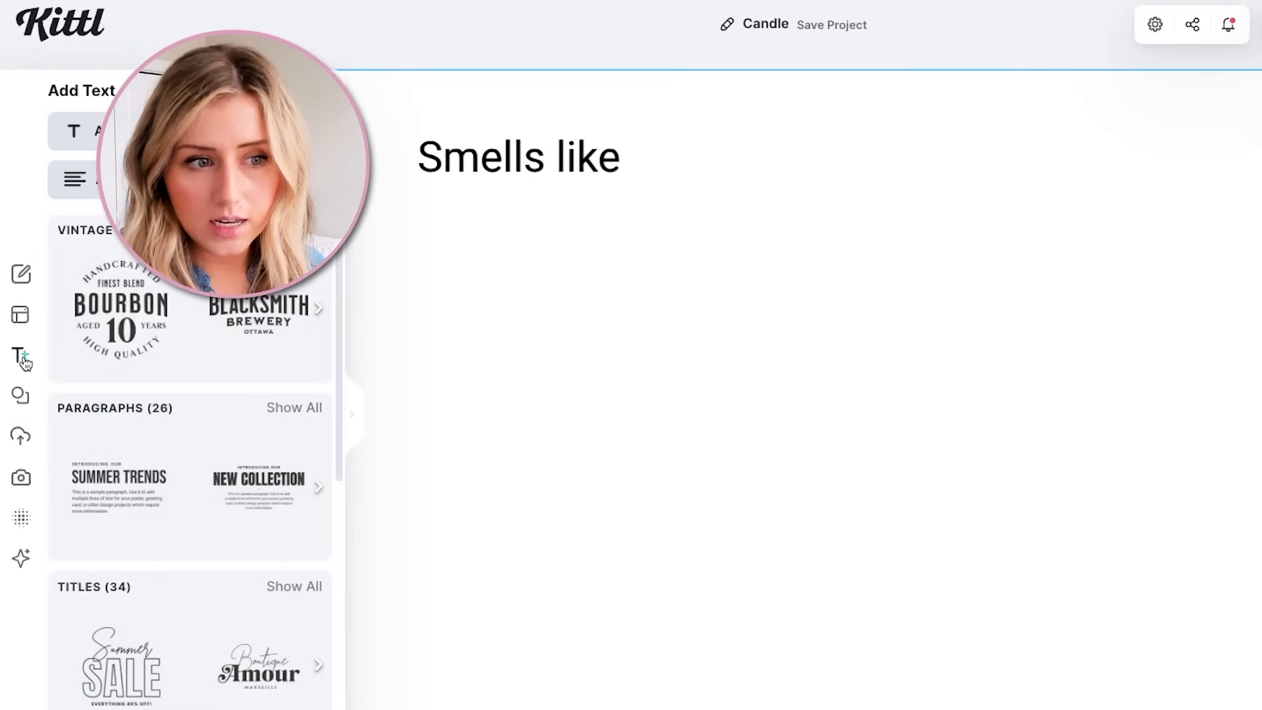
click(131, 179)
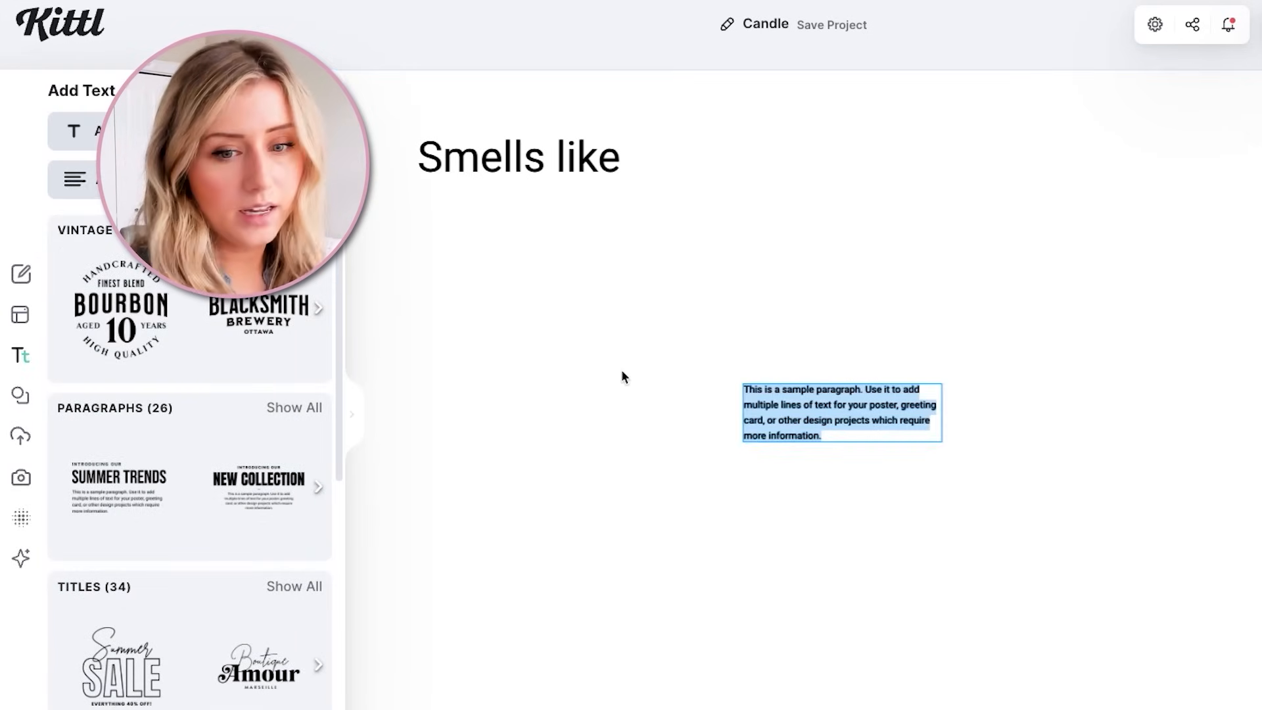
text(Smells like you're the light of my wick)
drag(794, 390, 744, 389)
key(Delete)
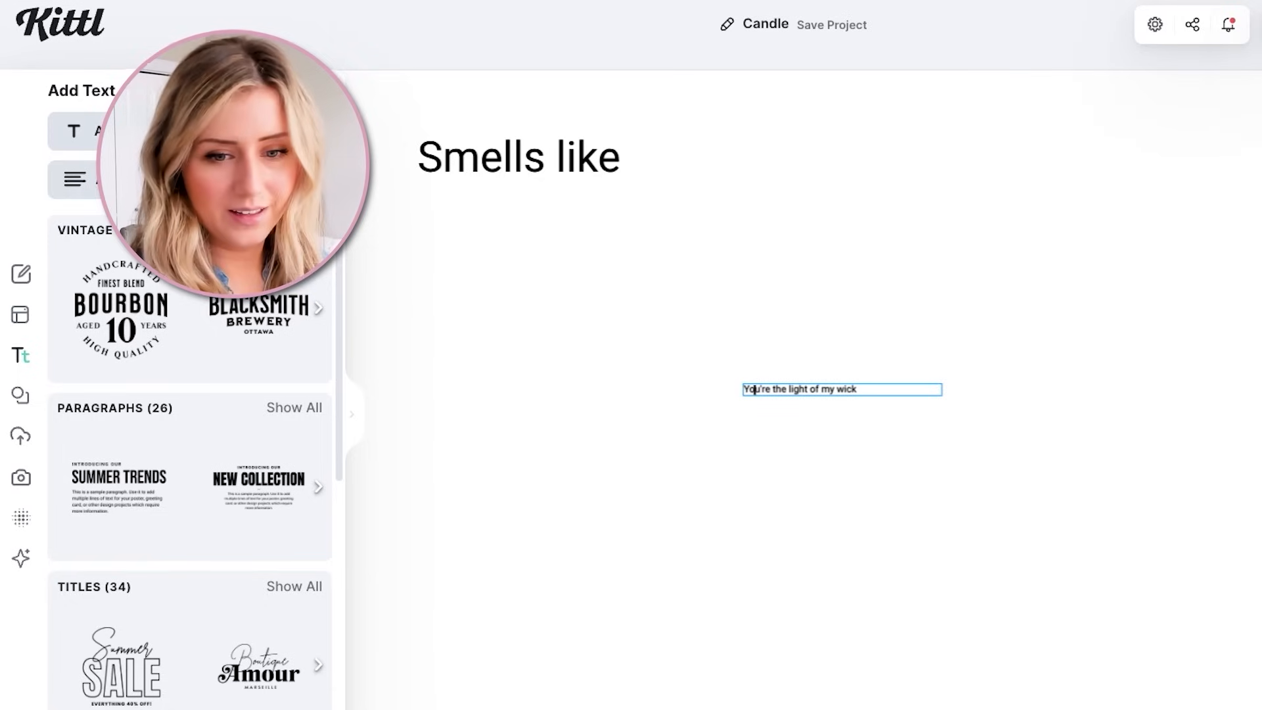
key(BackSpace)
key(Escape)
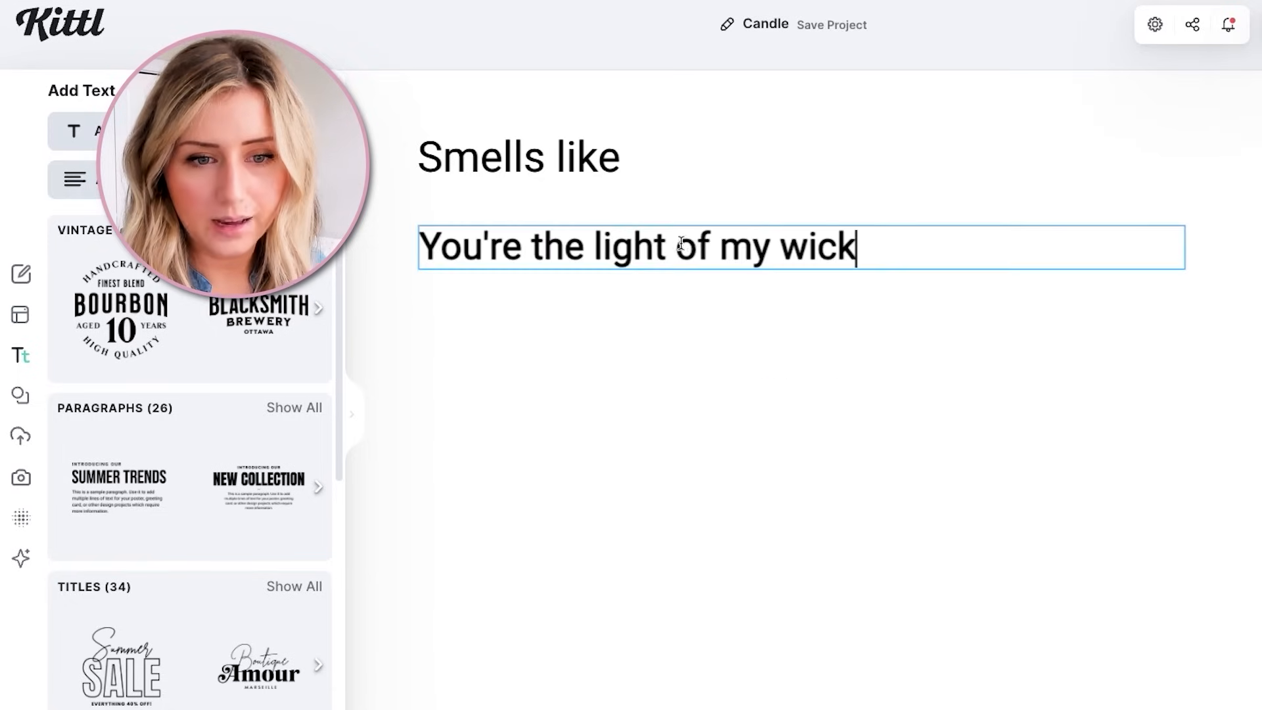
- Replace the word "light" with "fire" in the second text box
drag(665, 246, 593, 246)
text(fire)
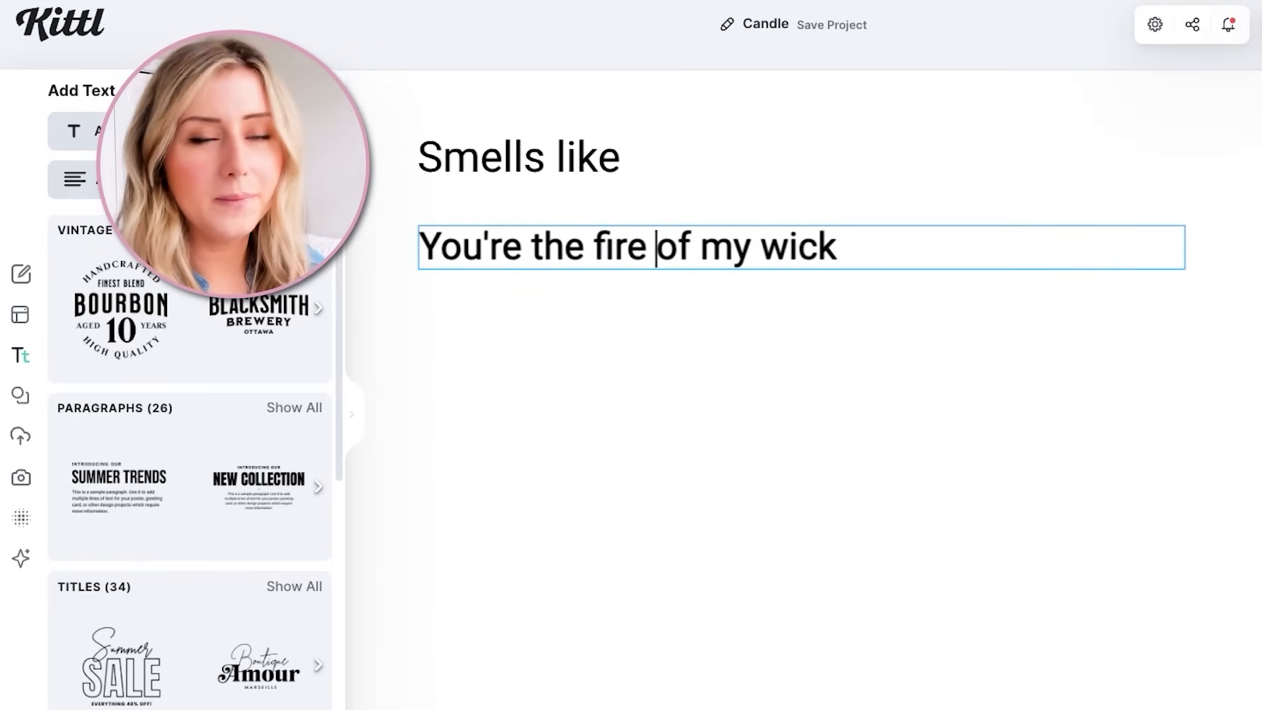
key(Escape)
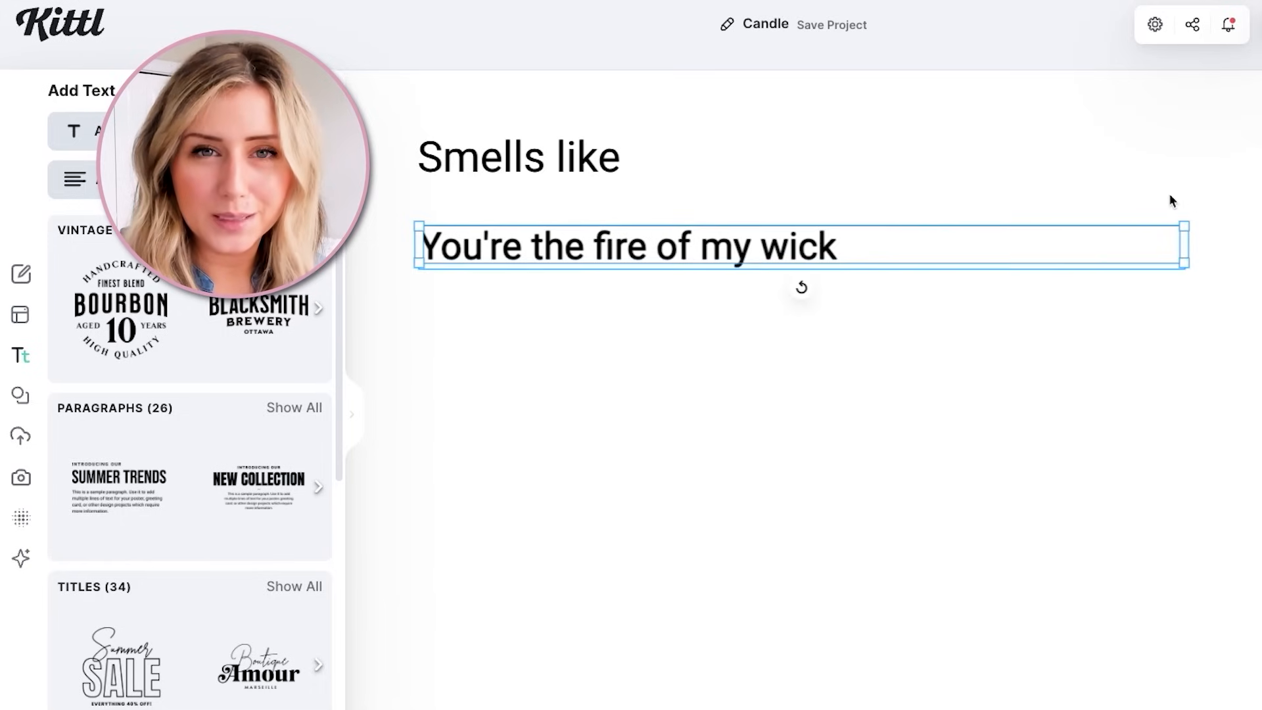
- Enlarge "You're the fire of my wick" to wrap onto two lines below "Smells like", and enlarge "Smells like" slightly
drag(1183, 246, 1243, 207)
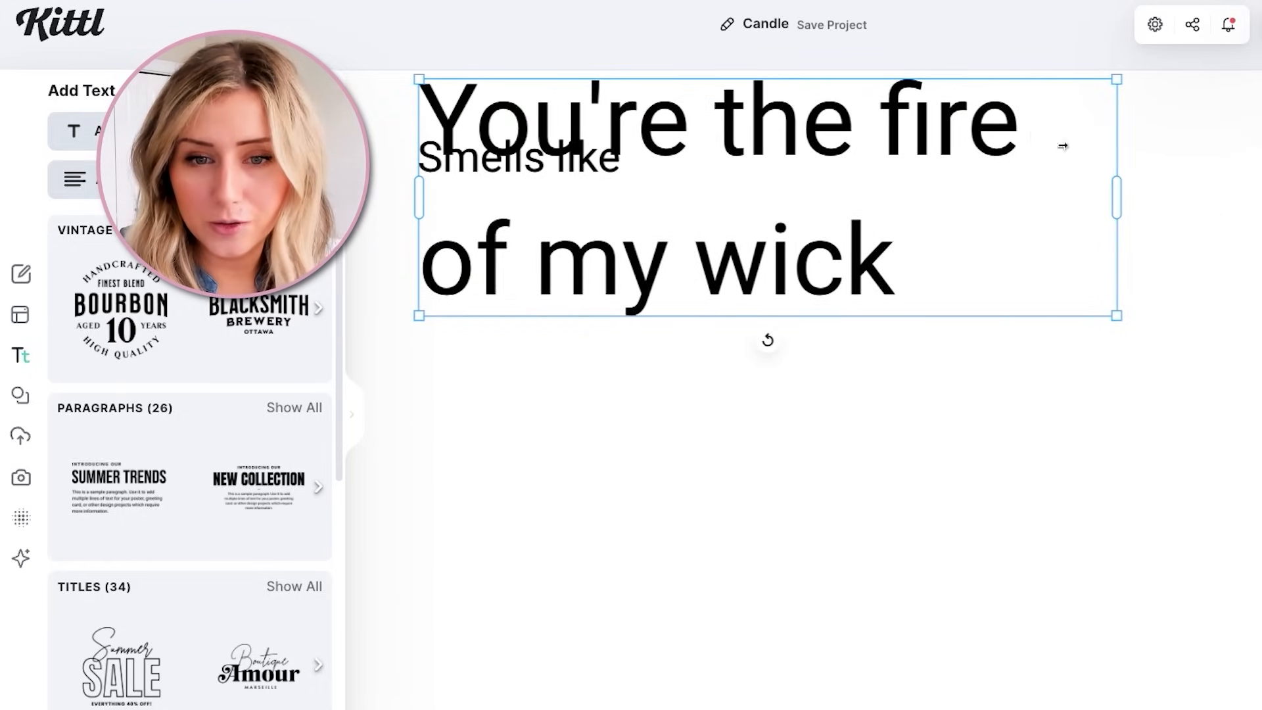
drag(960, 109, 957, 262)
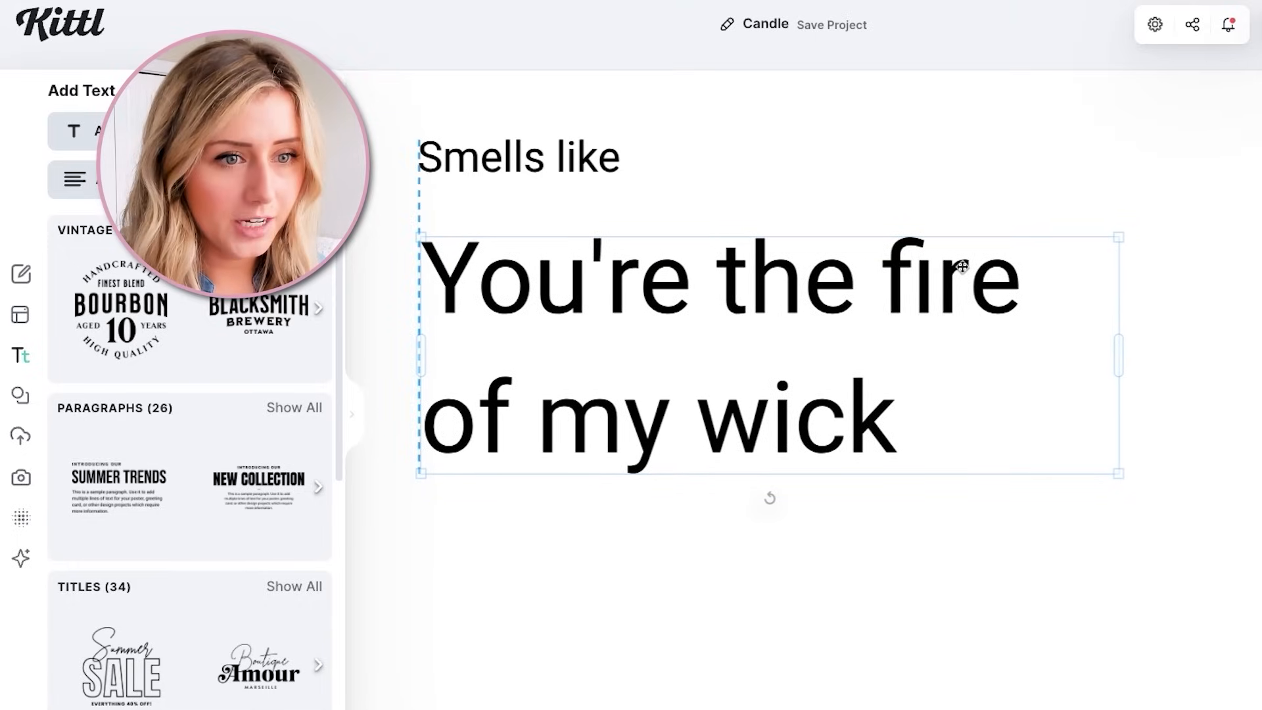
click(670, 183)
drag(673, 168, 784, 154)
- Duplicate the "Smells like" text box below the phrase and change the copy's text to "9oz. Scented Soy Candle"
drag(672, 172, 908, 636)
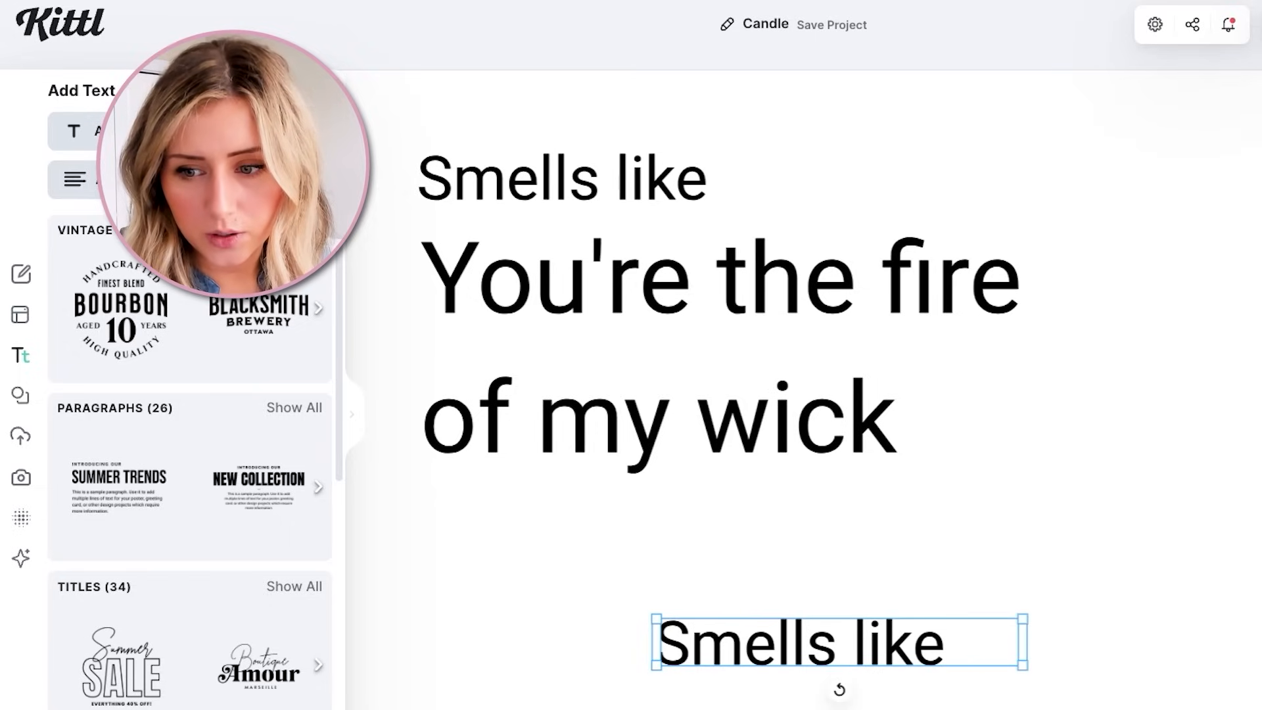
double_click(900, 641)
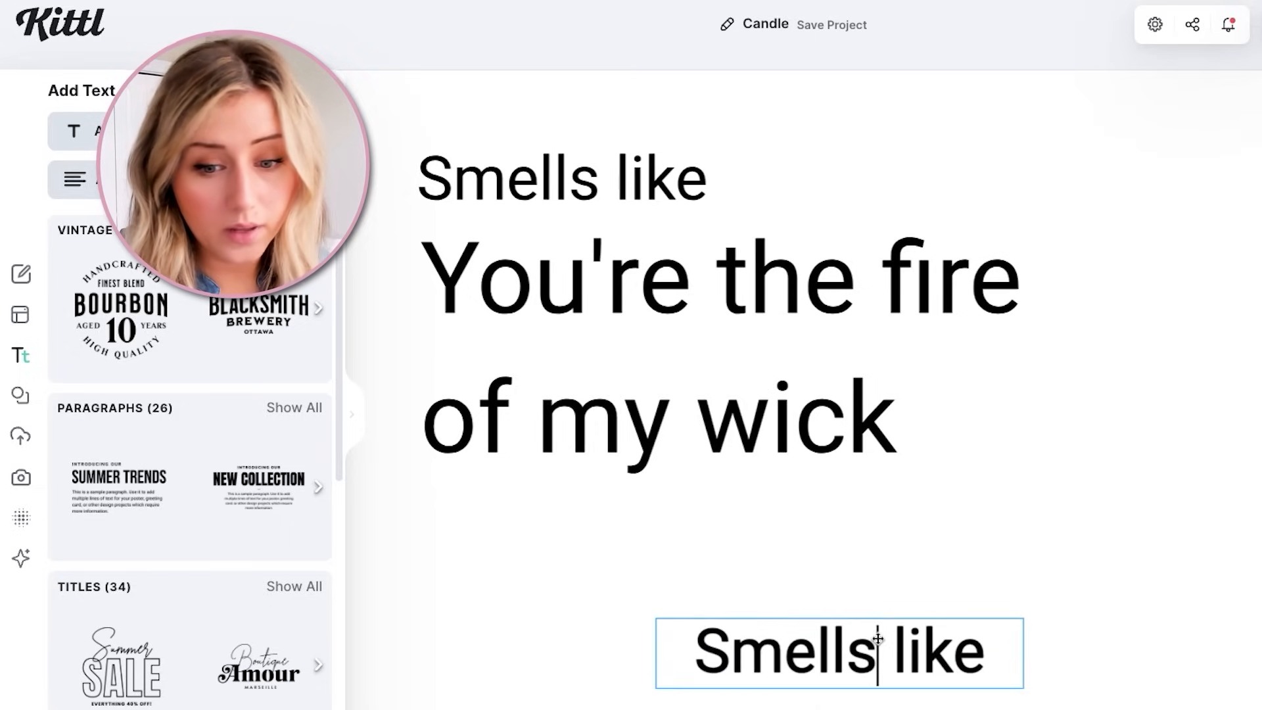
double_click(877, 647)
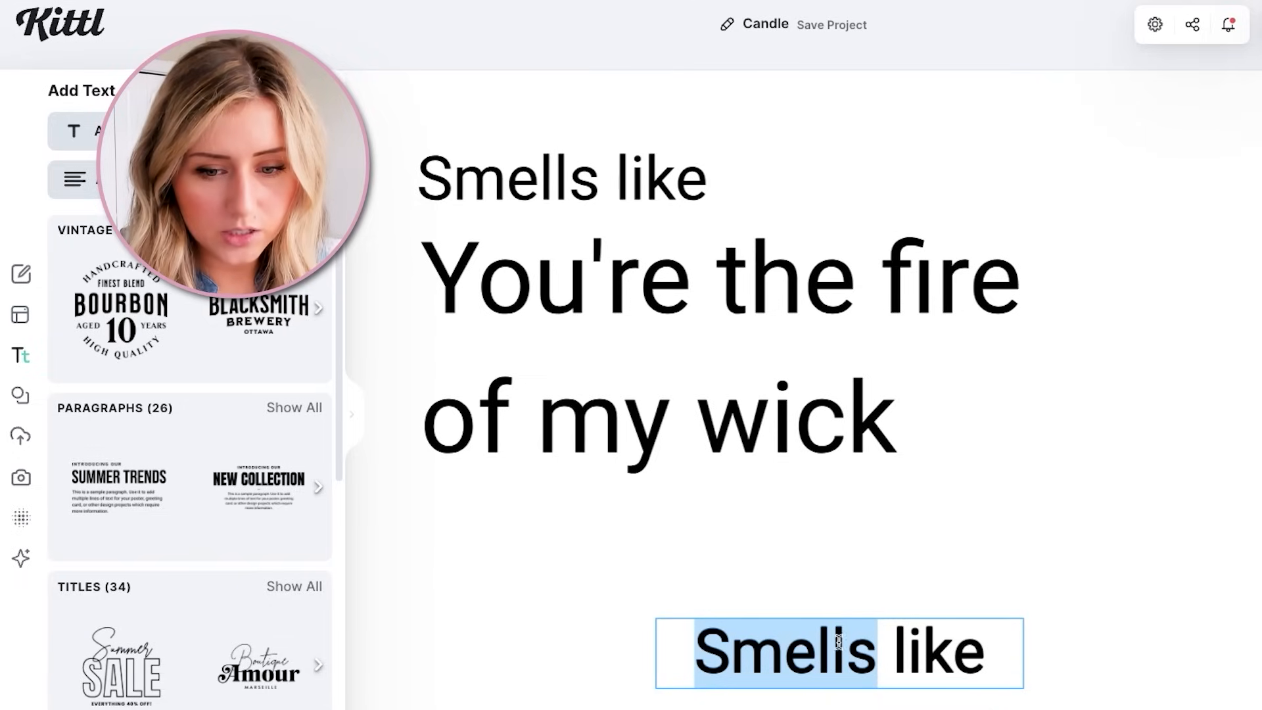
click(985, 662)
key(ctrl+a)
text(9)
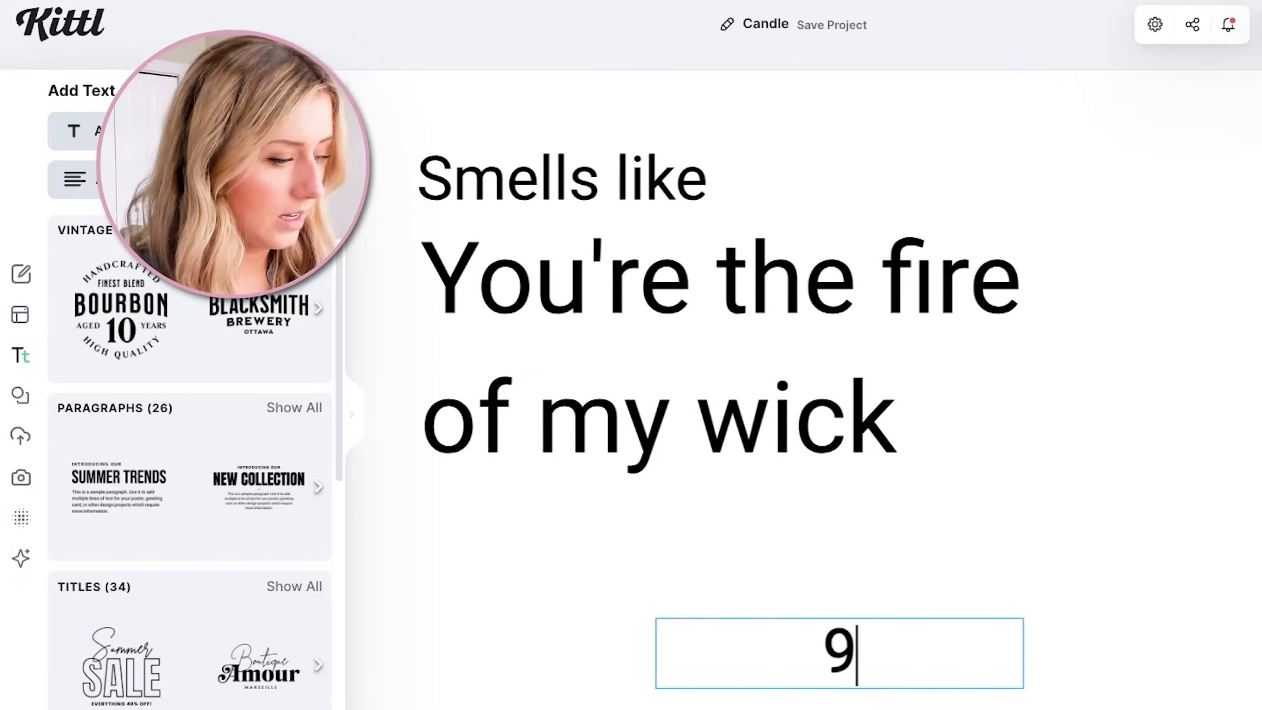
text(oz. Scented Soy Ca)
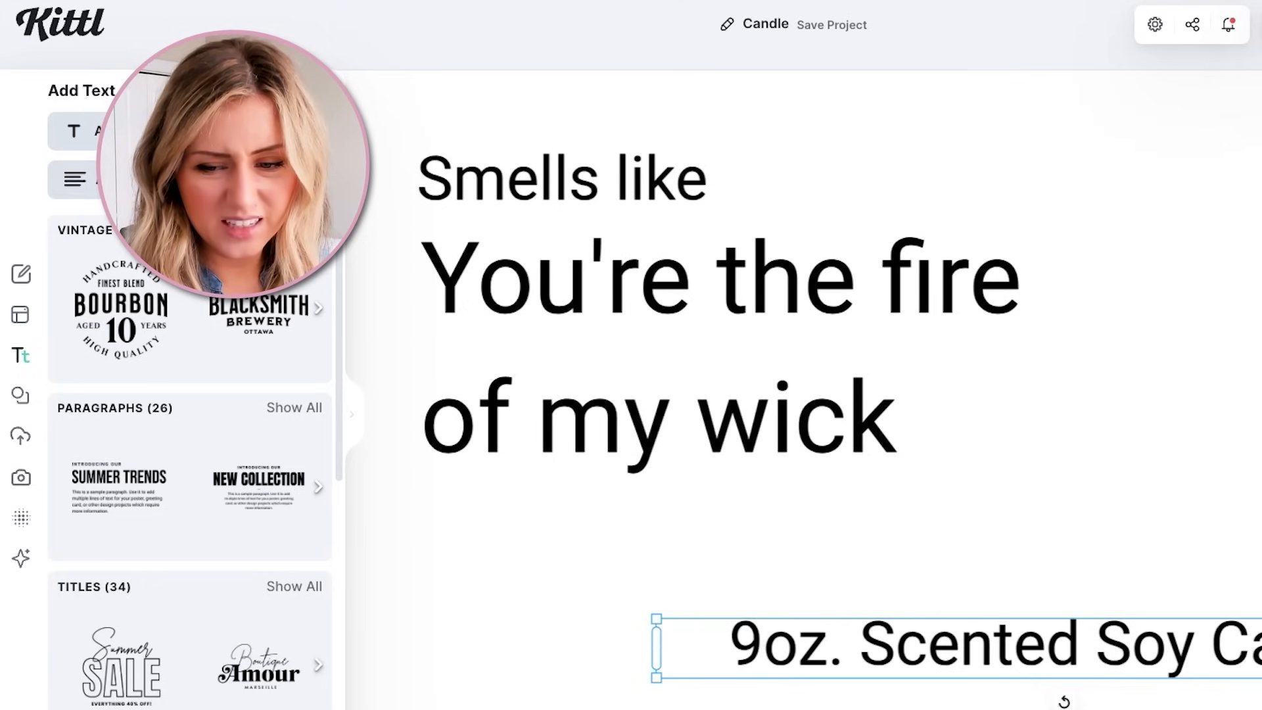
text(ndle)
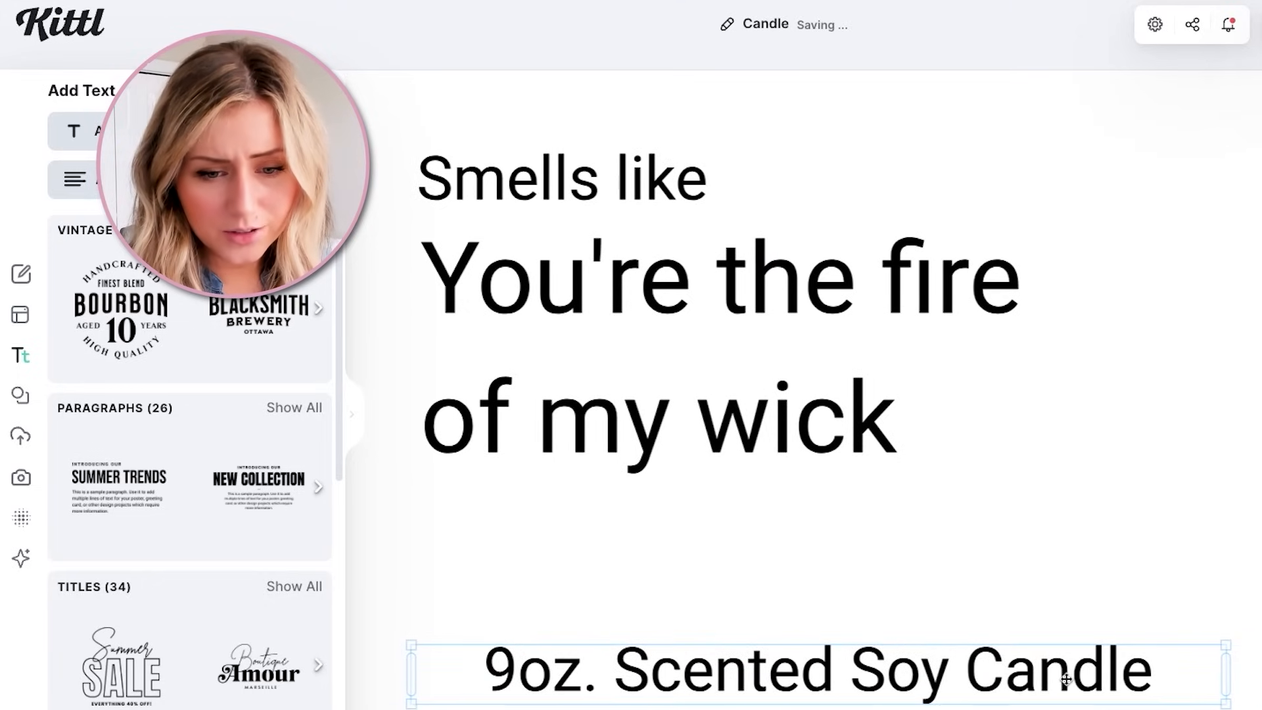
- Shrink the "9oz. Scented Soy Candle" line to about half its size and centre it below the main phrase
drag(1052, 678, 1033, 677)
drag(1196, 641, 800, 684)
drag(689, 685, 885, 680)
mouse_move(728, 683)
mouse_down()
mouse_move(778, 684)
mouse_move(733, 689)
mouse_up()
- Set the artboard background to black (000000) and recolour all three text boxes white (ffffff)
click(775, 438)
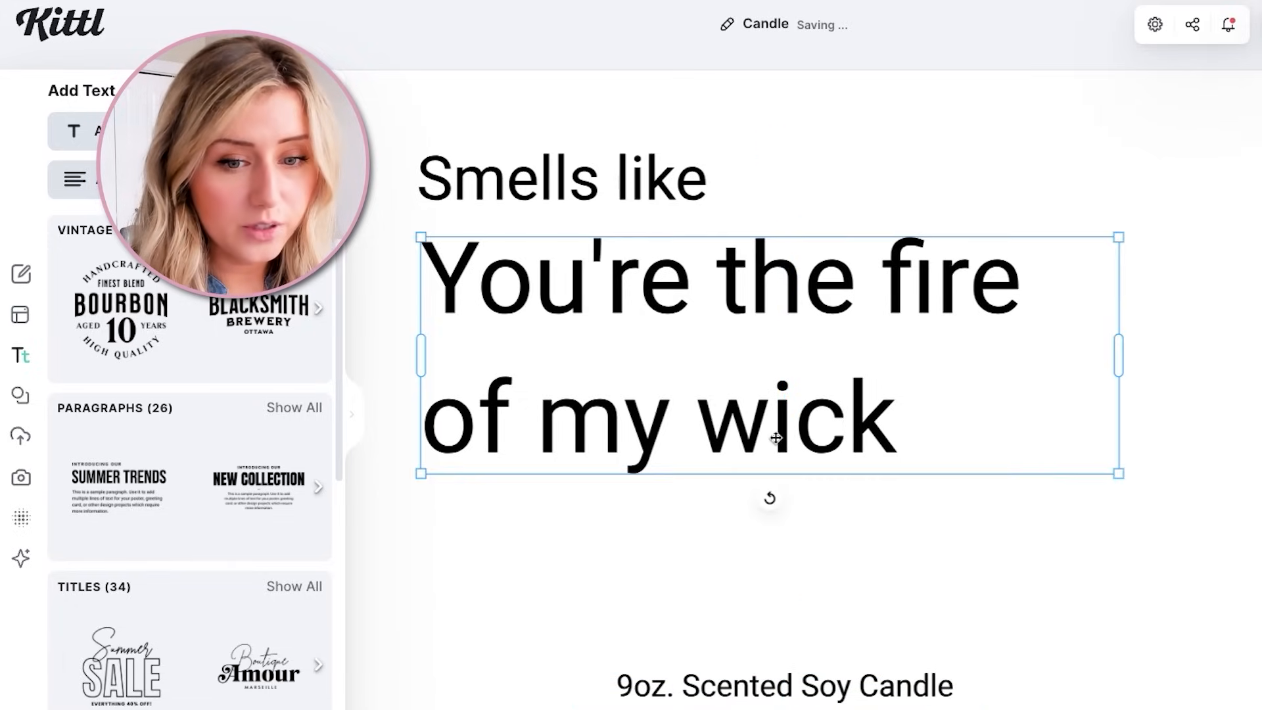
click(320, 90)
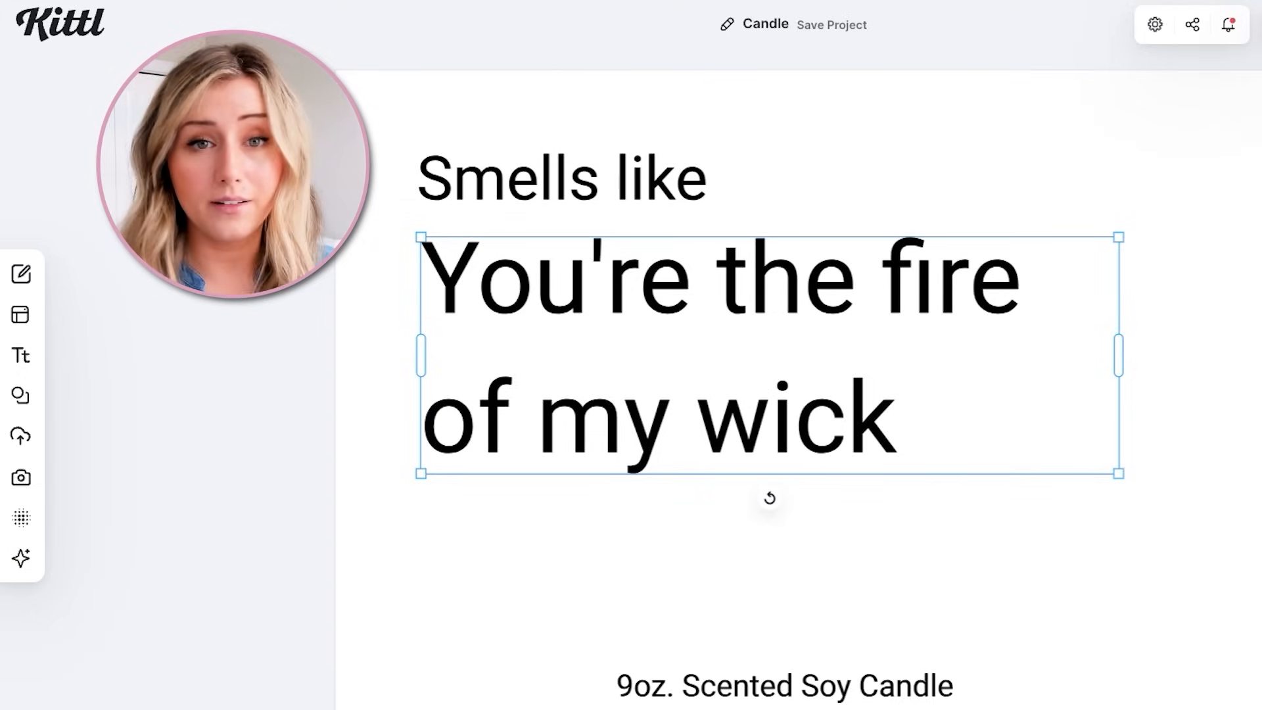
click(678, 174)
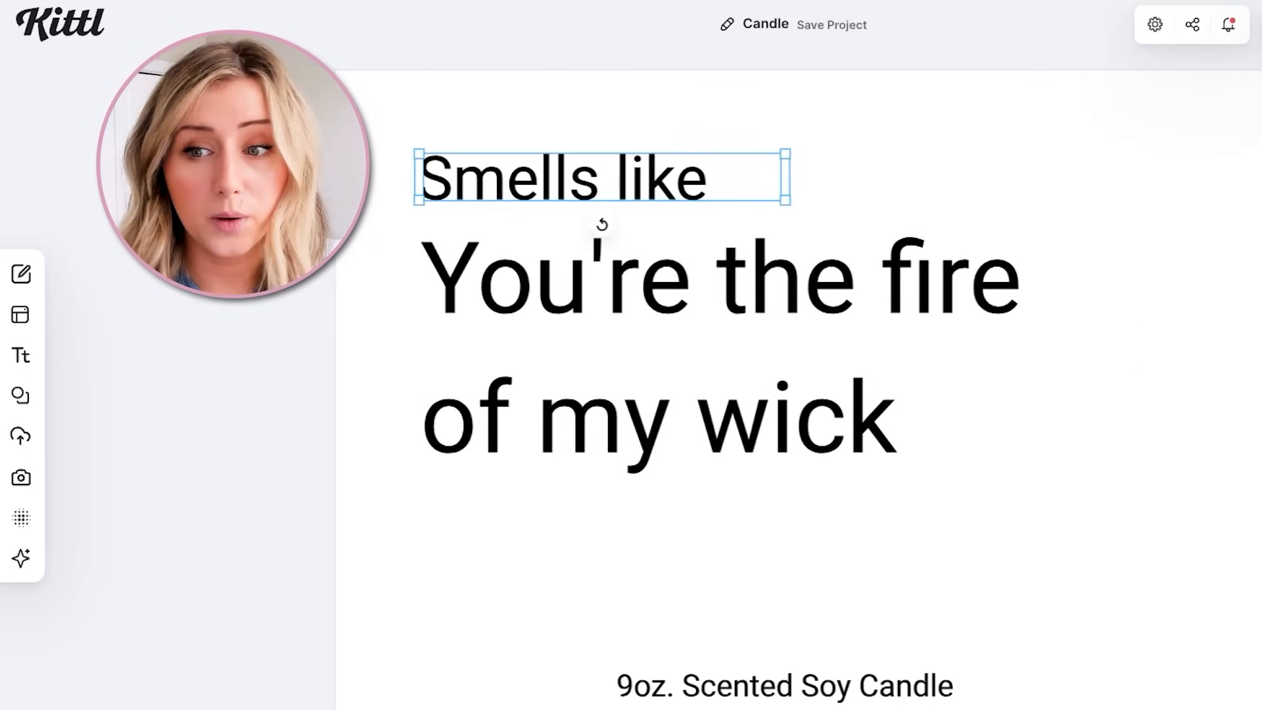
click(1059, 157)
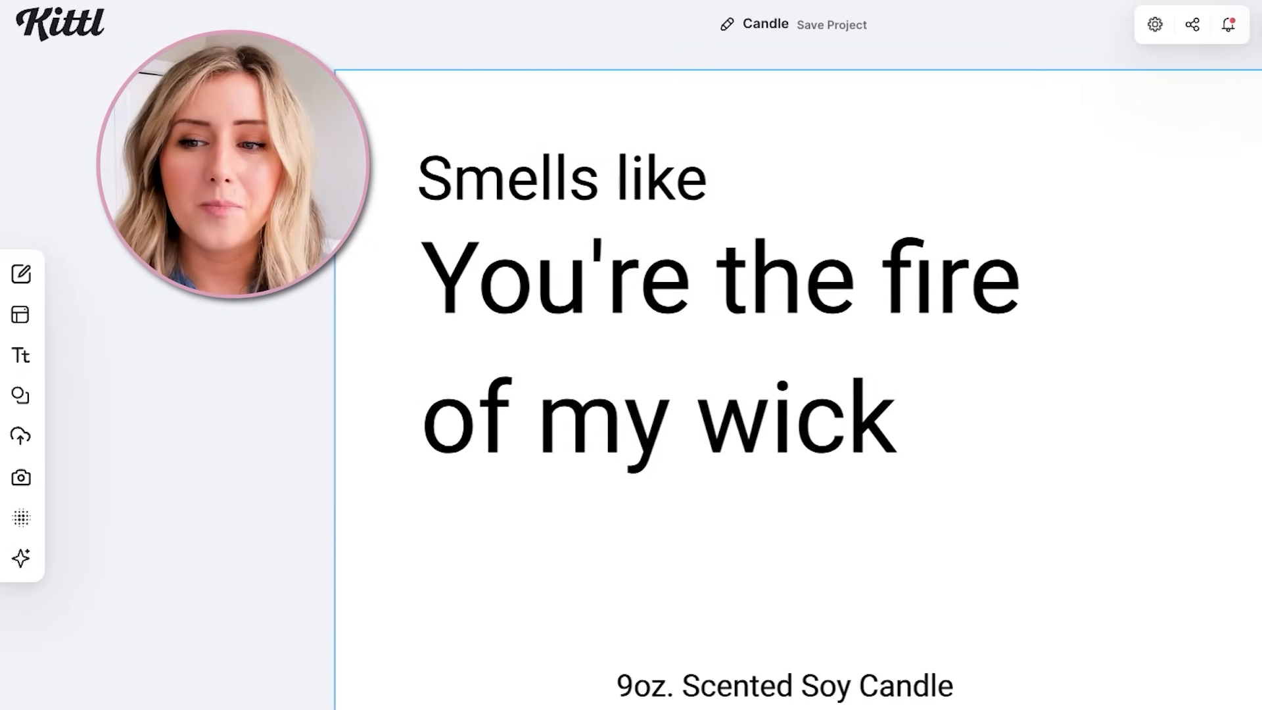
drag(1260, 351, 1261, 380)
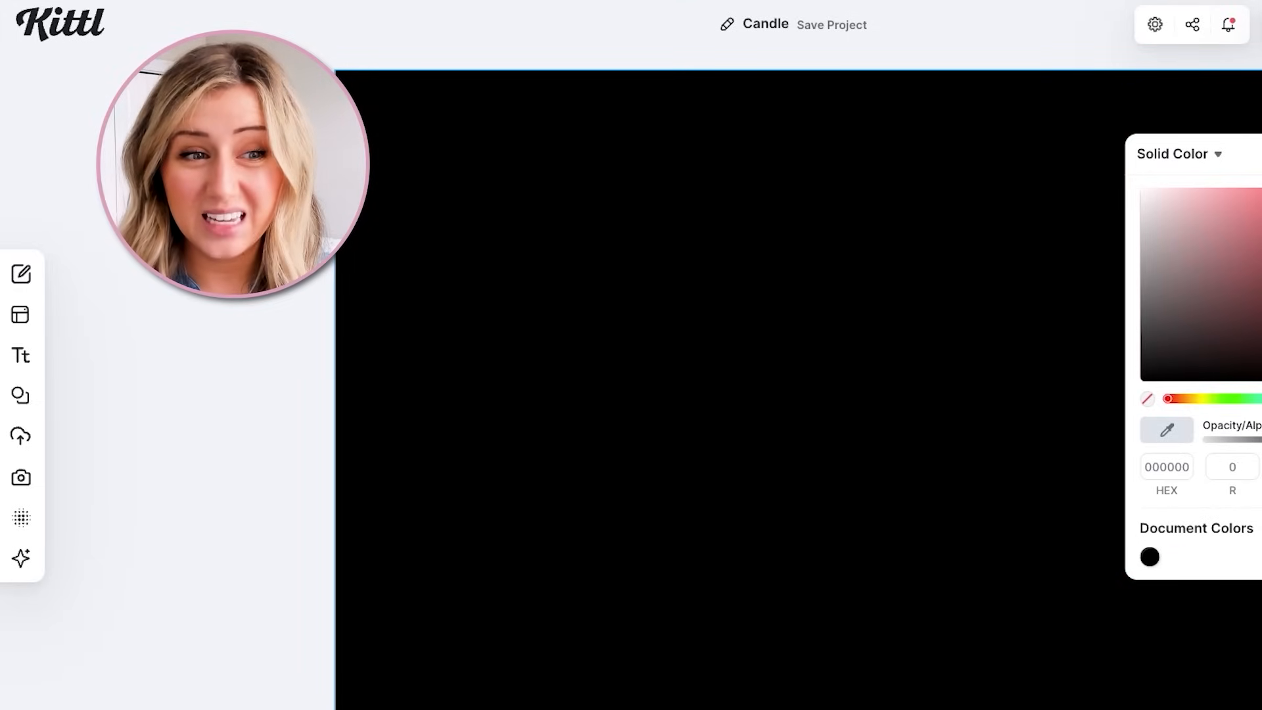
drag(284, 80, 1190, 642)
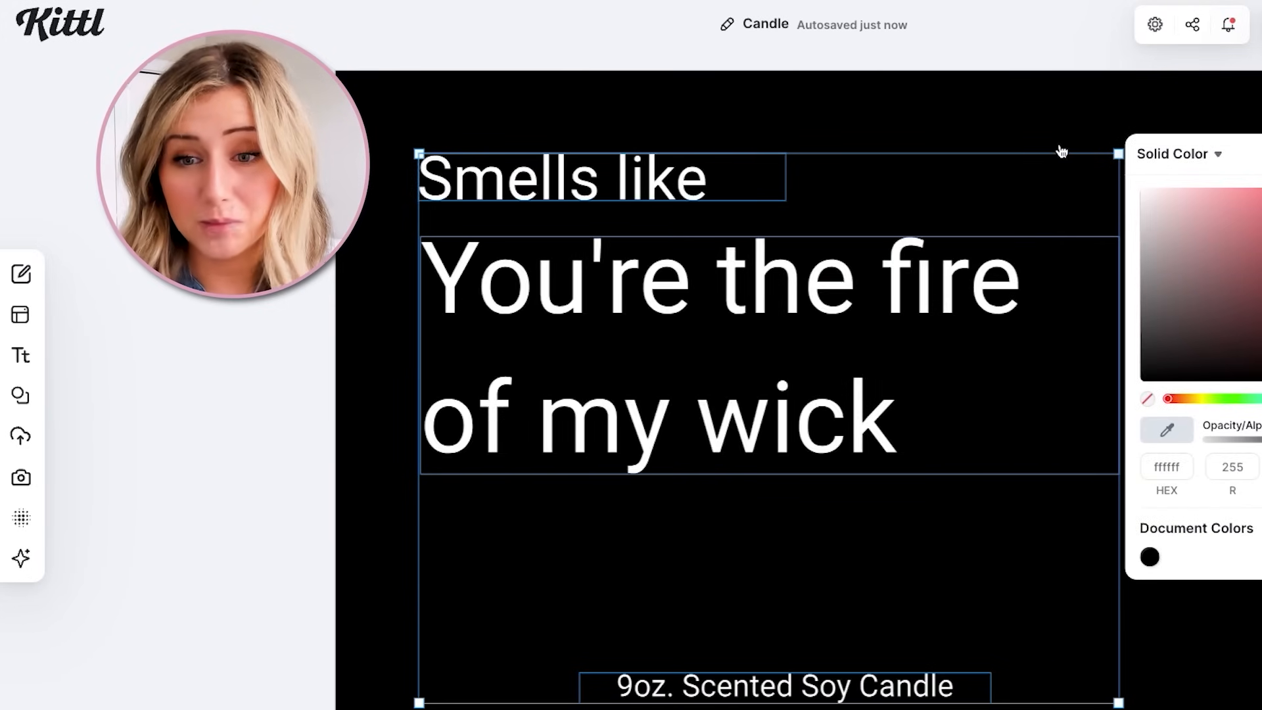
click(957, 158)
- Try the Lemon script typeface on the "Smells like" text, and change it to Adventurer 05
click(672, 195)
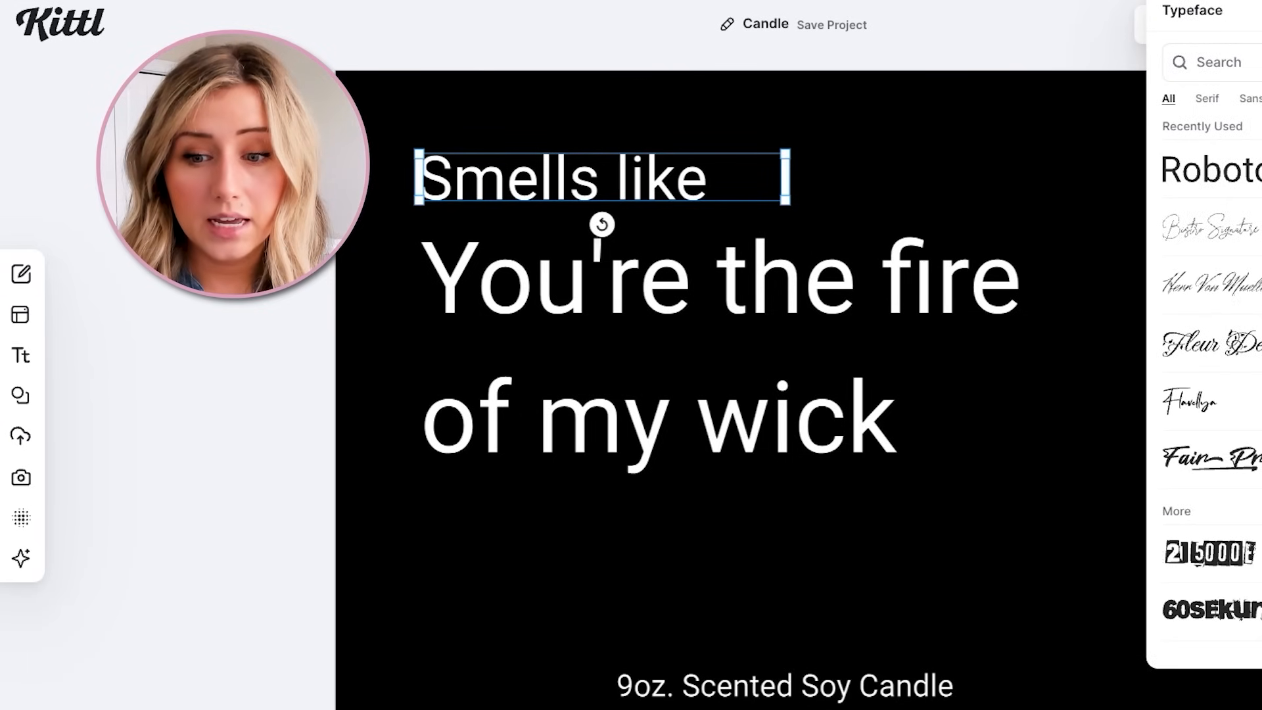
scroll(1209, 361, down, 1)
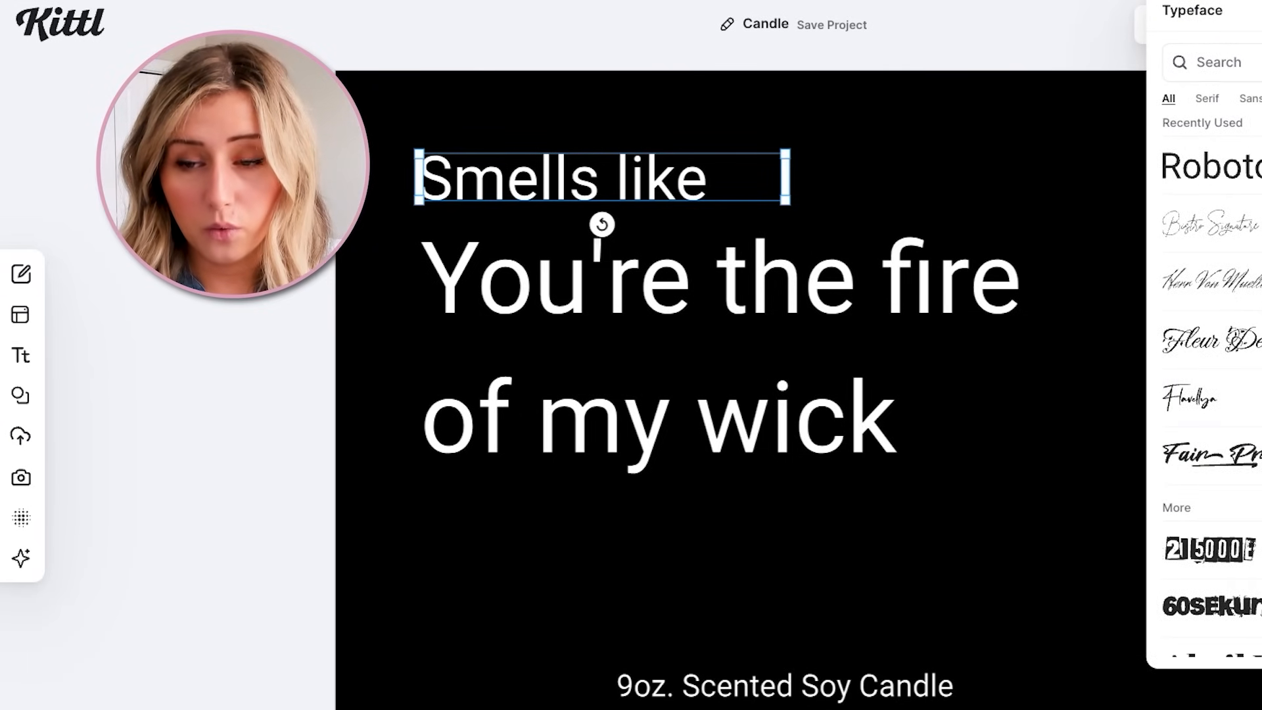
click(1043, 100)
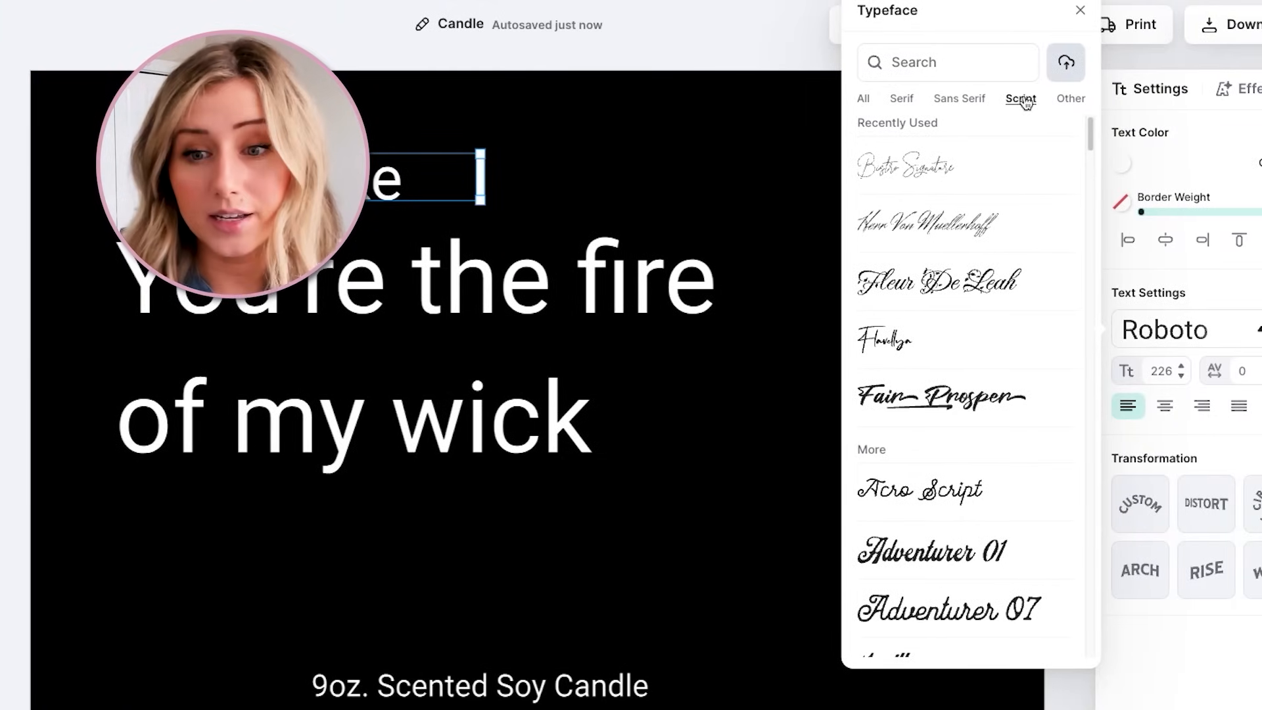
scroll(965, 282, down, 4)
scroll(972, 277, down, 5)
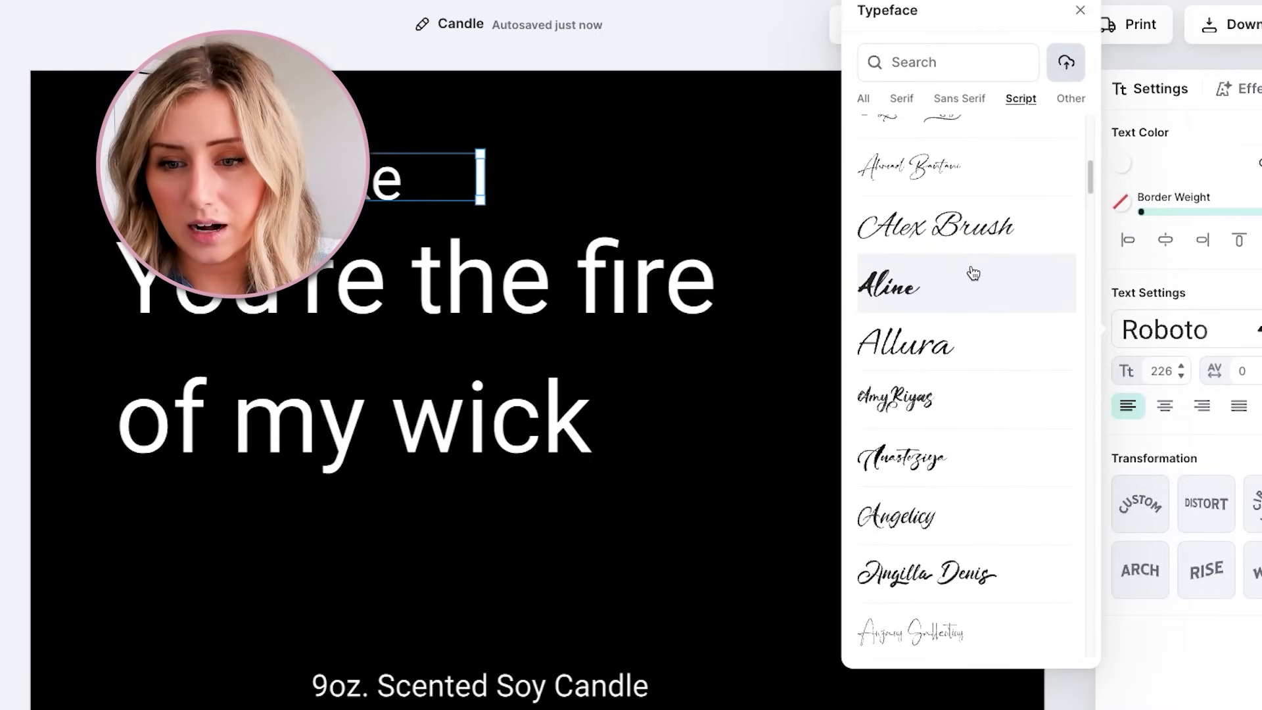
scroll(973, 275, down, 12)
scroll(973, 273, down, 5)
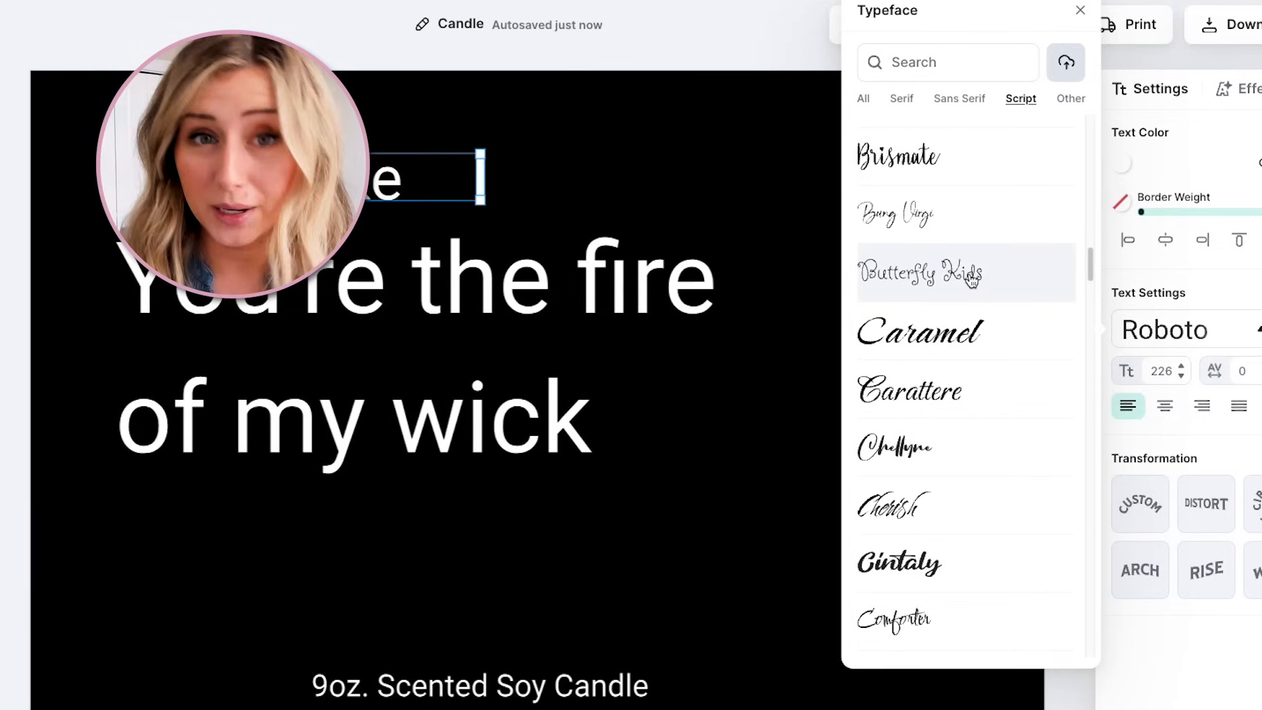
scroll(995, 248, down, 10)
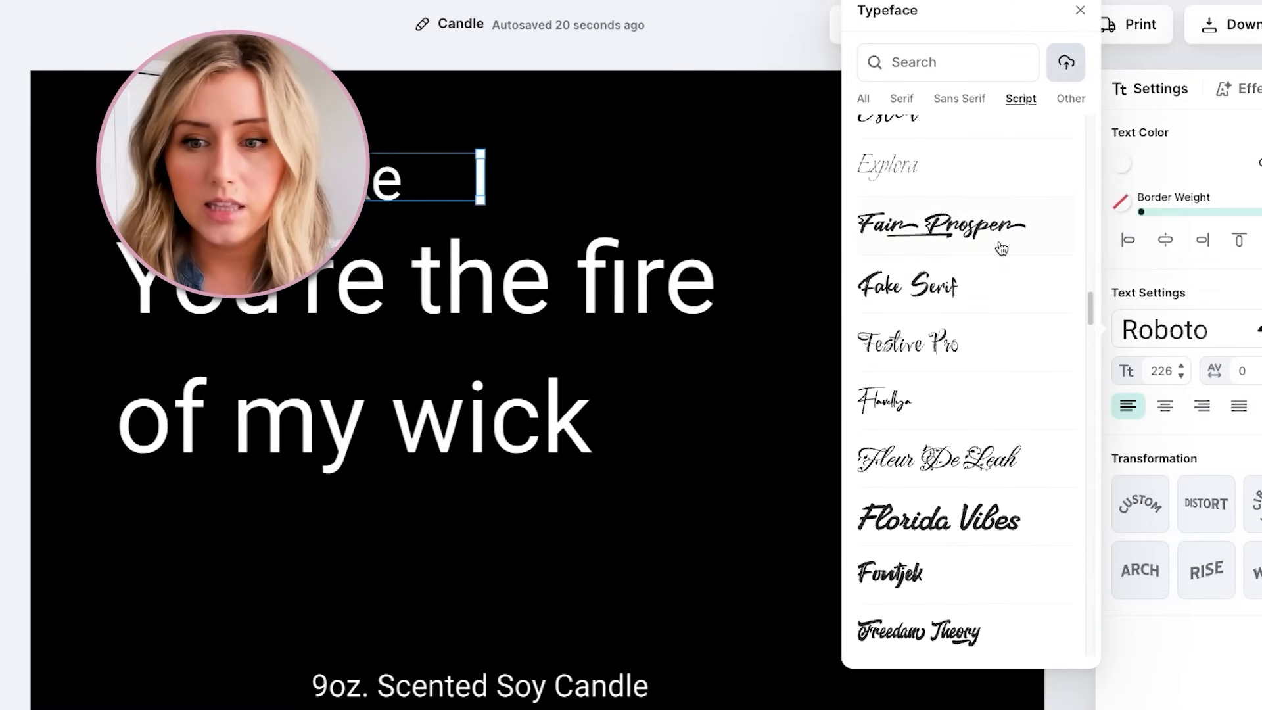
scroll(1002, 246, down, 5)
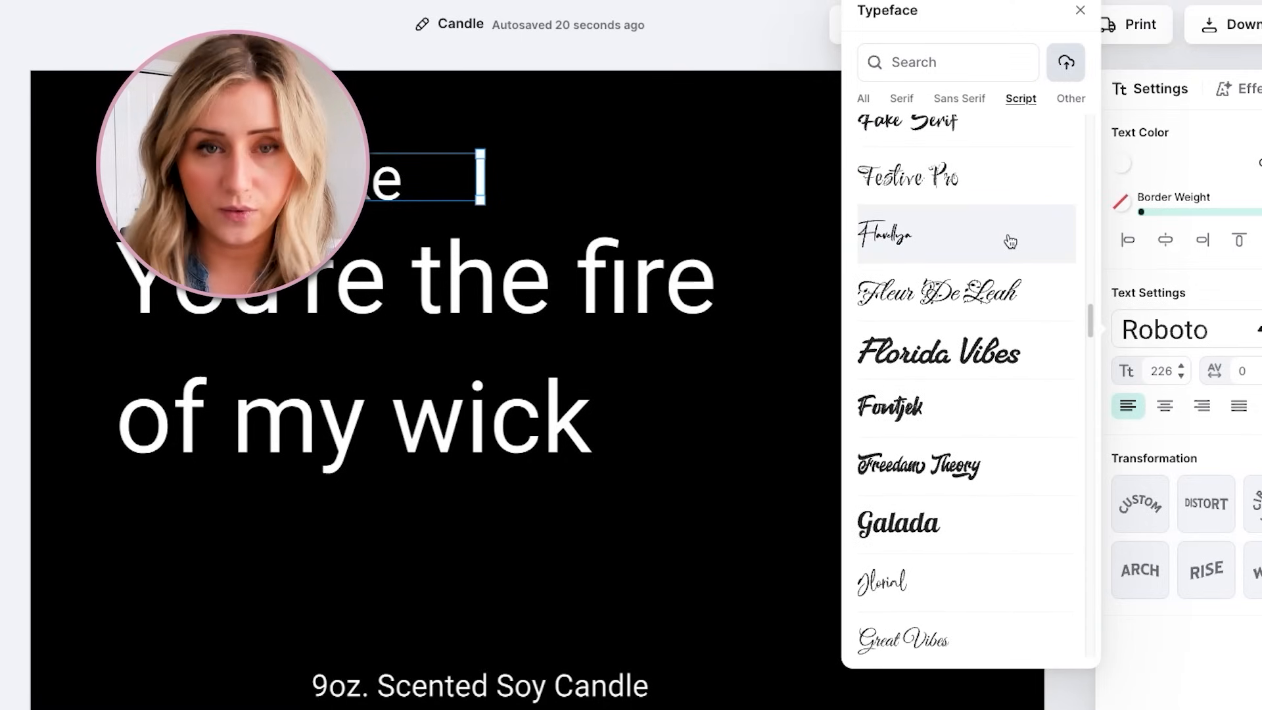
scroll(1010, 242, down, 6)
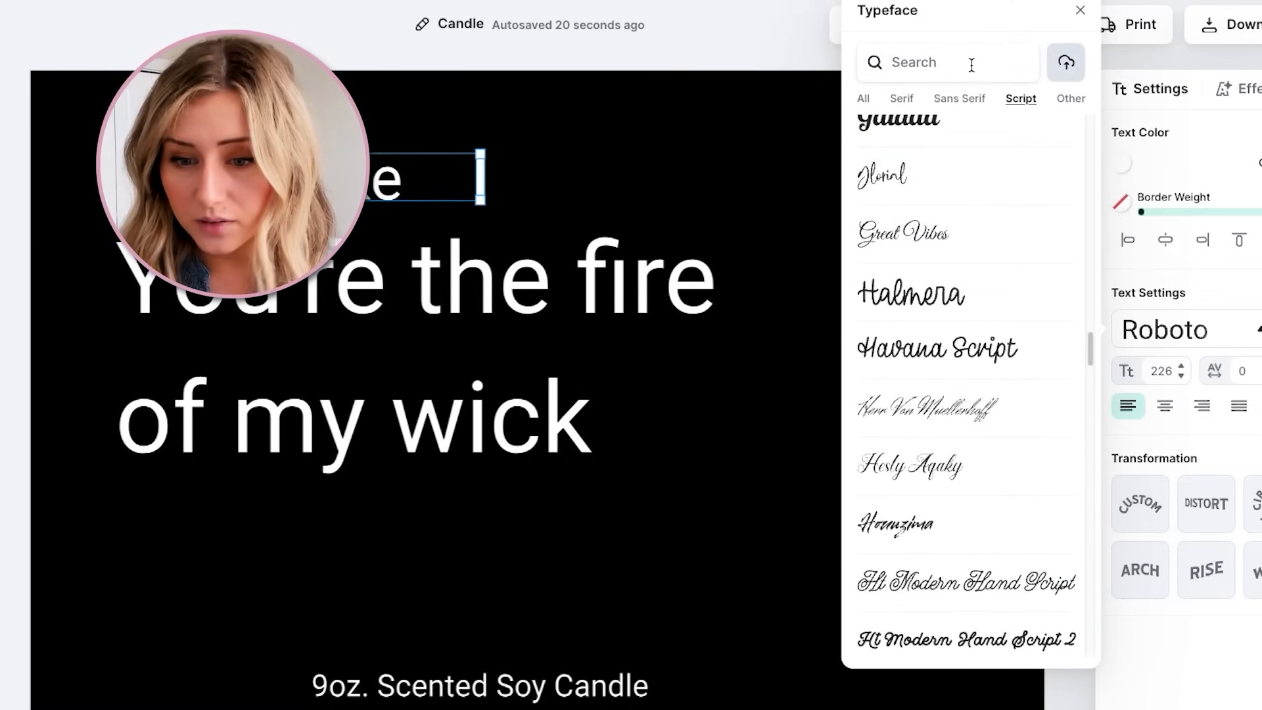
scroll(972, 311, down, 5)
scroll(923, 271, down, 2)
click(951, 441)
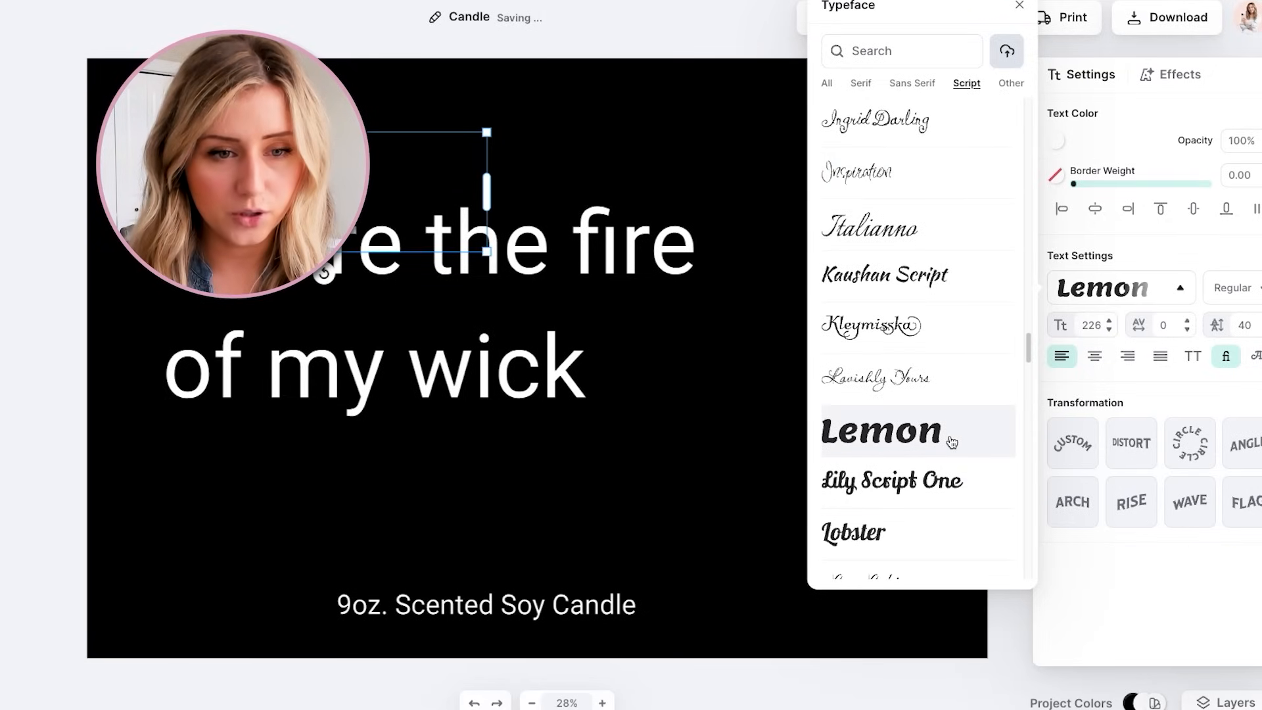
scroll(940, 441, down, 8)
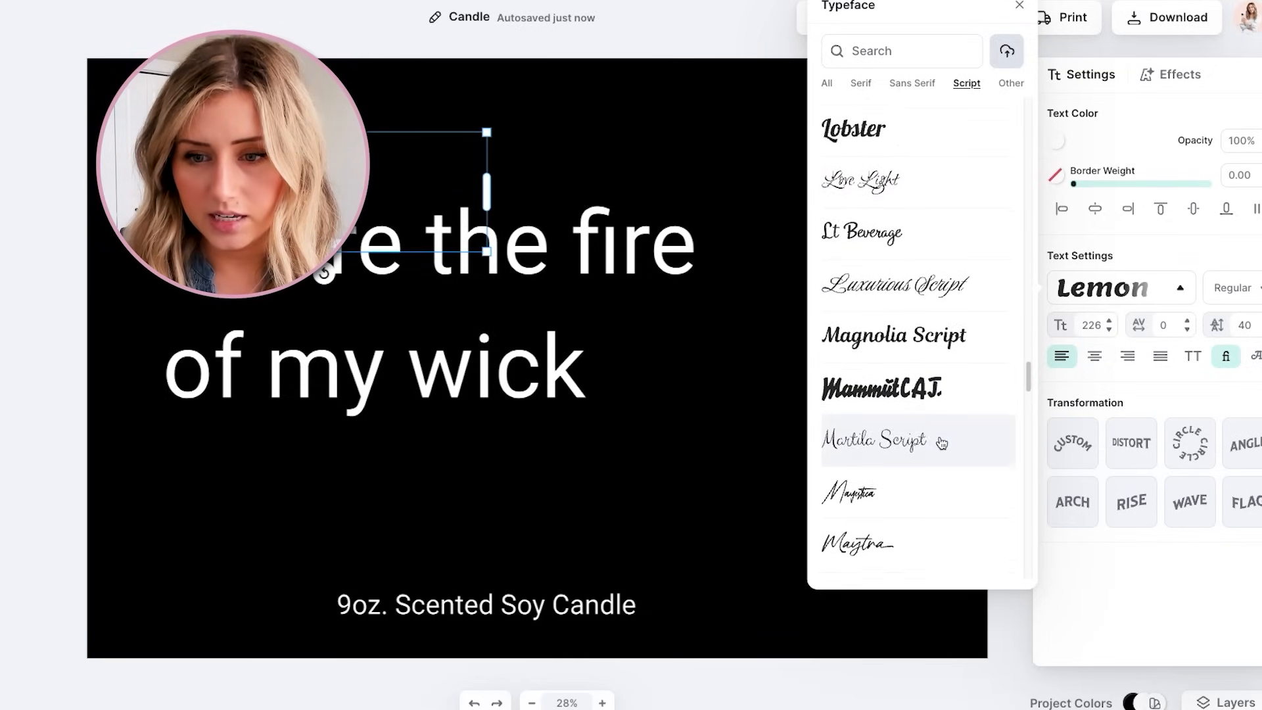
click(995, 301)
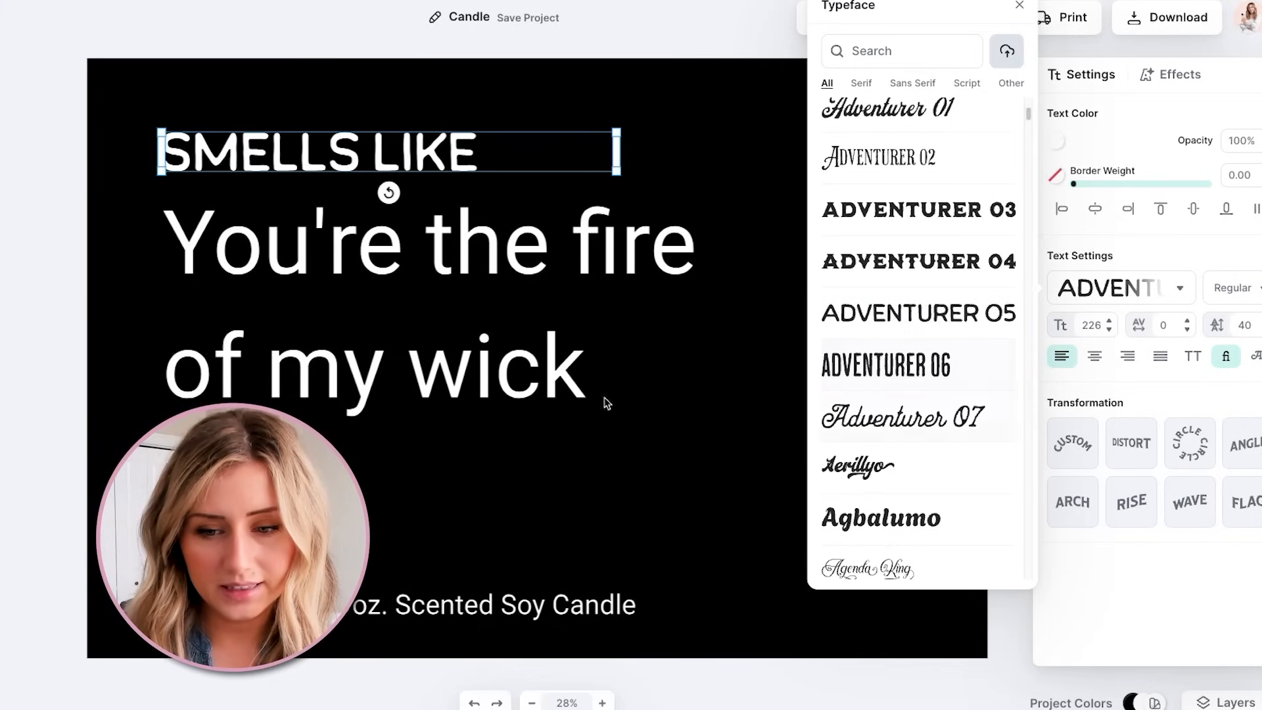
- Try Adventurer 06 on "You're the fire of my wick", and set its typeface to Adventurer 05
click(531, 347)
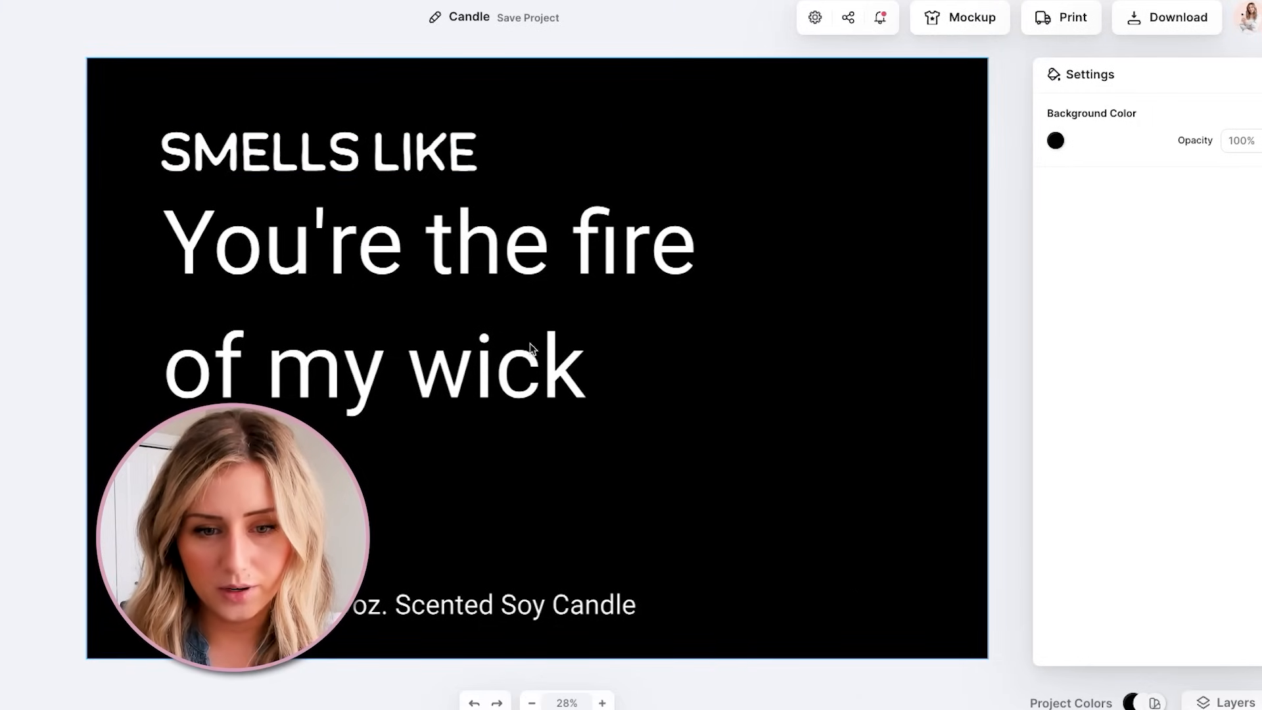
click(532, 366)
click(1116, 290)
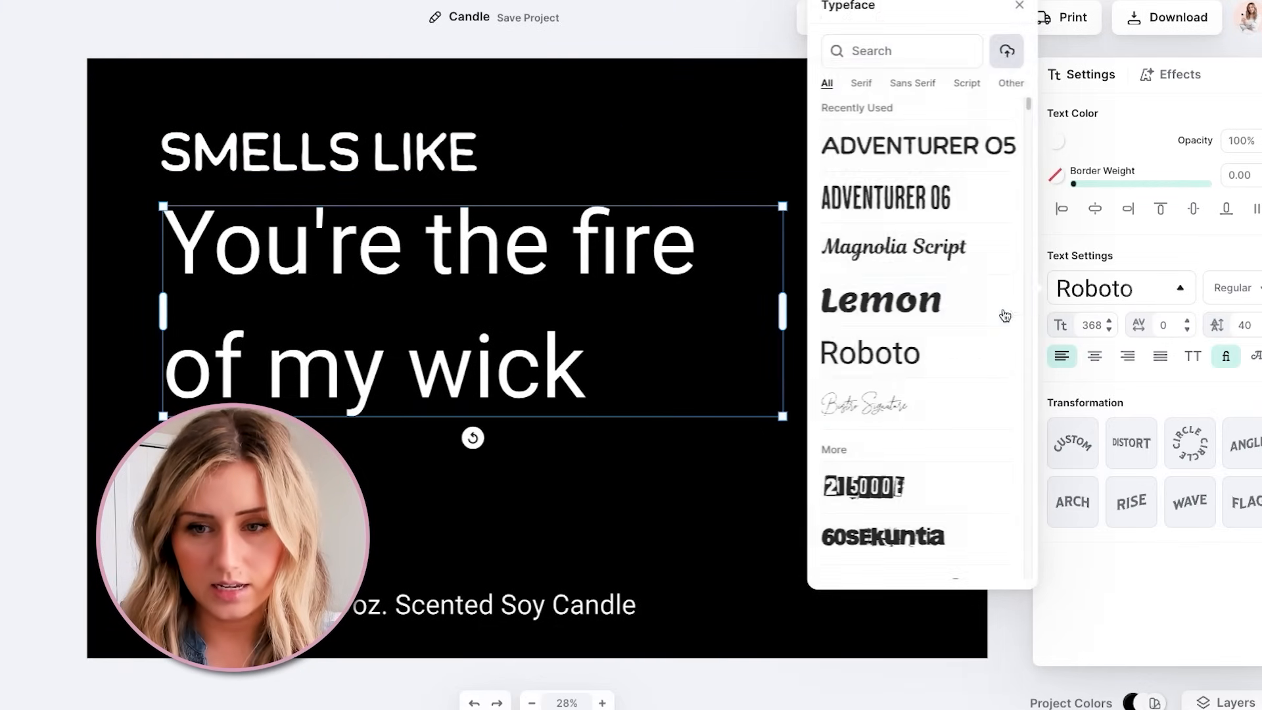
click(945, 199)
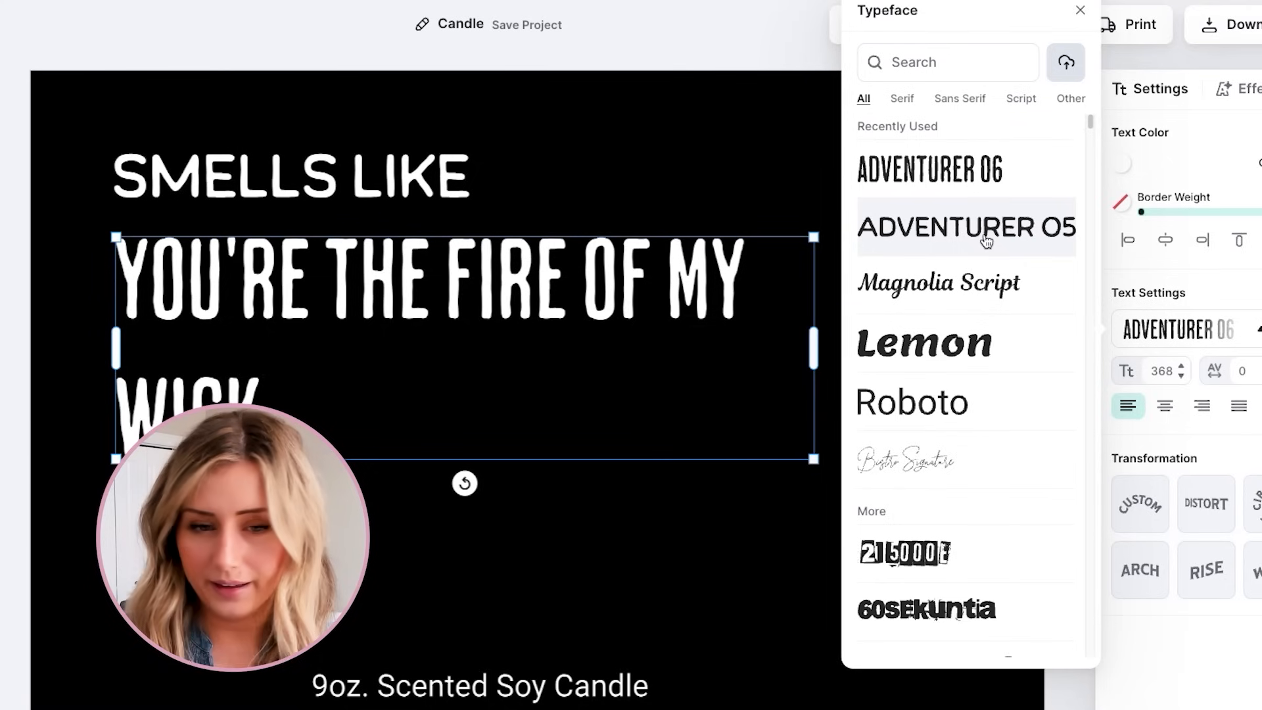
scroll(974, 335, down, 10)
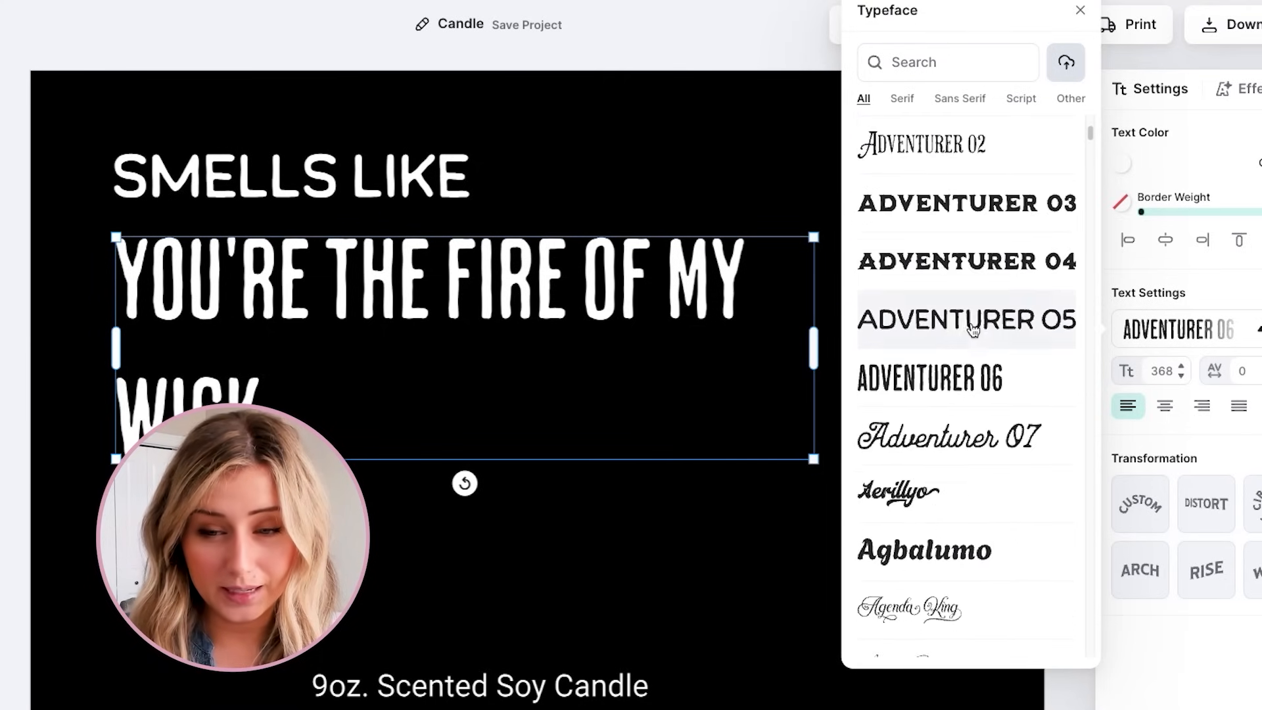
scroll(979, 339, down, 1)
click(999, 307)
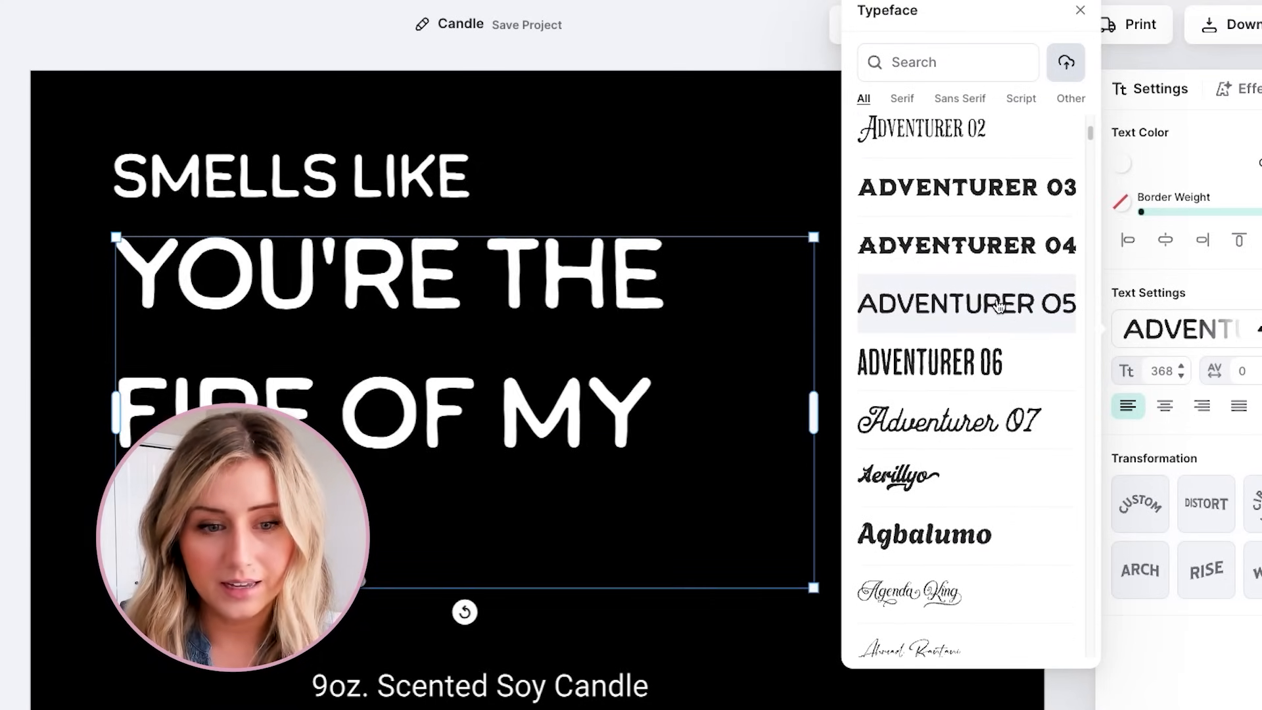
- Set "Smells like" in Amatic SC and enlarge it to font size 402 above the main phrase
scroll(949, 276, up, 5)
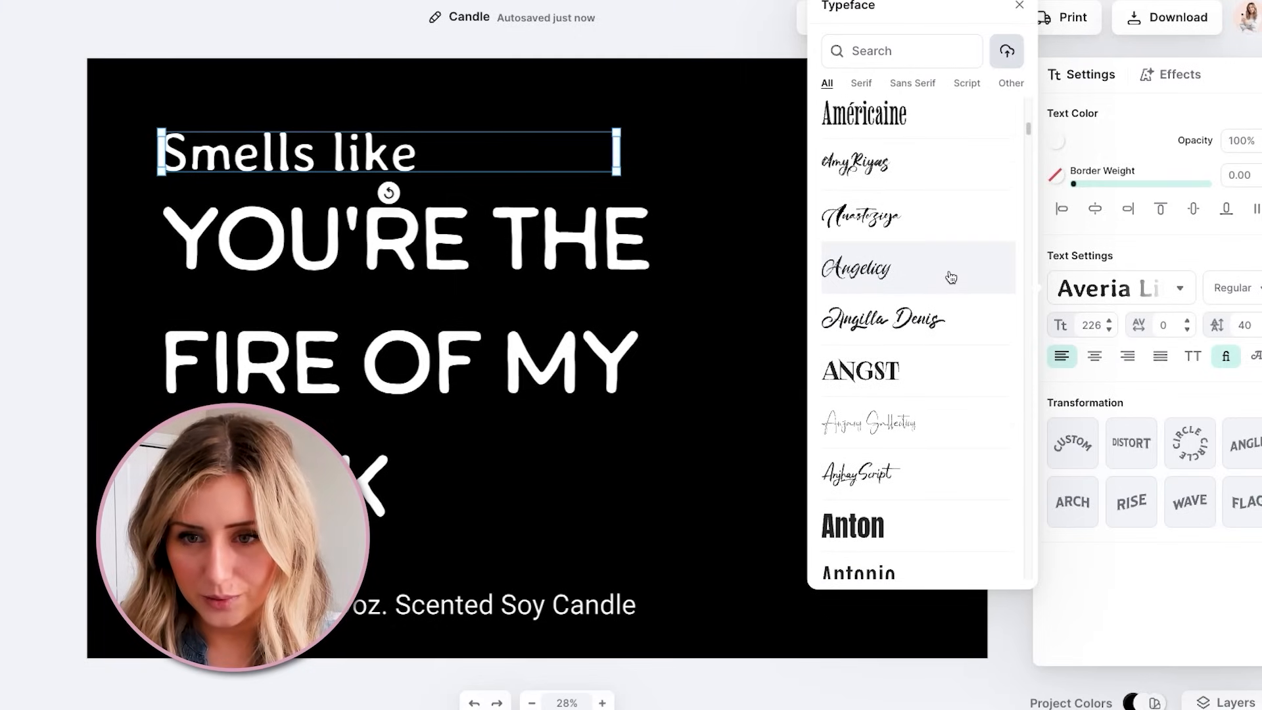
scroll(951, 277, up, 2)
scroll(949, 275, up, 3)
click(931, 190)
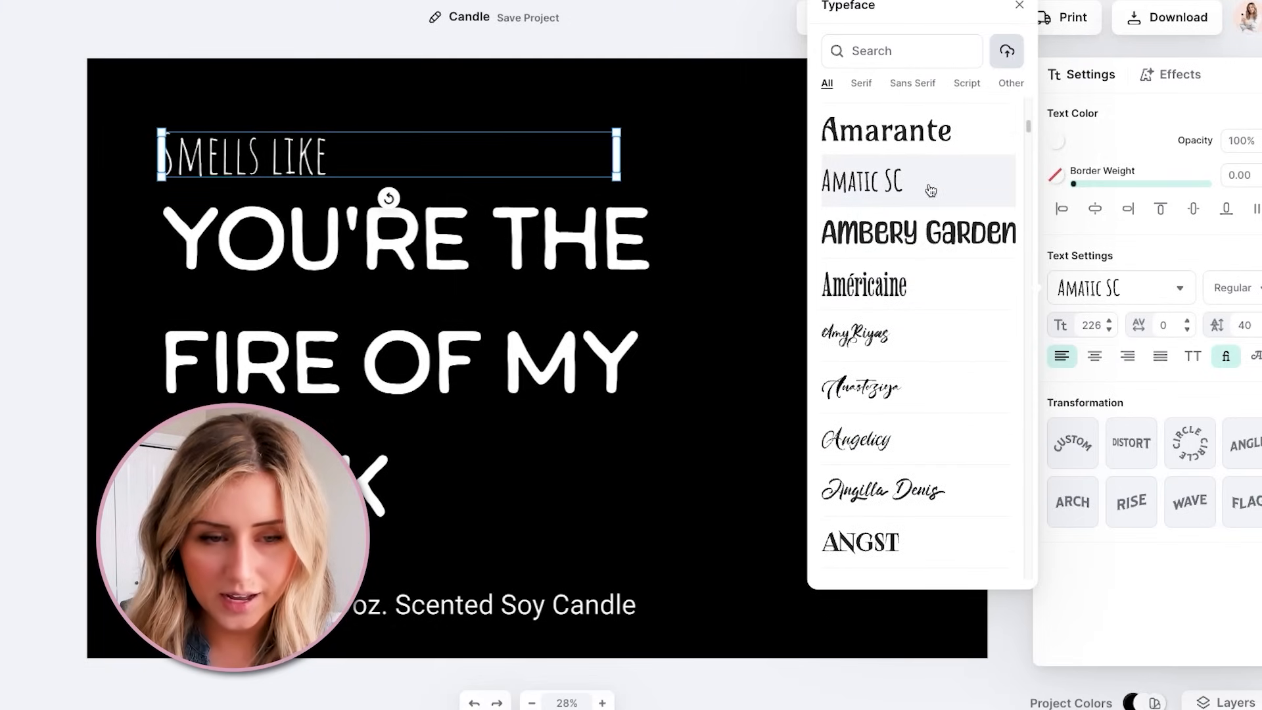
drag(616, 130, 970, 97)
drag(411, 127, 415, 133)
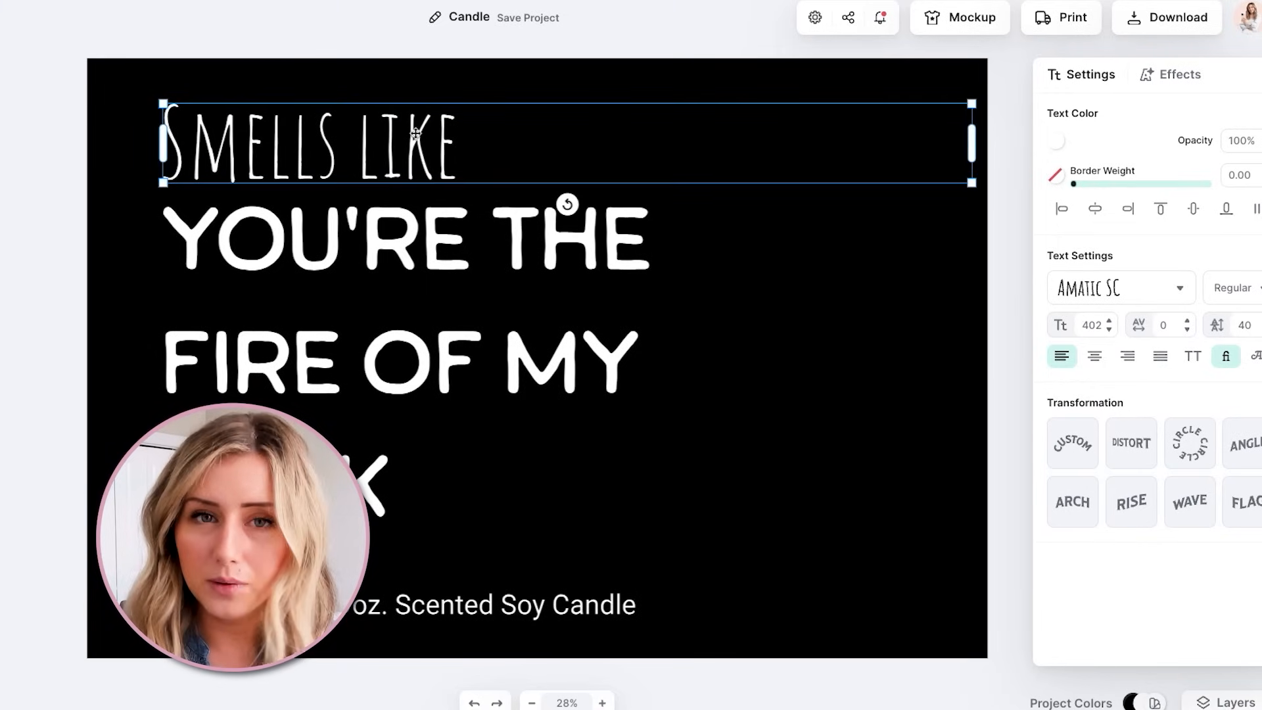
- Enlarge "You're the fire of my wick" to font size 449 and tighten its line height to -14
click(397, 237)
double_click(397, 238)
click(772, 278)
mouse_move(783, 278)
mouse_down()
mouse_move(662, 276)
mouse_move(963, 275)
mouse_move(795, 271)
mouse_up()
drag(794, 205, 932, 138)
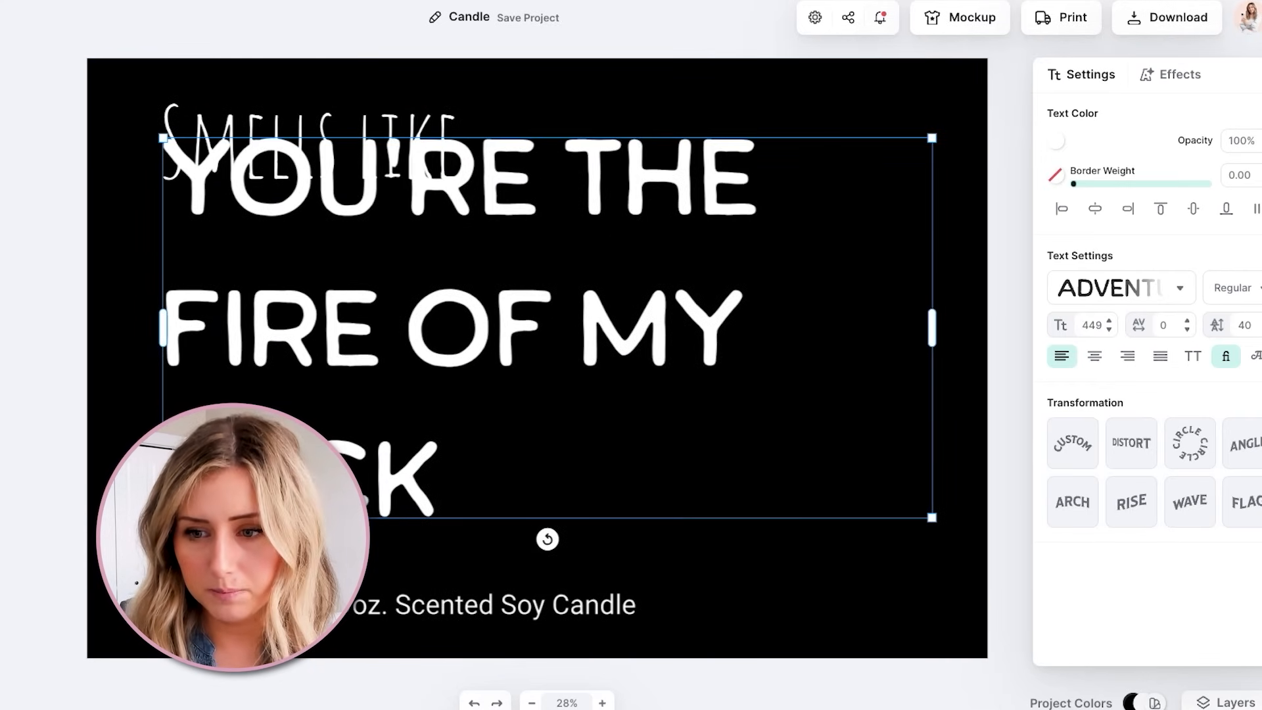
double_click(1258, 332)
text(-16)
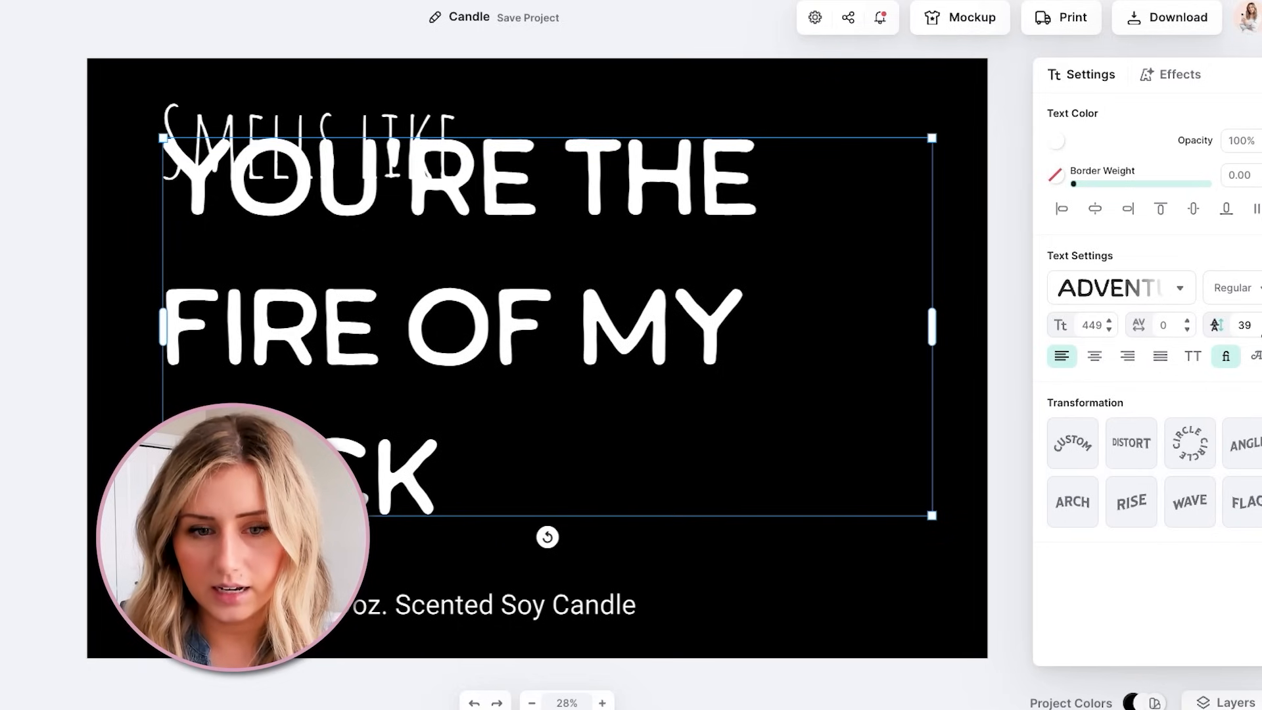
key(BackSpace)
text(2)
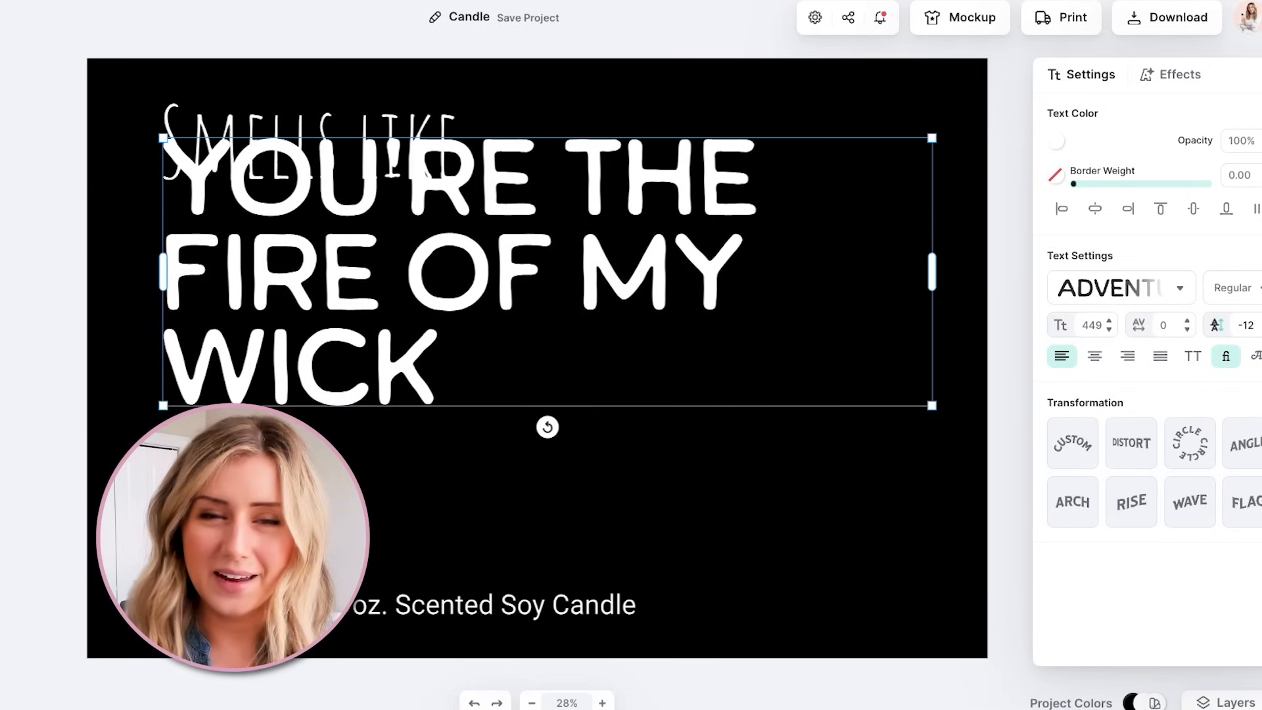
key(BackSpace)
text(4)
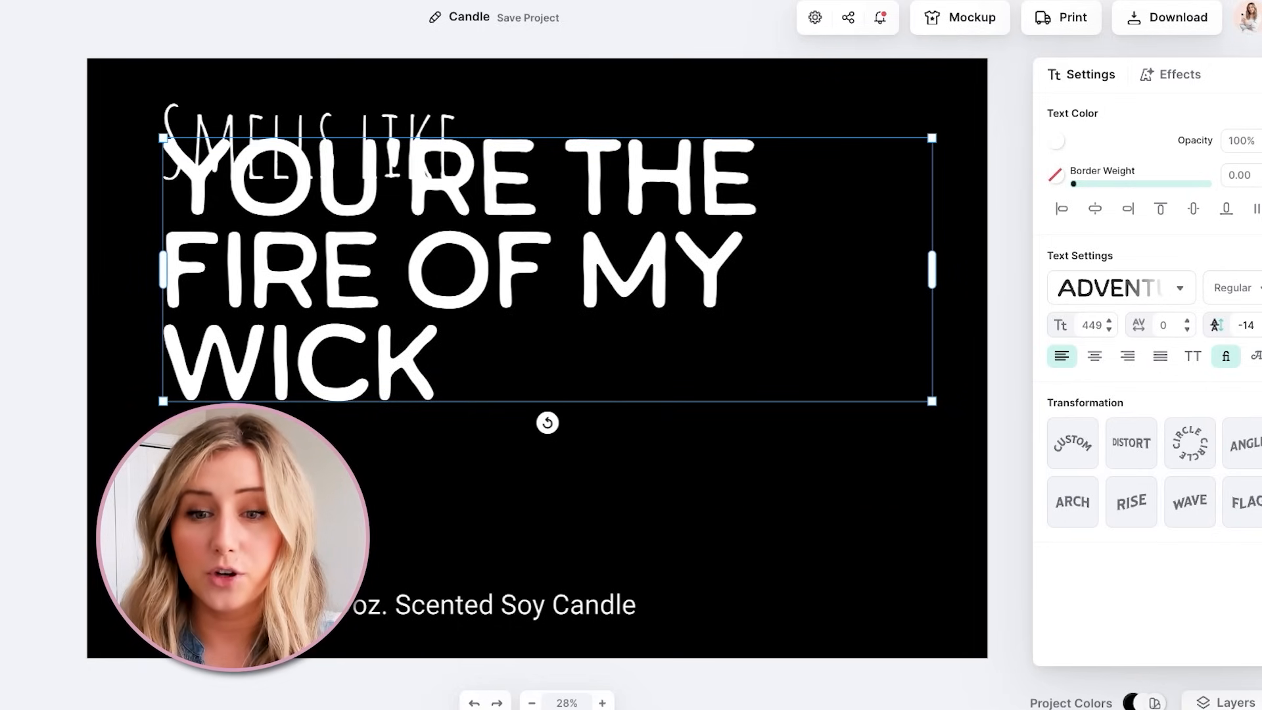
- Enlarge the main phrase to font size 515 and narrow its text box so the words wrap onto four lines
drag(936, 148, 1035, 207)
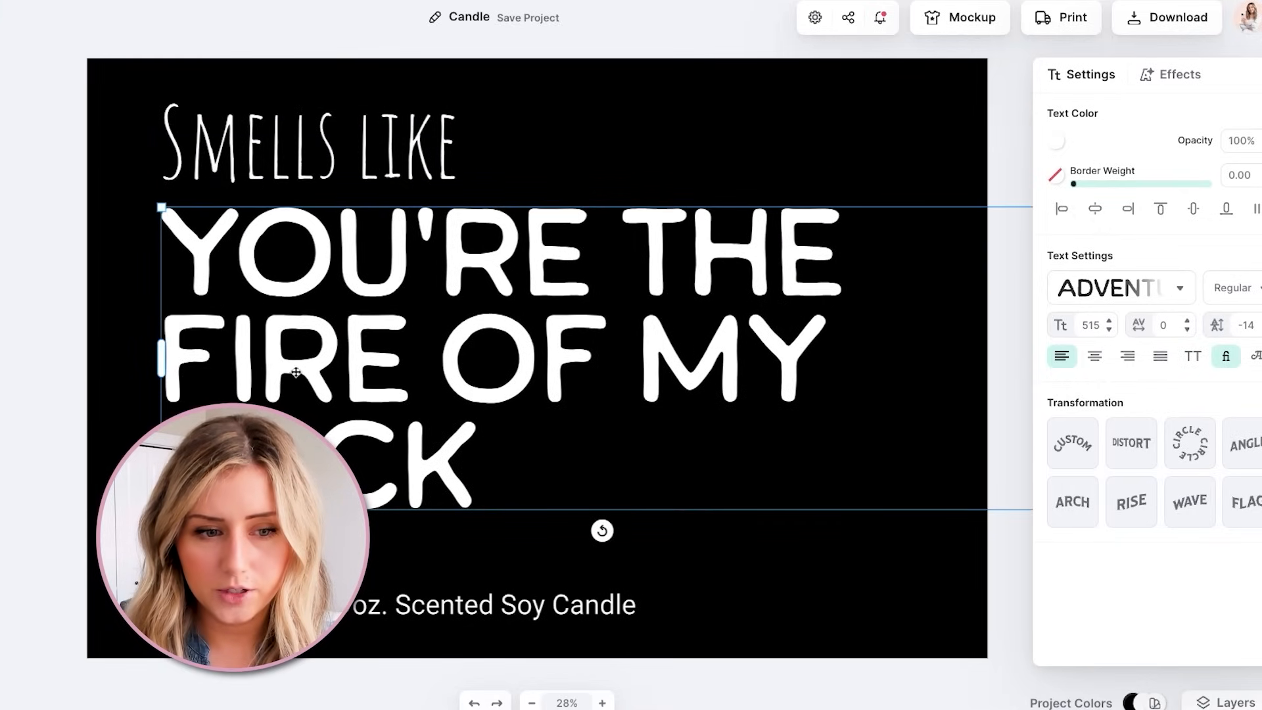
drag(159, 366, 392, 366)
mouse_move(636, 317)
mouse_down()
mouse_move(526, 319)
mouse_move(412, 300)
mouse_move(423, 297)
mouse_up()
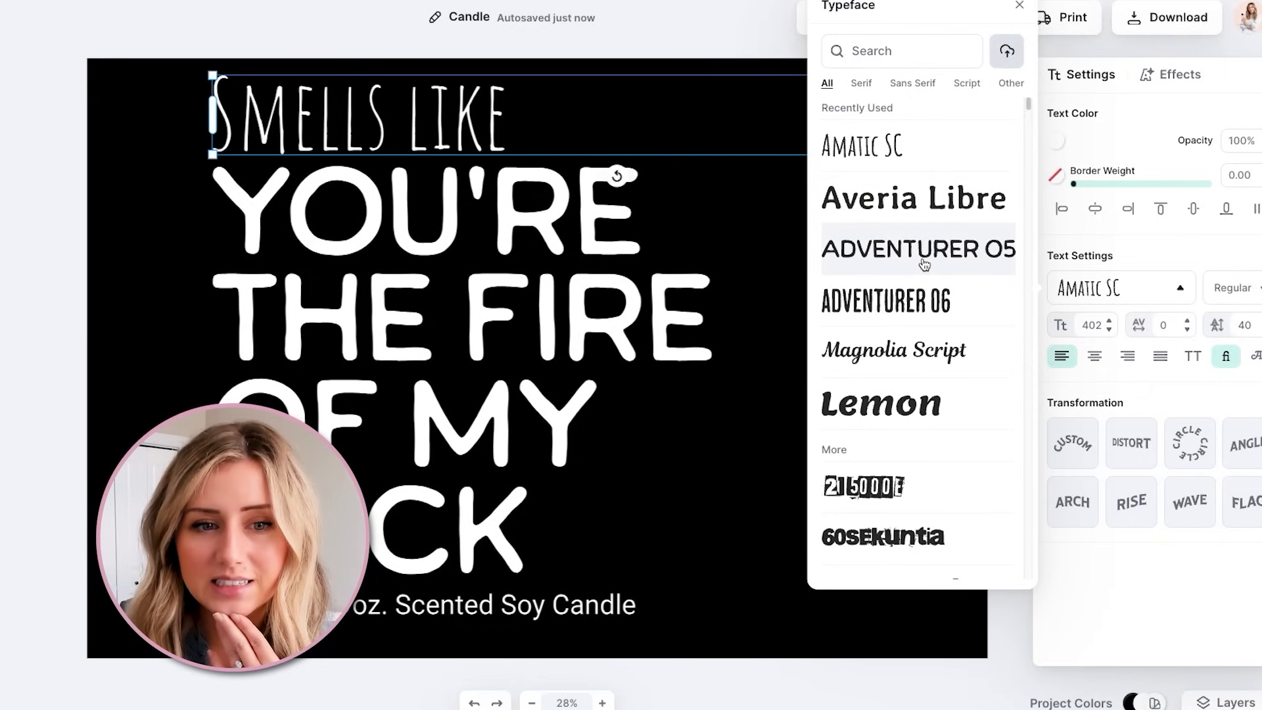
- Change the typeface of "Smells like" to Adventurer 06 and add "..." to the end of the text
click(924, 263)
click(917, 301)
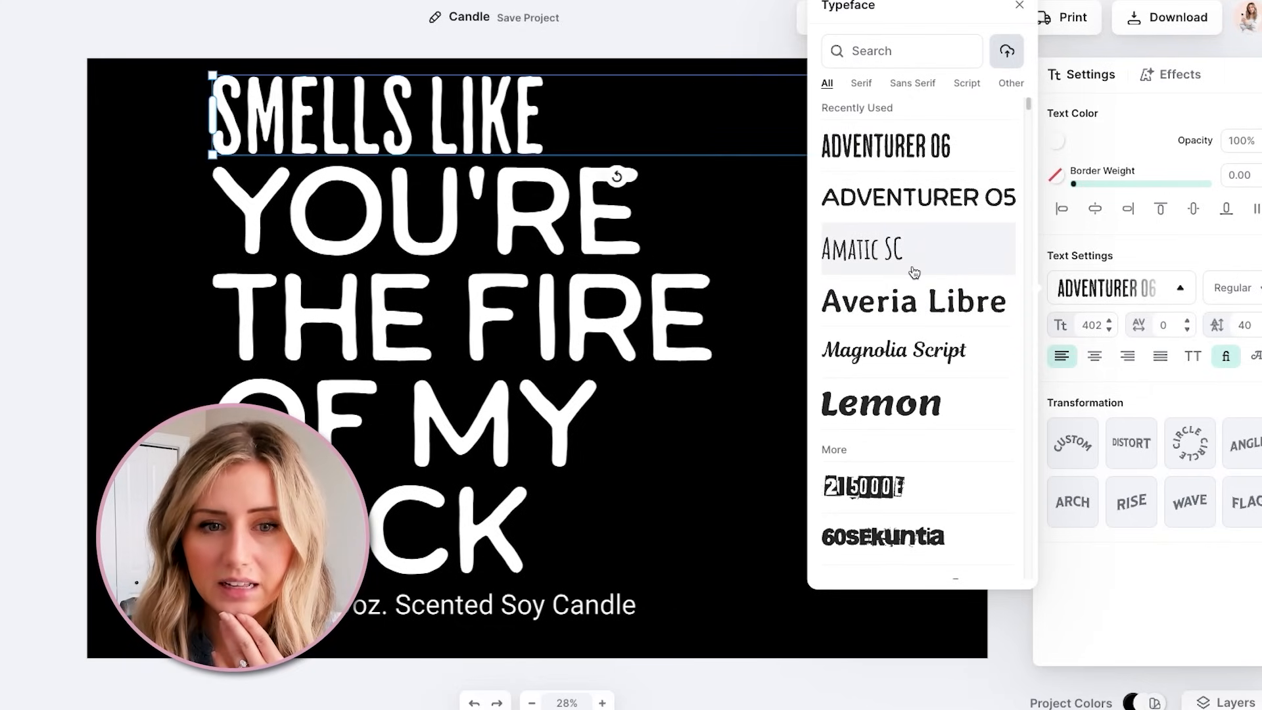
click(546, 131)
click(546, 130)
text(...)
key(Escape)
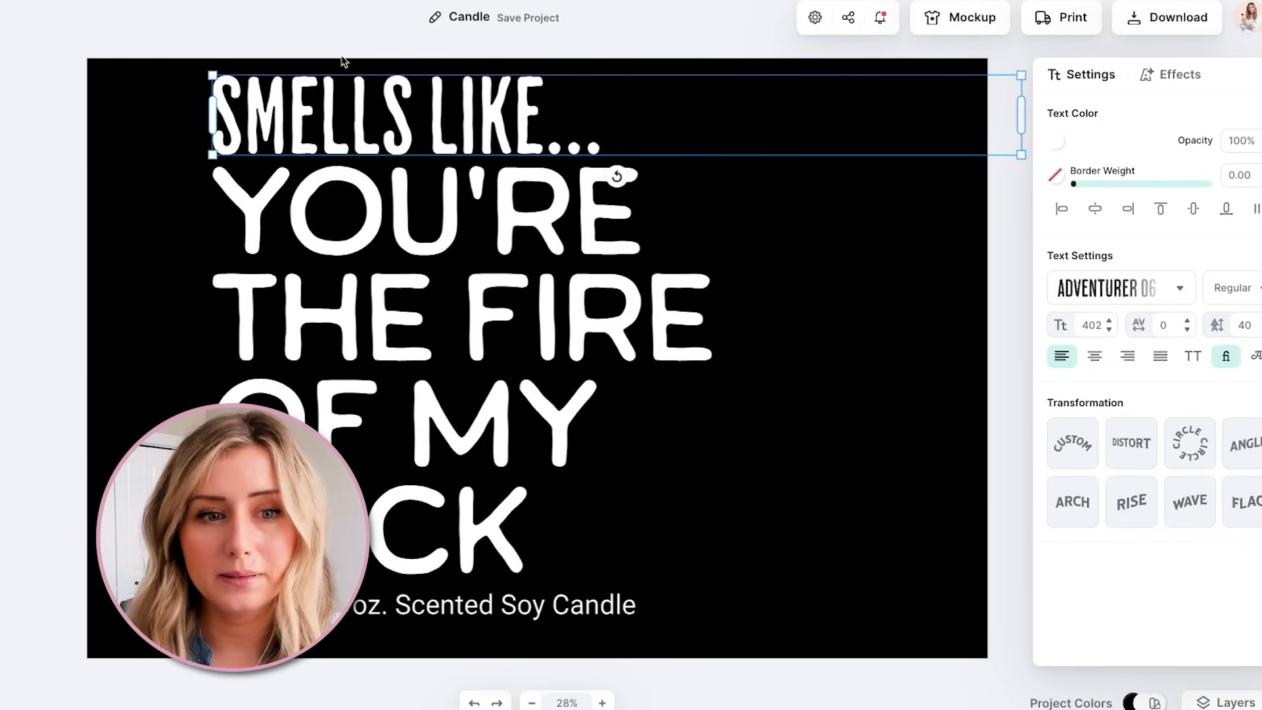
- Shrink "Smells like..." to font size 360 and align its left edge with the main phrase
drag(211, 72, 296, 80)
drag(367, 127, 284, 127)
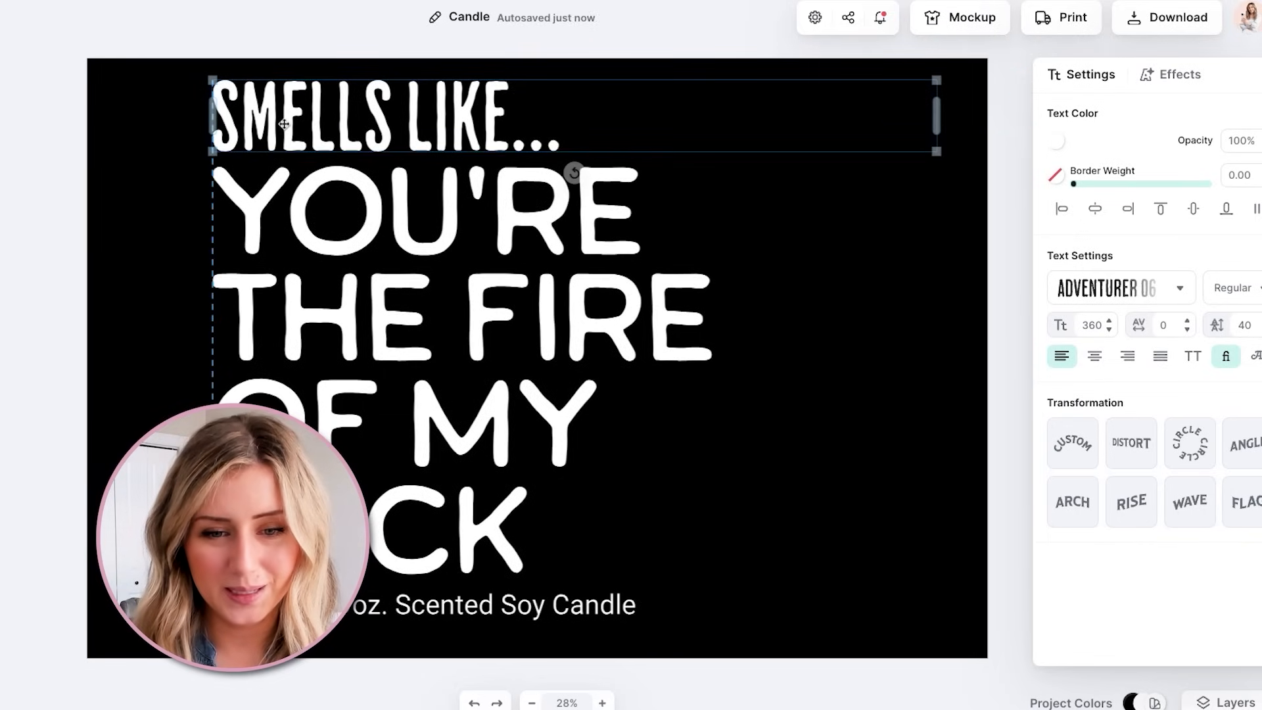
- Align all three text boxes on their horizontal centres, and line up "Smells like..." with the main phrase's left edge
click(835, 565)
key(ctrl+a)
click(1096, 176)
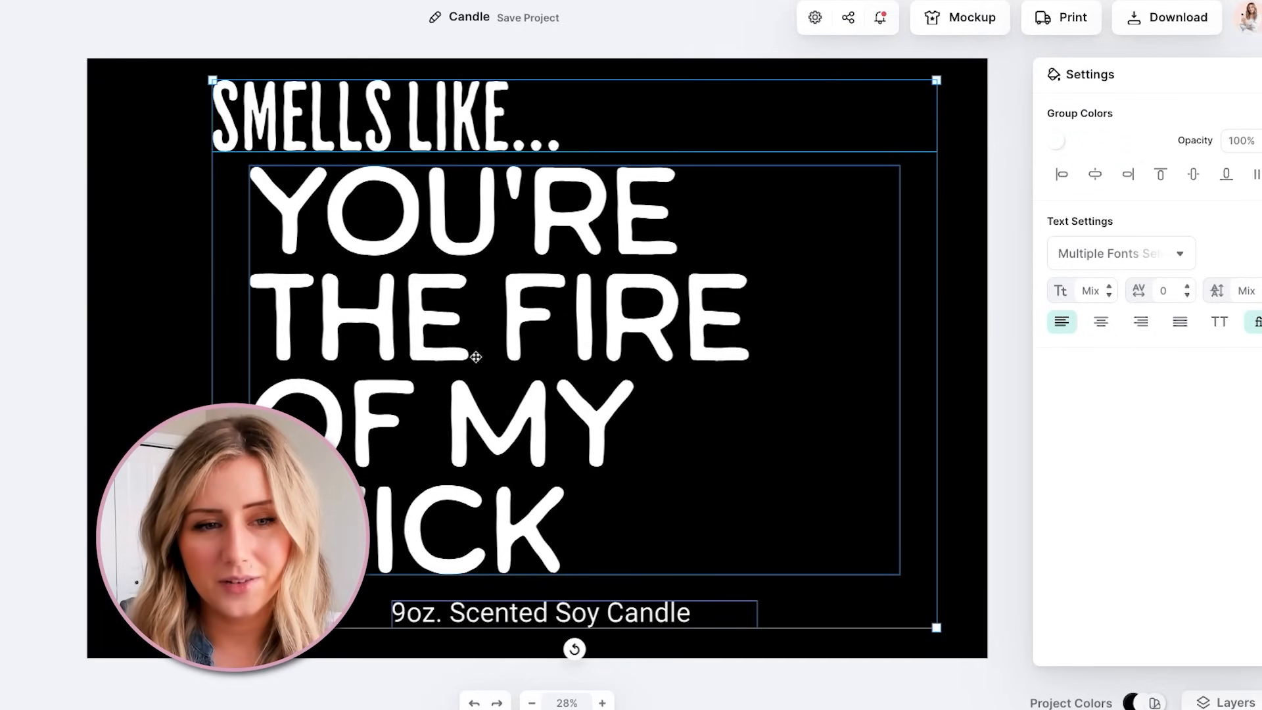
click(179, 251)
drag(301, 128, 331, 124)
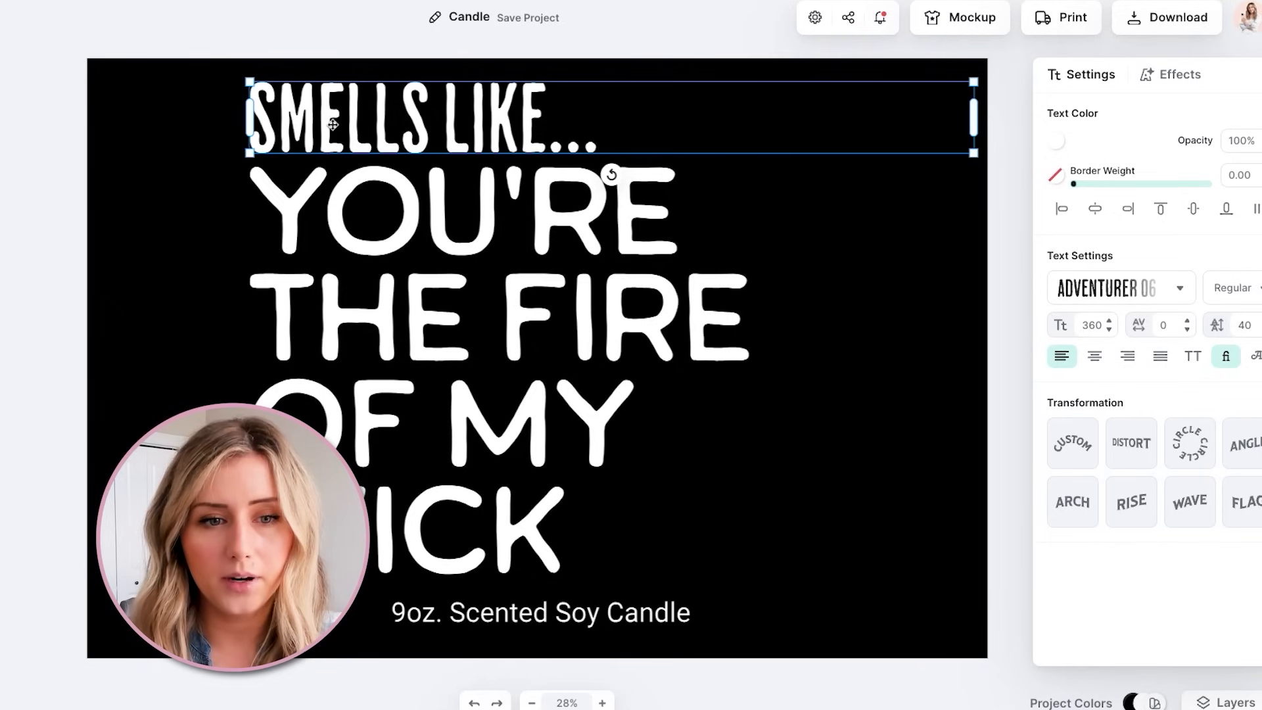
- Set the "9oz. Scented Soy Candle" line in Amatic SC with centred alignment and increase its font size
click(631, 612)
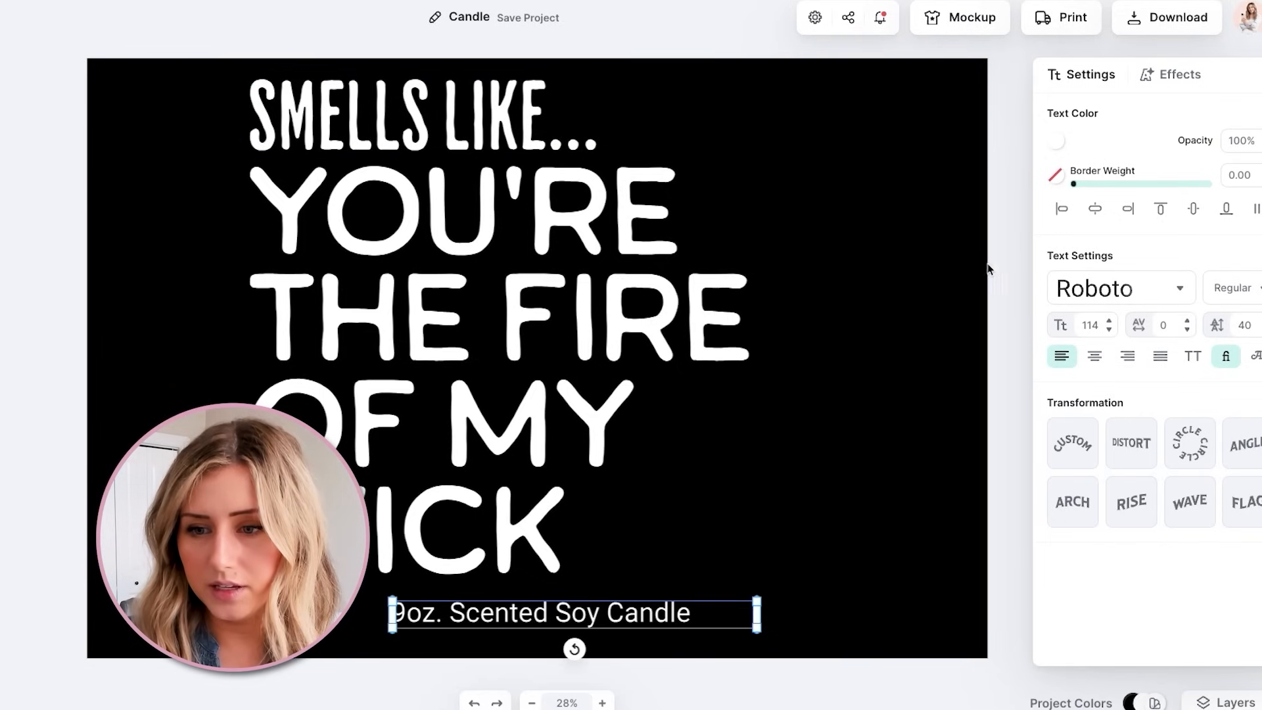
click(1063, 285)
click(929, 259)
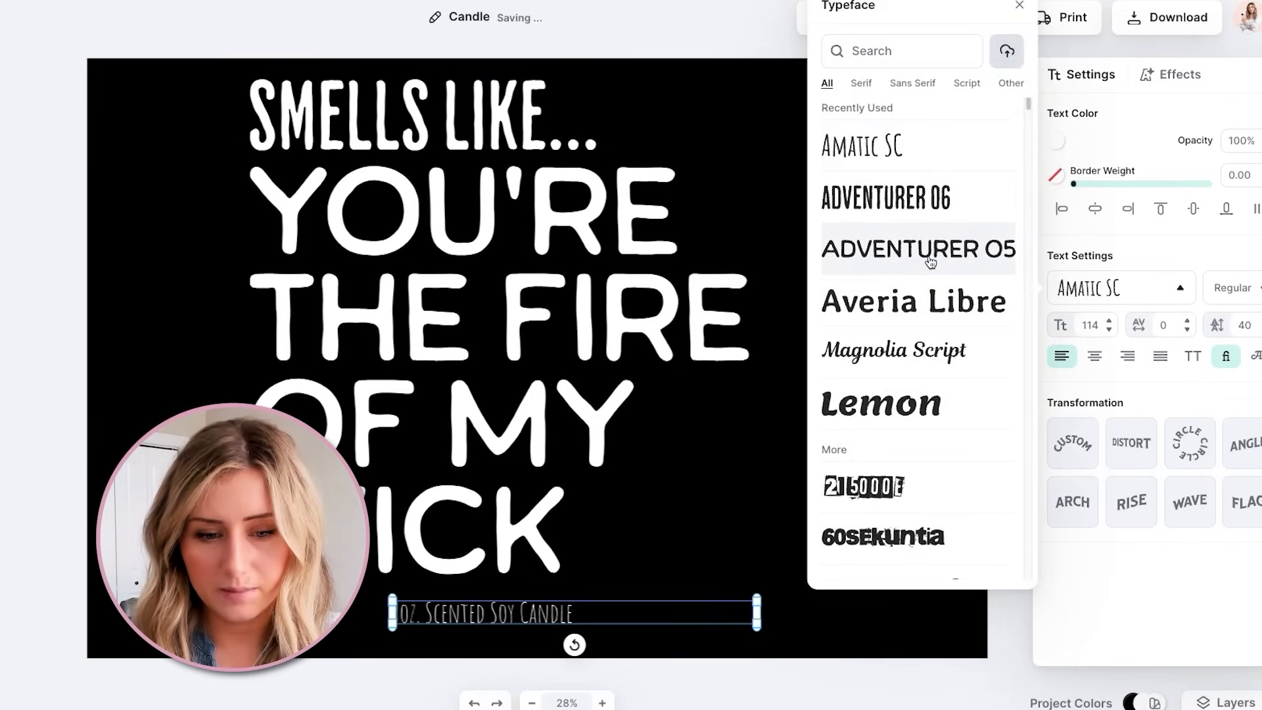
click(1095, 355)
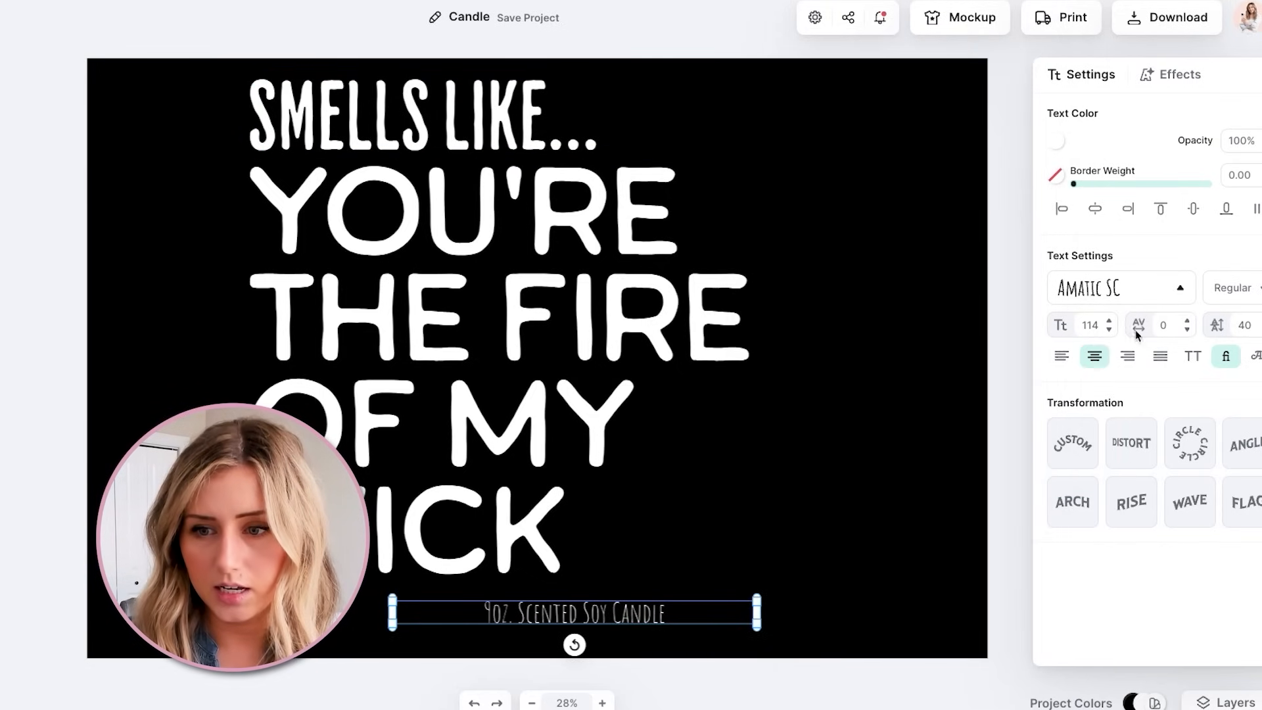
click(1108, 321)
click(1109, 321)
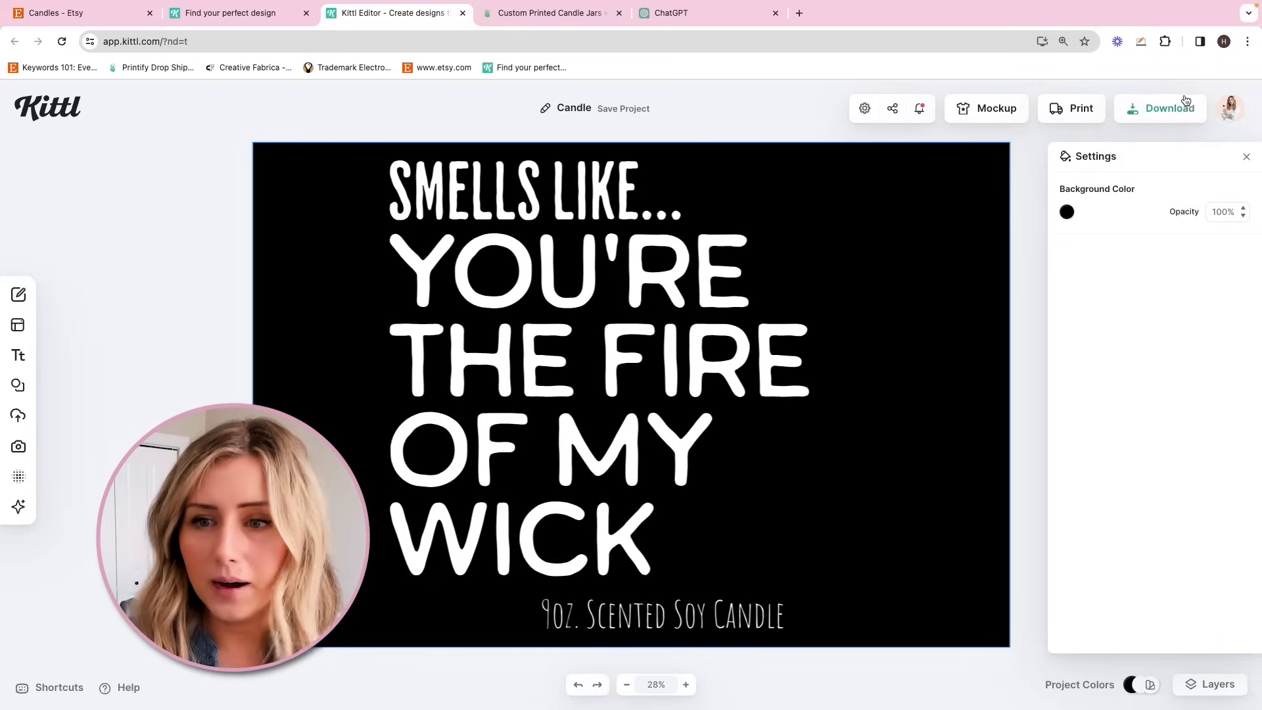
- Download the finished candle label design
click(1185, 106)
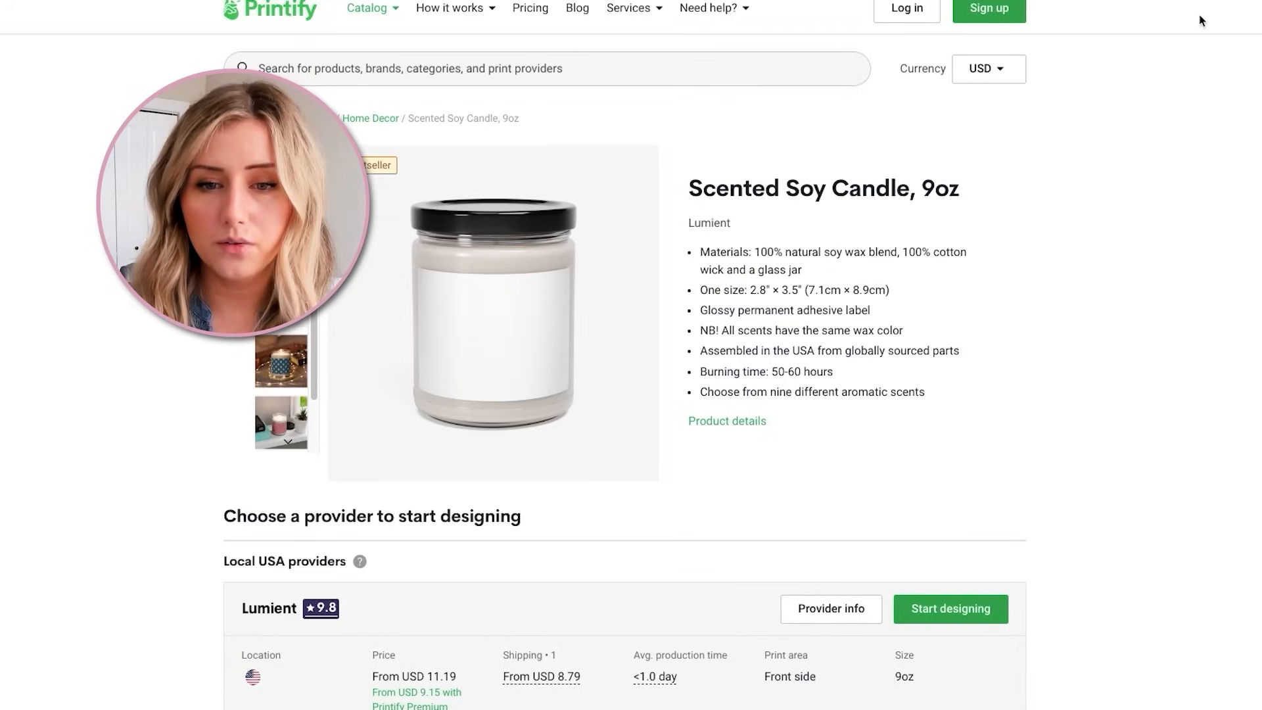
- Start designing Lumient's 9oz Scented Soy Candle, place Candle.png over the full label area, save the product and enlarge its mockup
click(946, 609)
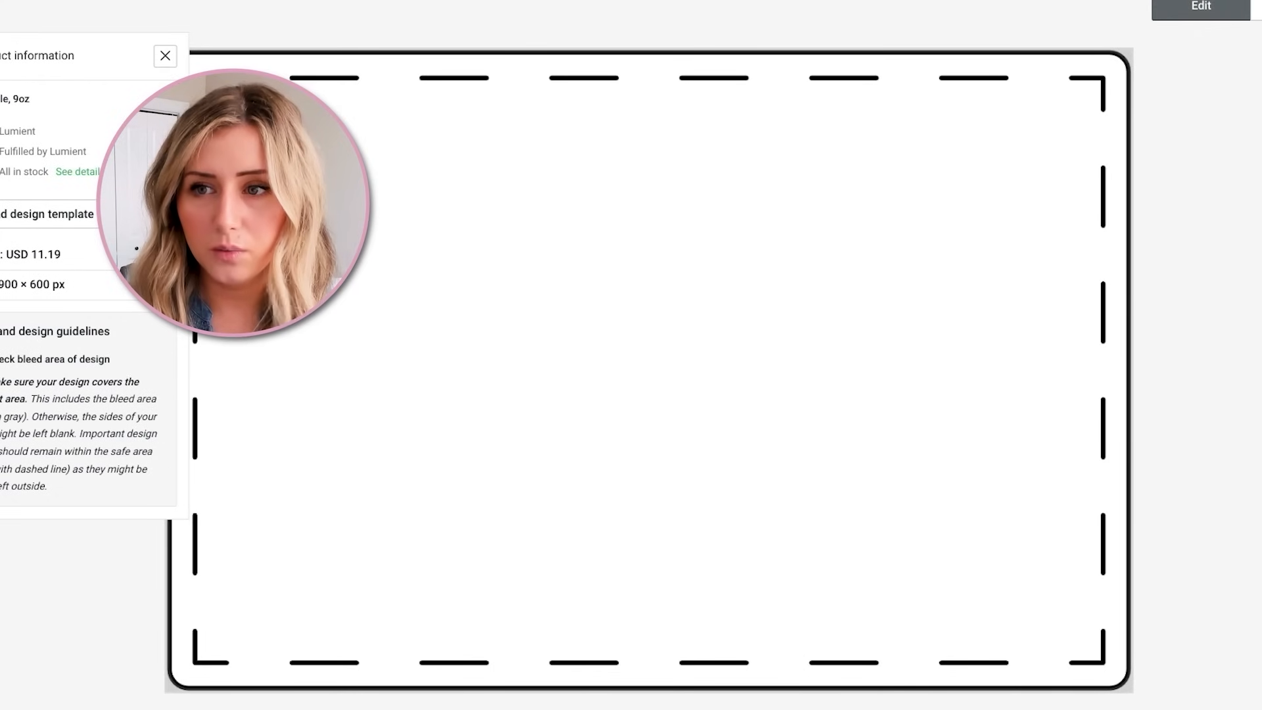
drag(1197, 29, 897, 165)
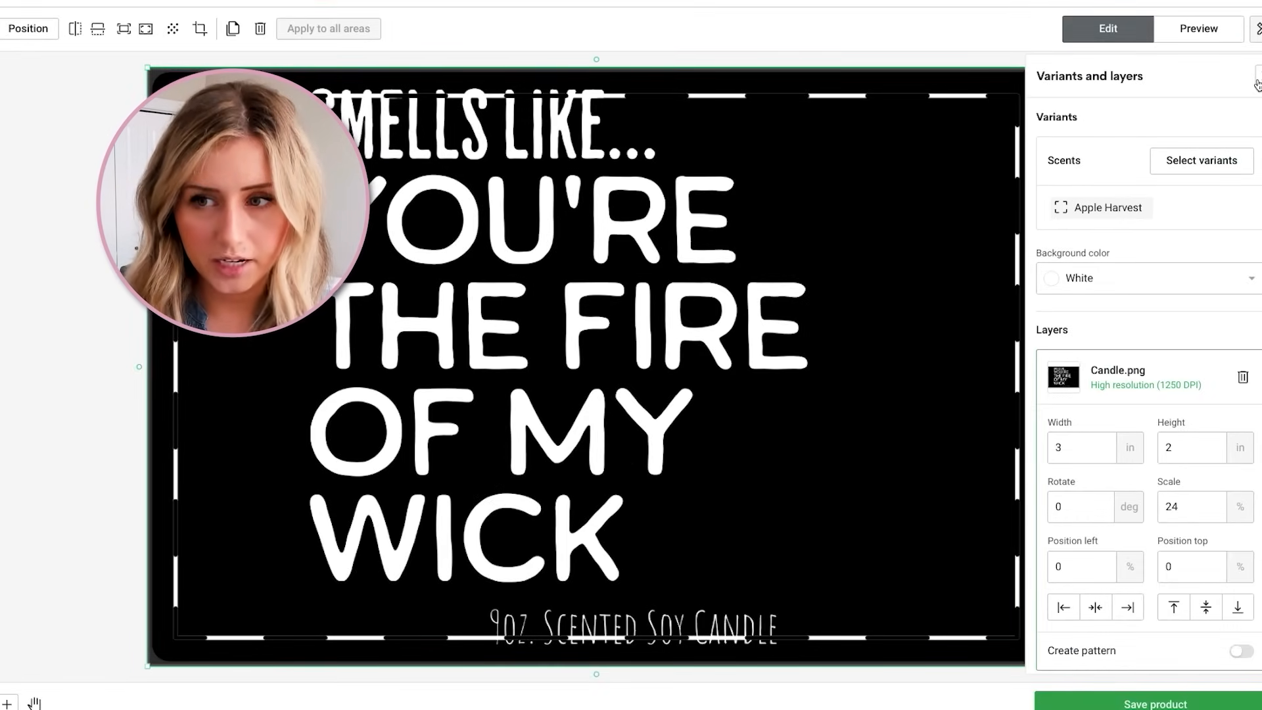
click(1258, 79)
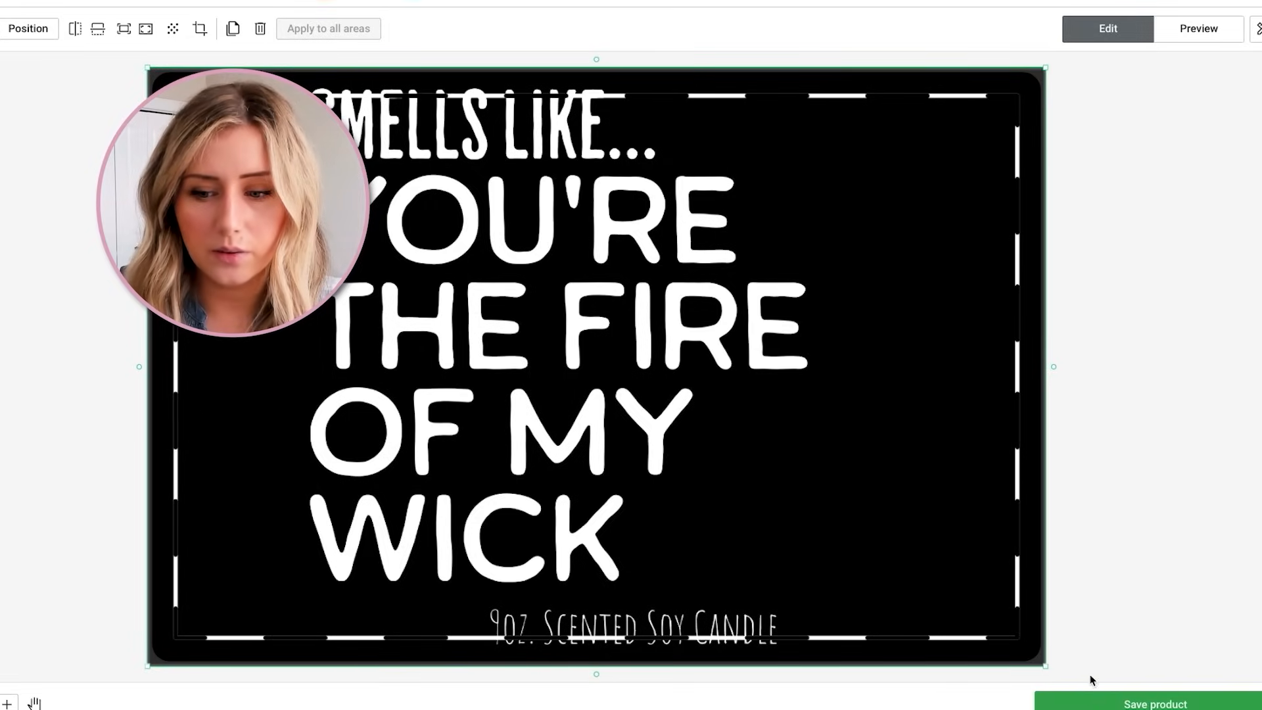
click(1095, 702)
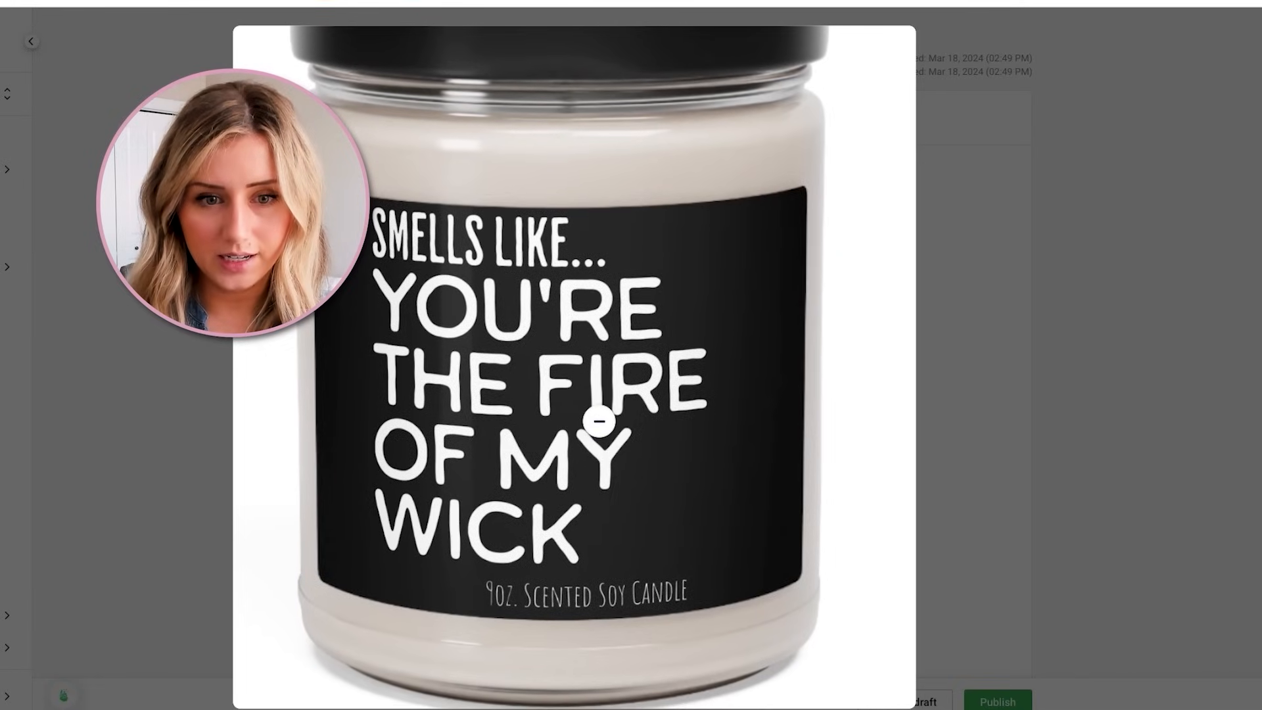
click(594, 366)
click(456, 294)
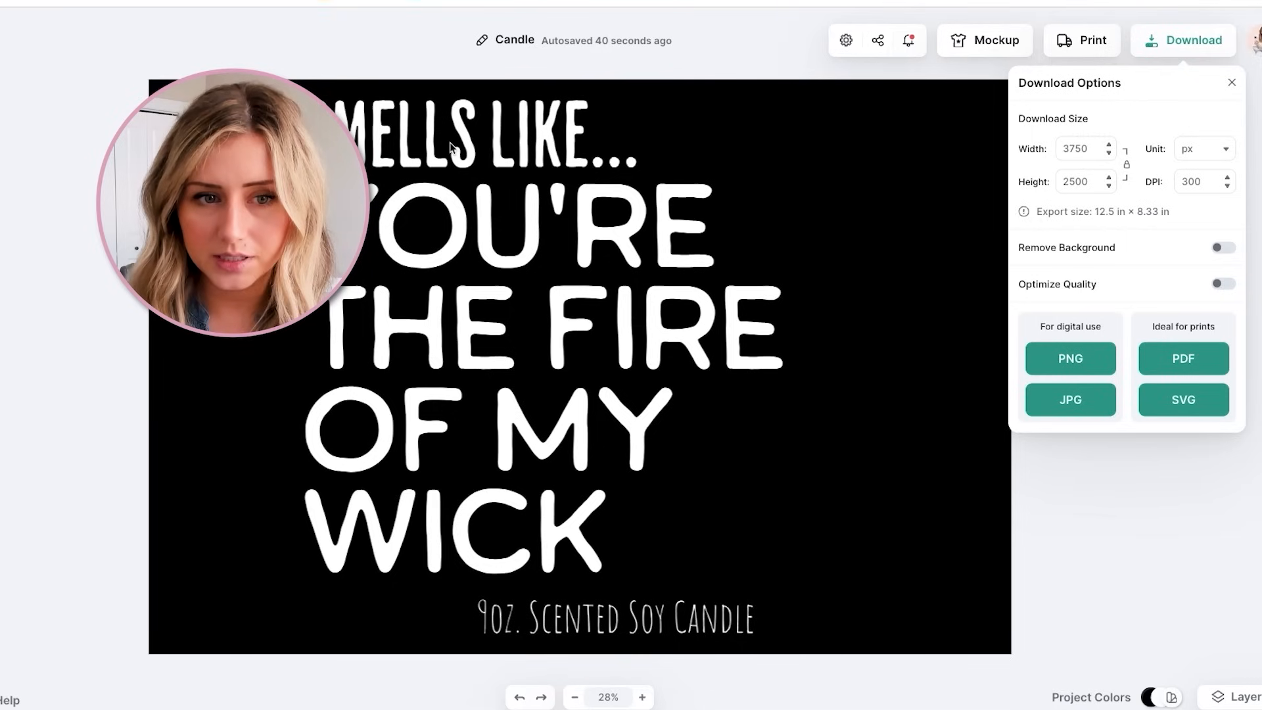
- Switch to the Kittl label design and reduce the "Smells like..." text to font size 274
click(451, 146)
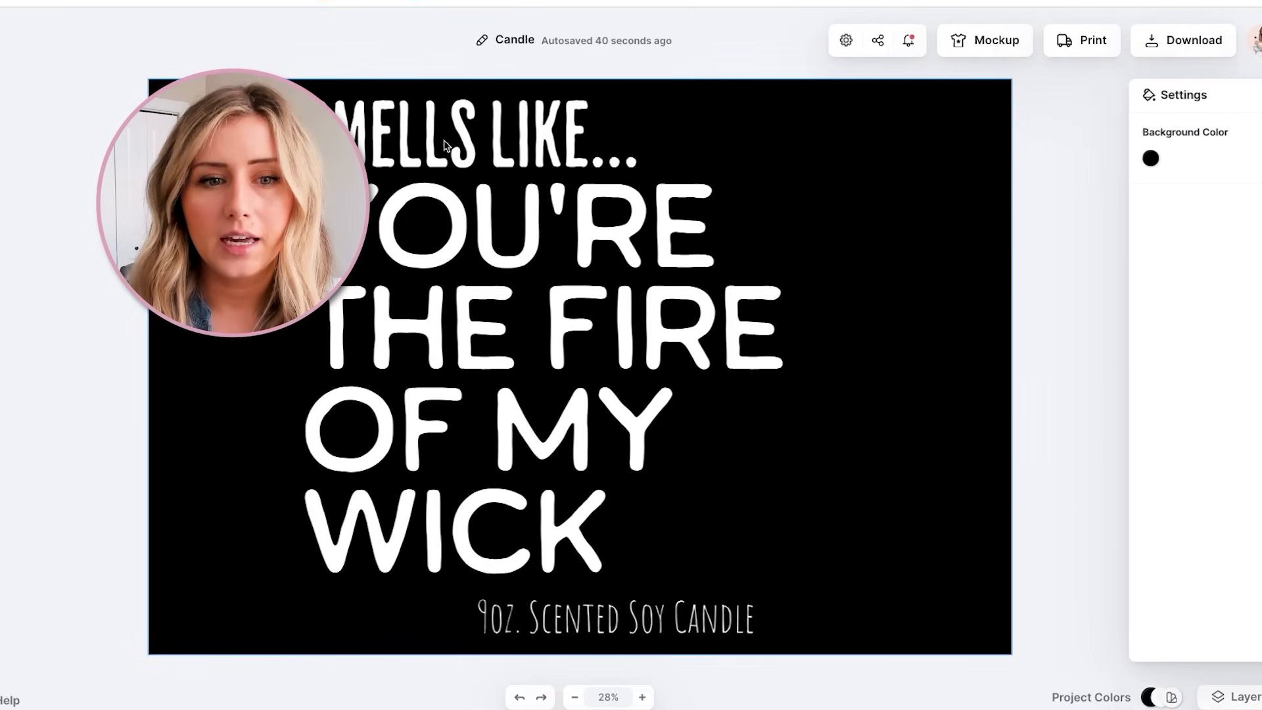
click(428, 125)
drag(1002, 102, 838, 118)
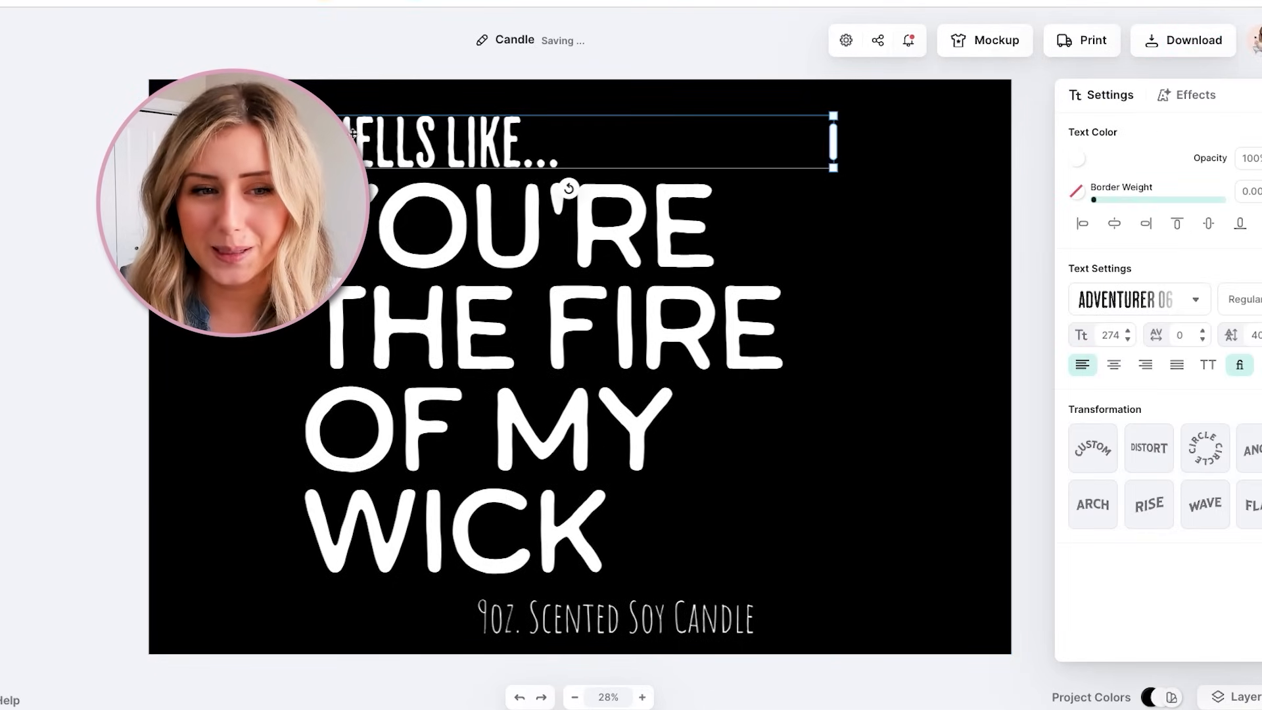
key(Escape)
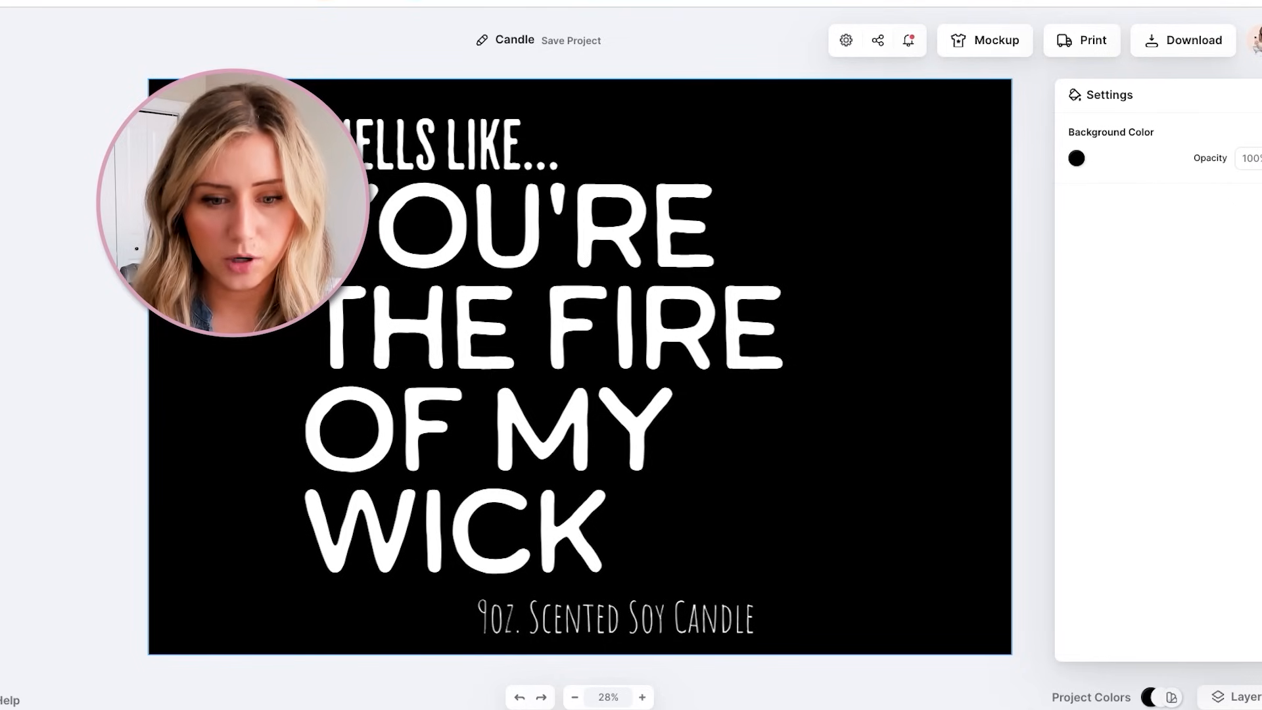
- Make the "9oz. Scented Soy Candle" line bold at font size 187 with letter spacing 76, and centre it horizontally on the label
click(744, 622)
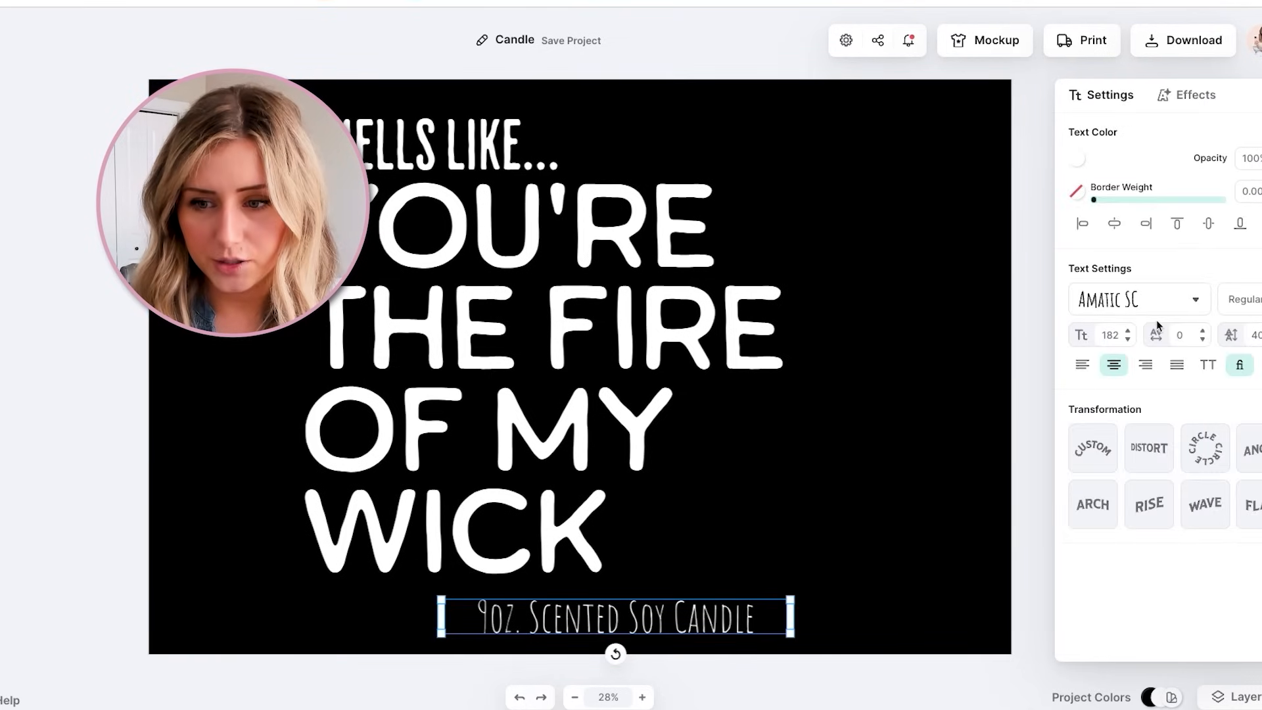
click(1255, 298)
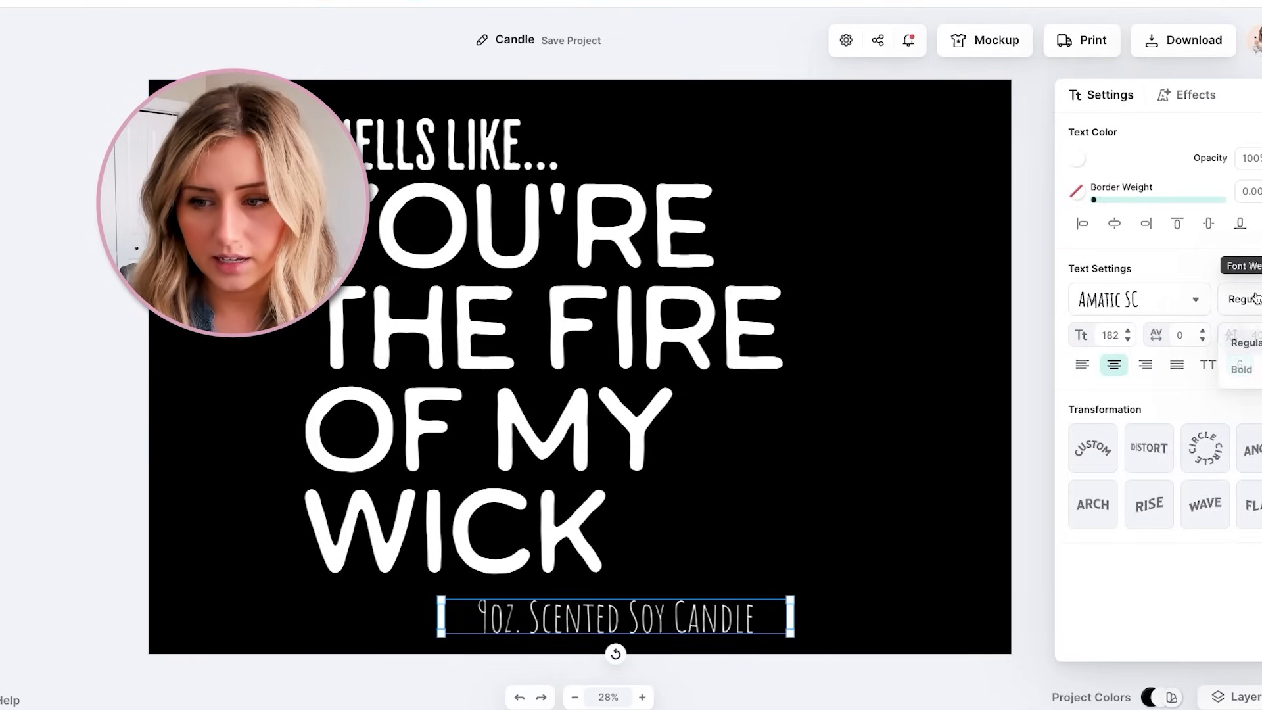
click(1240, 368)
click(1128, 331)
click(1128, 331)
click(1202, 332)
drag(790, 647, 758, 633)
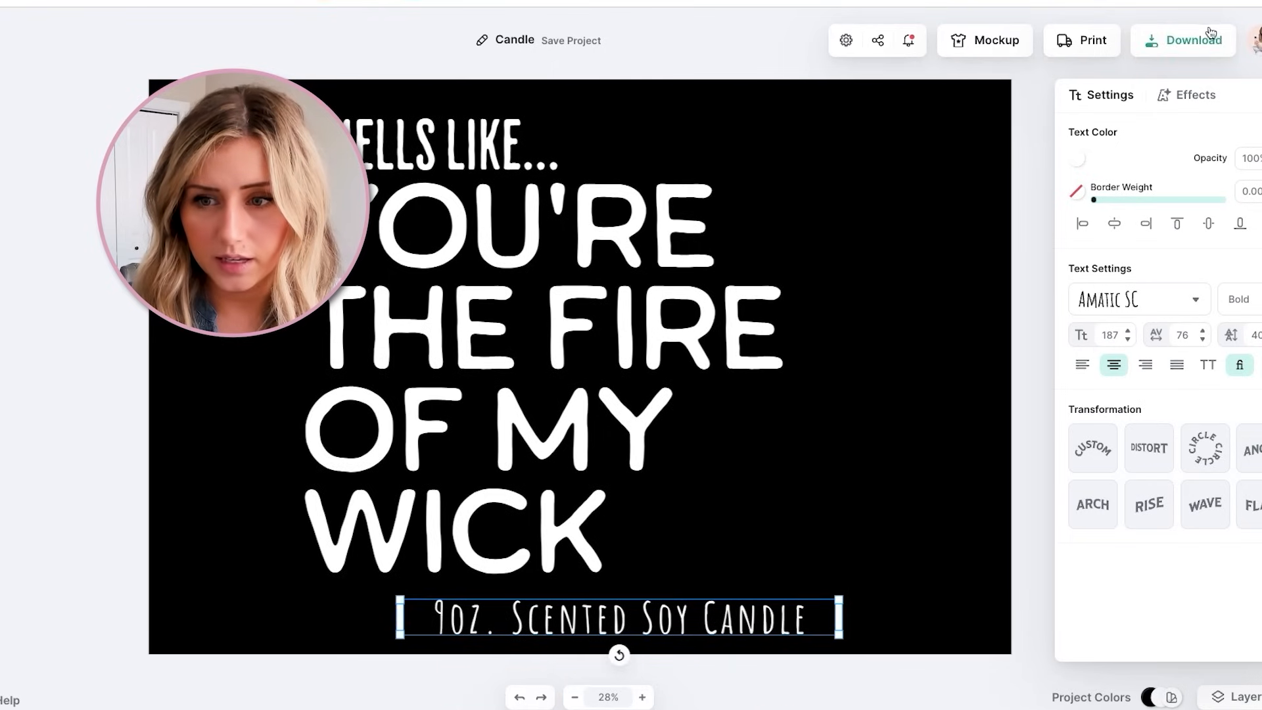
click(1114, 223)
click(802, 498)
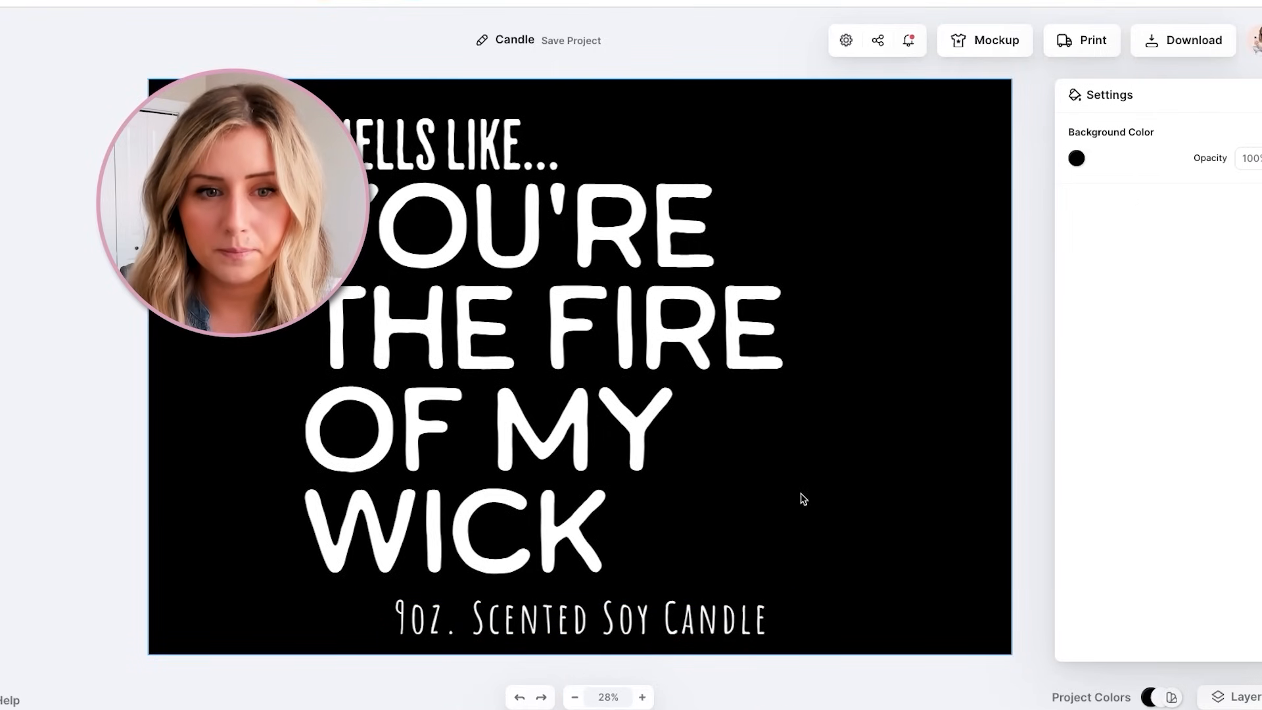
- Nudge the "9oz. Scented Soy Candle" line slightly upward and download the revised label as a PNG
click(595, 618)
drag(595, 618, 595, 613)
click(721, 547)
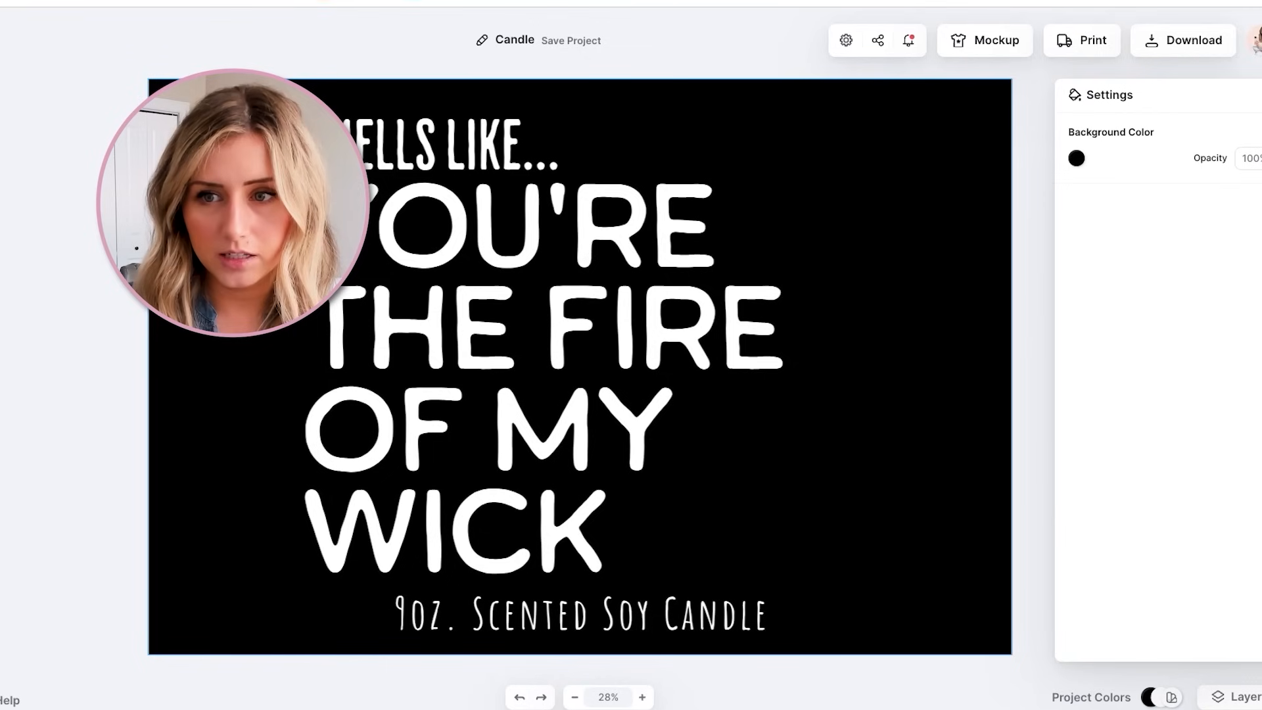
click(1183, 40)
click(1070, 358)
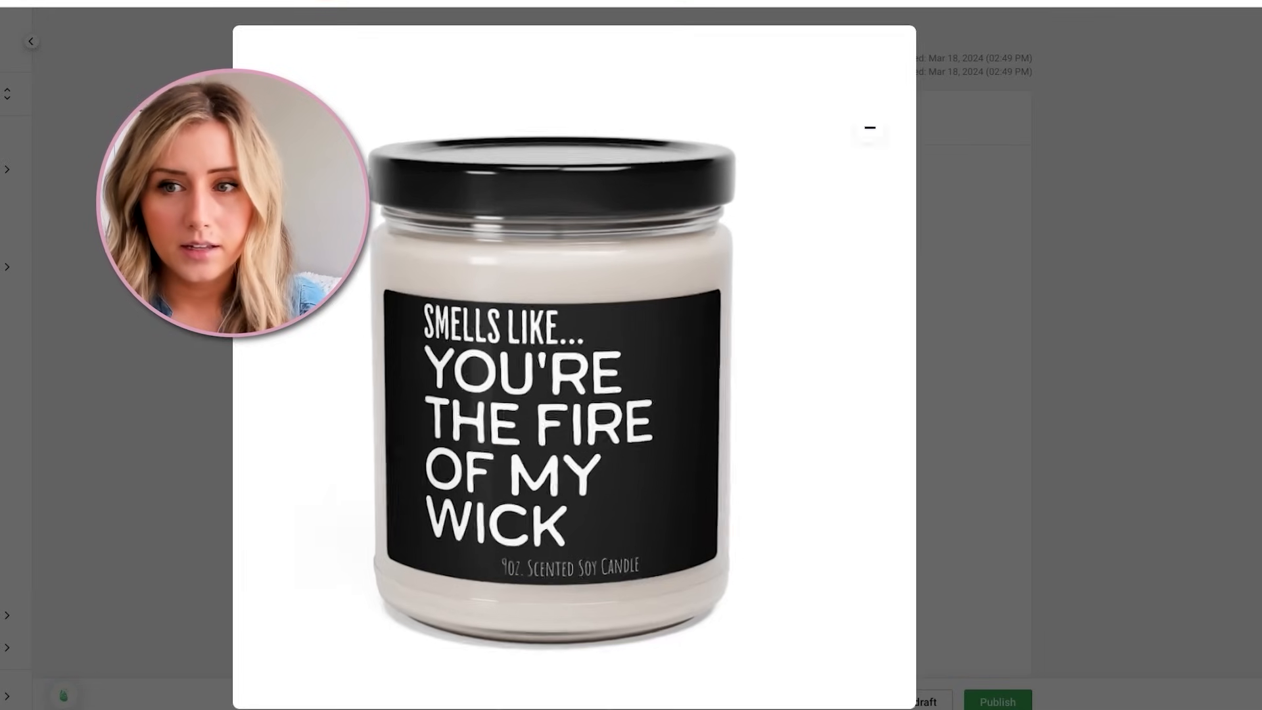
- Switch to the Printify candle product, replace its label artwork with Candle (1).png and save the product
click(1131, 192)
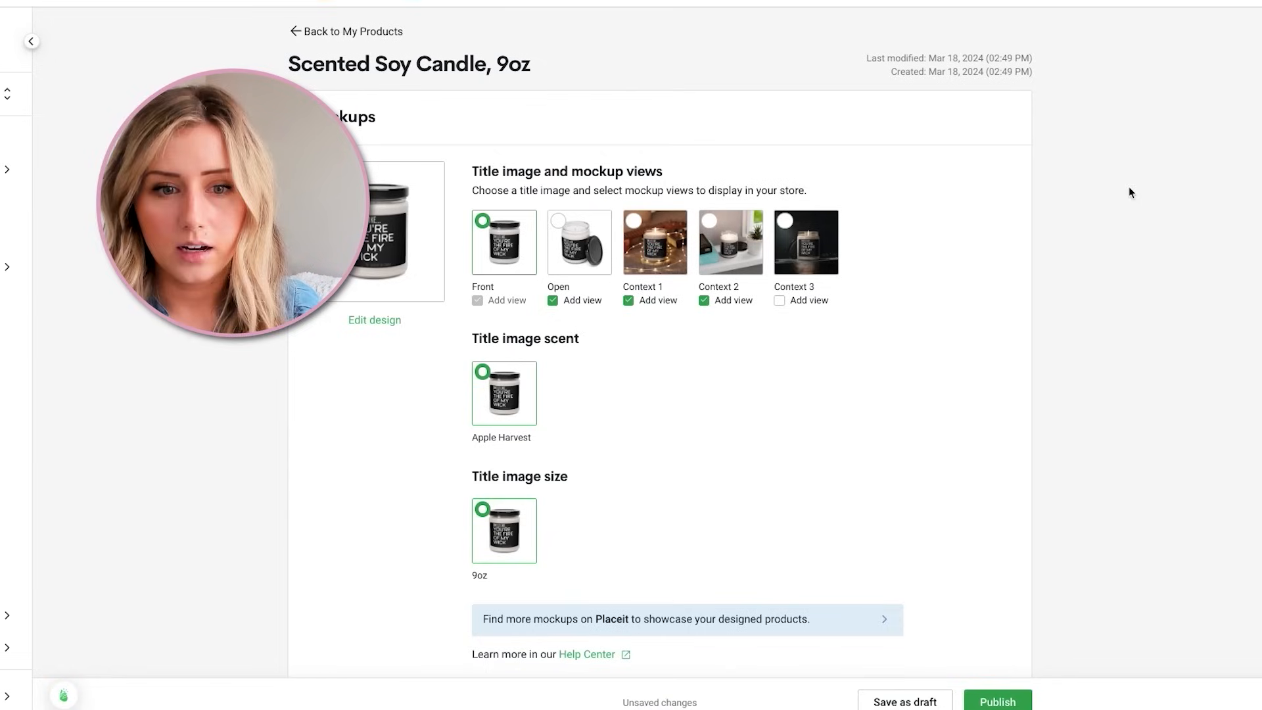
click(374, 320)
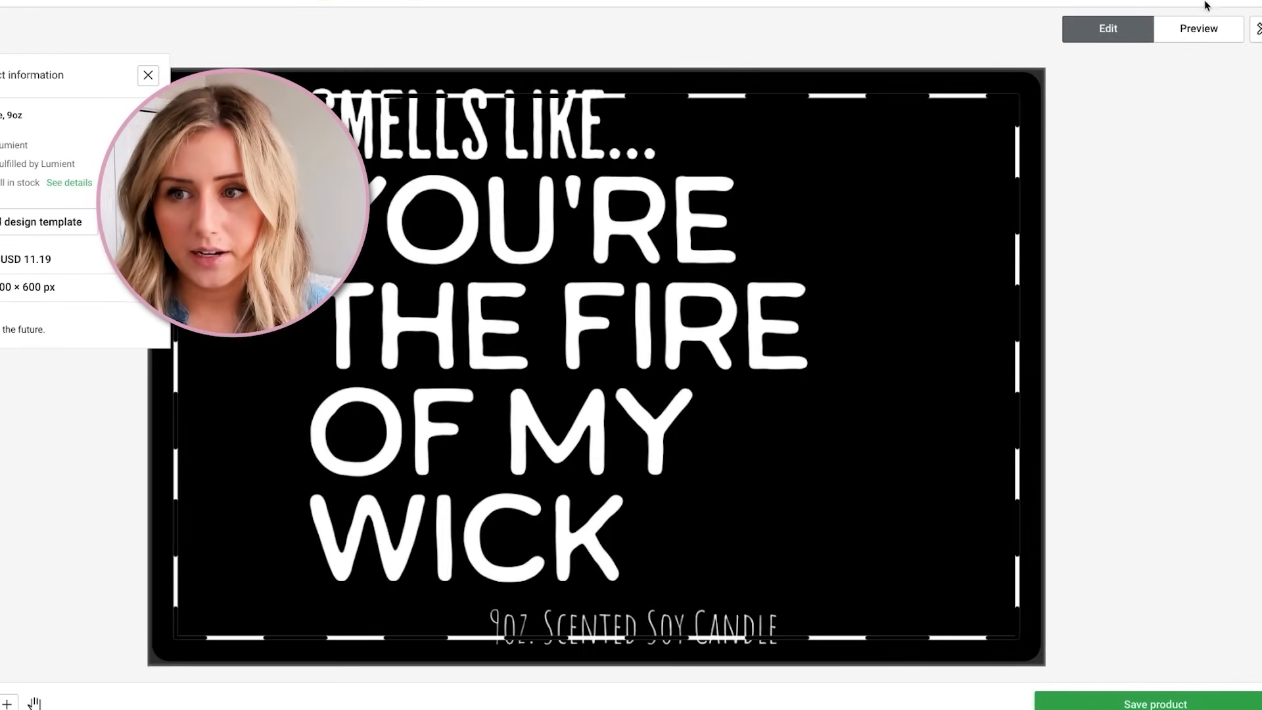
click(729, 215)
key(Delete)
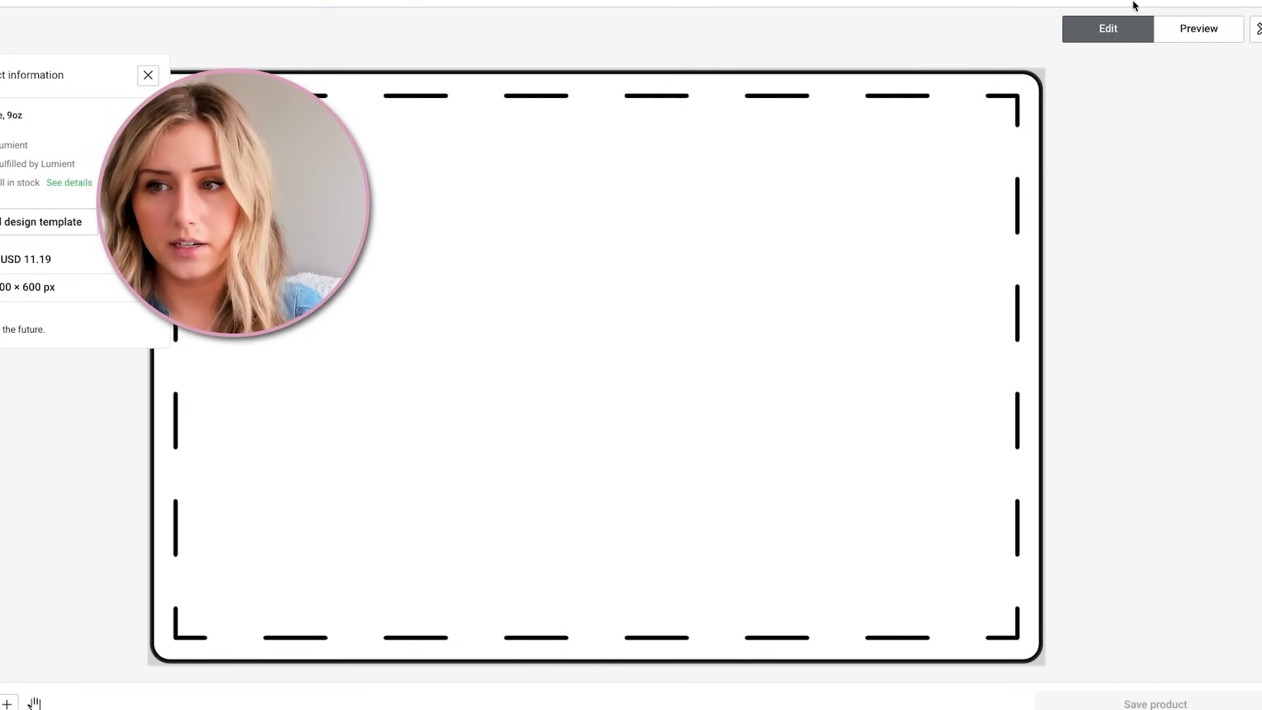
drag(1083, 33, 585, 163)
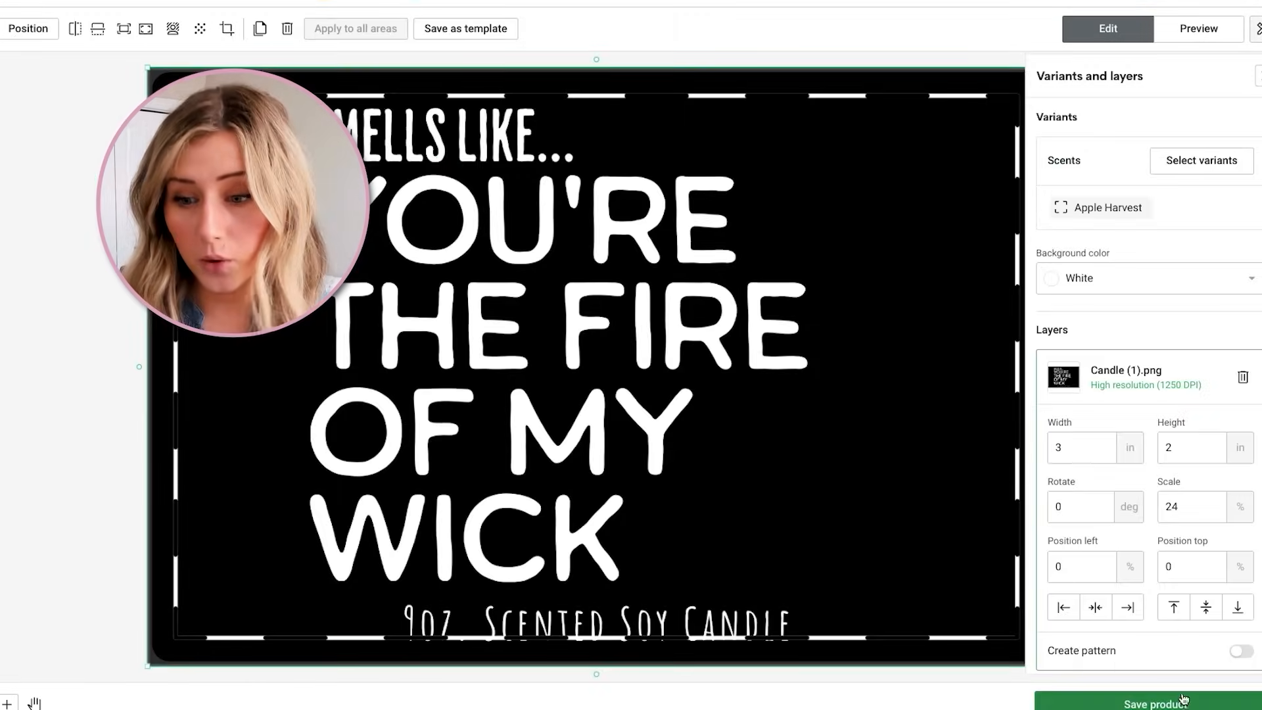
click(1182, 698)
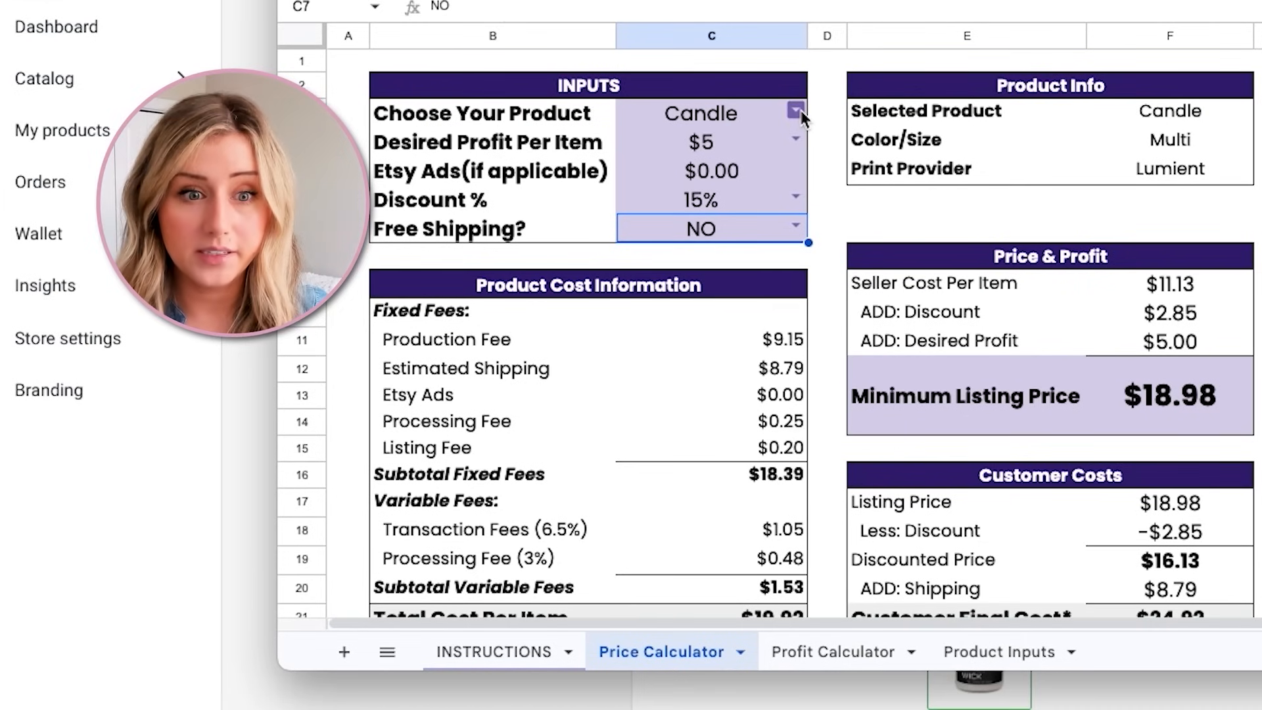
- Review the candle's profit, discount and minimum listing price in the Price Calculator, and set Desired Profit Per Item to $7
click(781, 148)
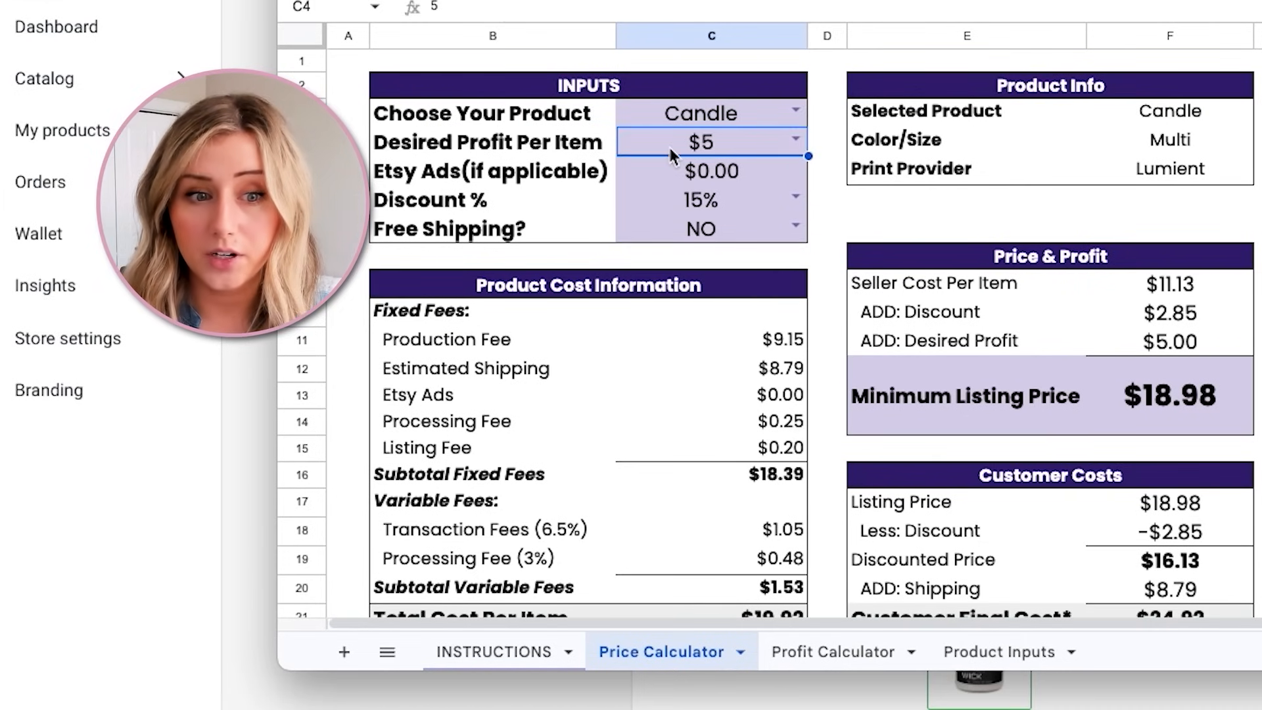
click(707, 202)
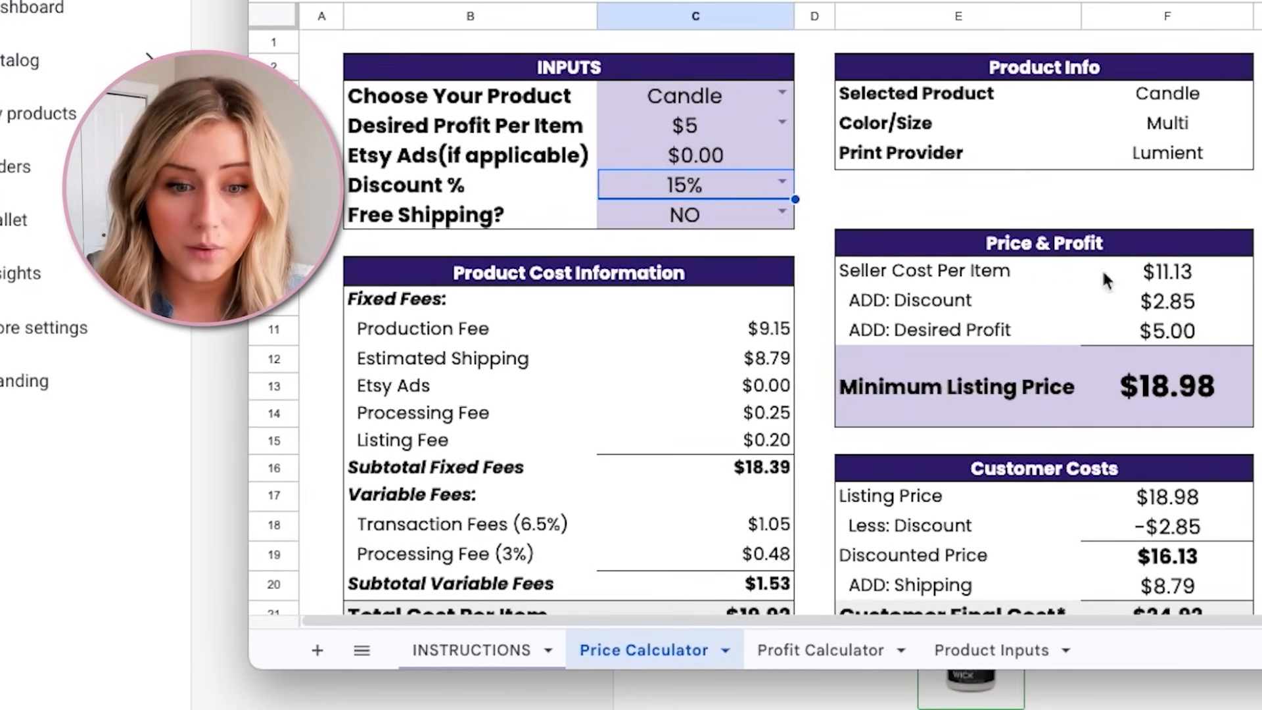
click(1182, 398)
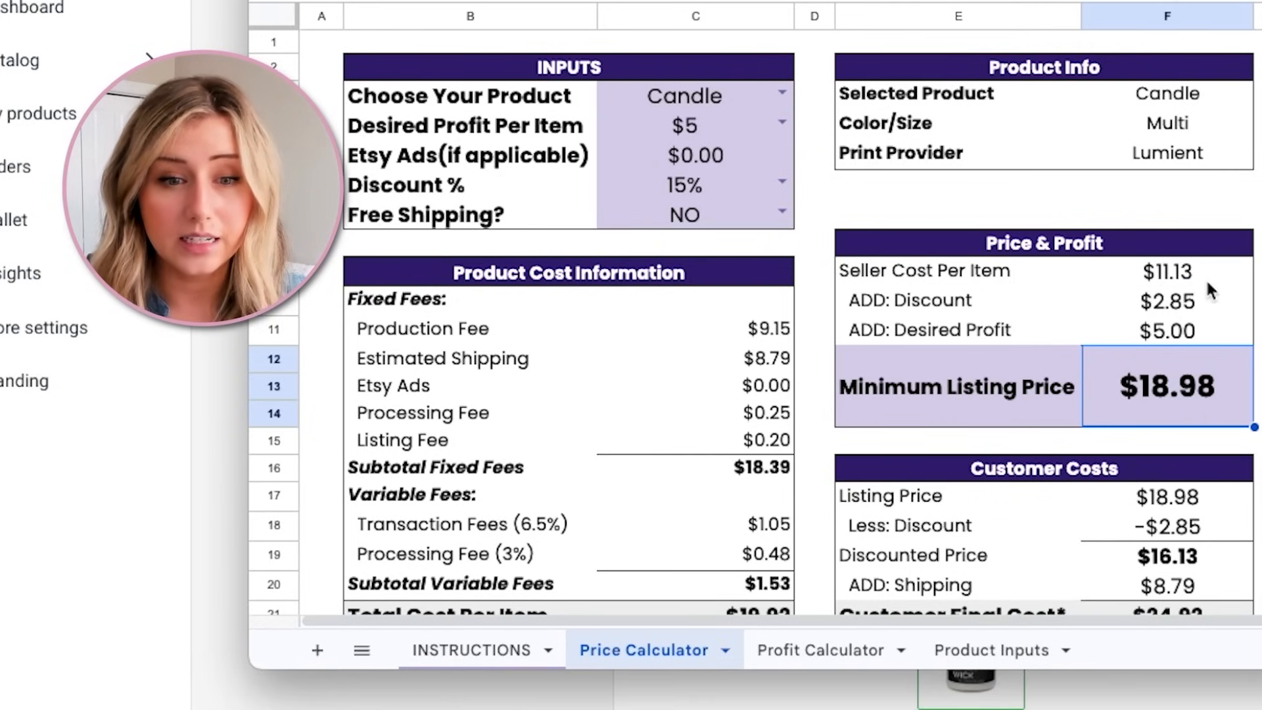
click(781, 123)
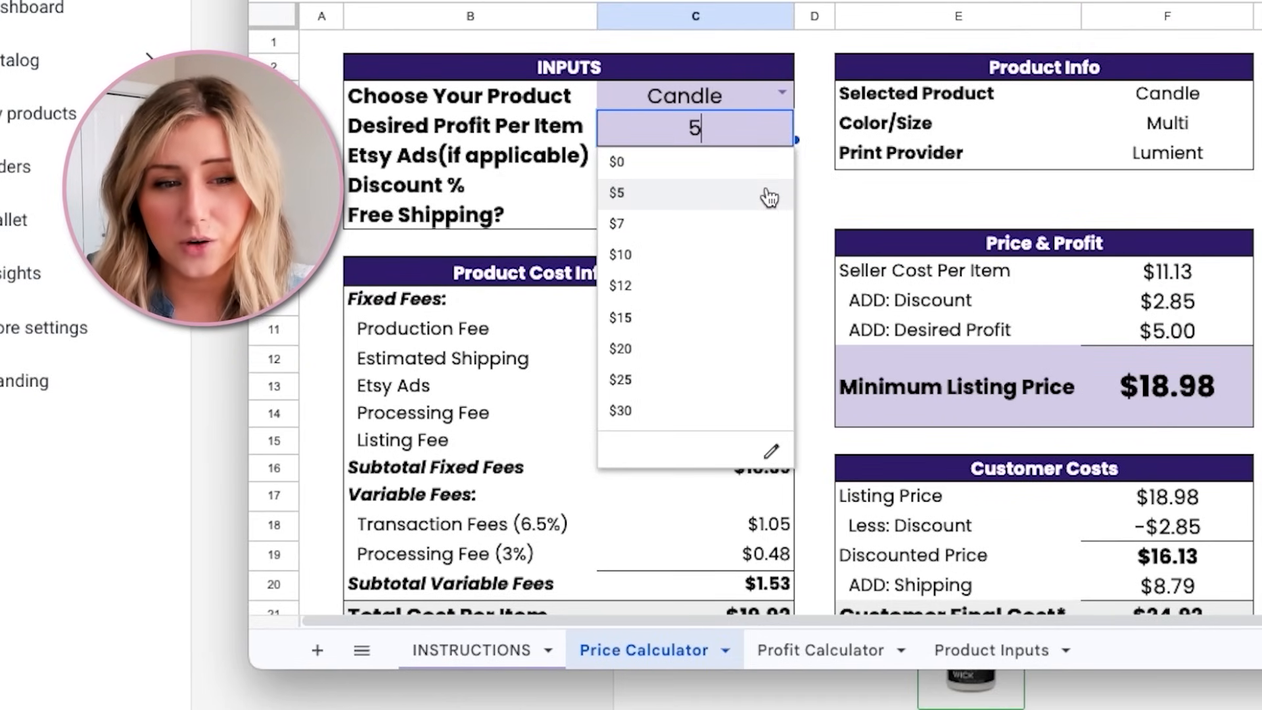
click(762, 224)
click(776, 158)
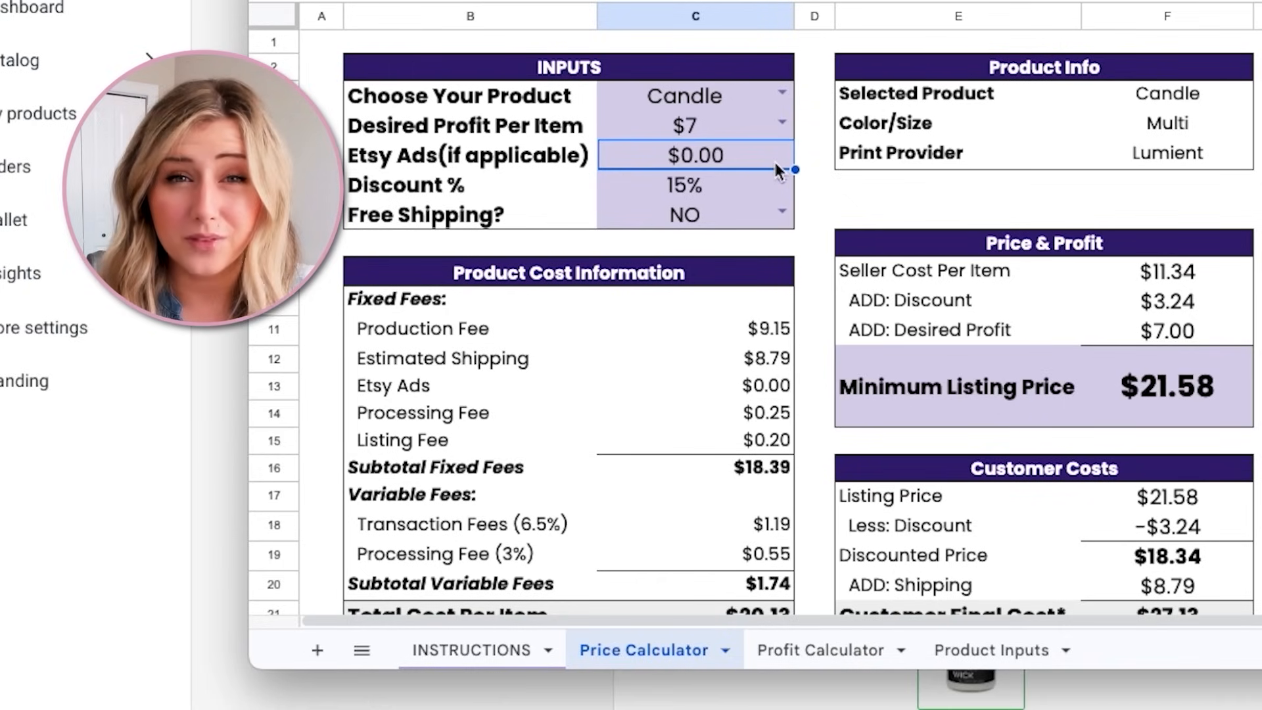
- Try a Desired Profit Per Item of $10 and check the resulting Minimum Listing Price
click(783, 123)
click(751, 256)
click(753, 195)
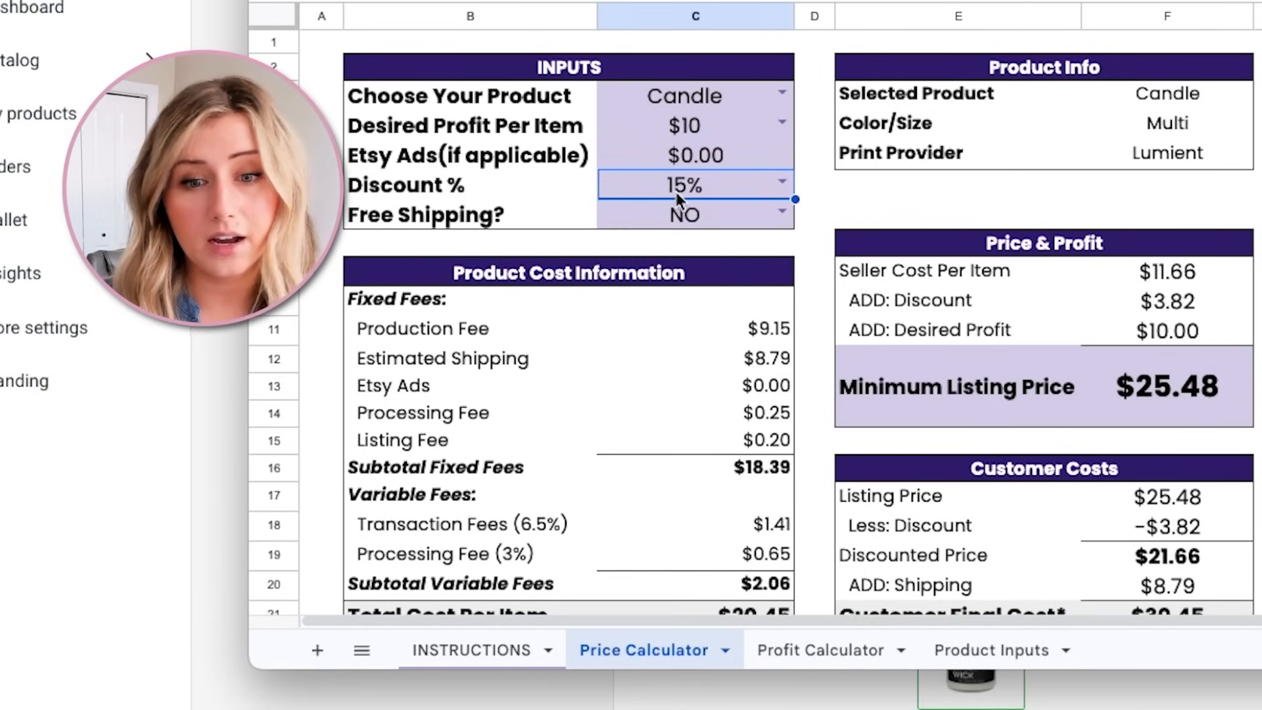
click(1206, 415)
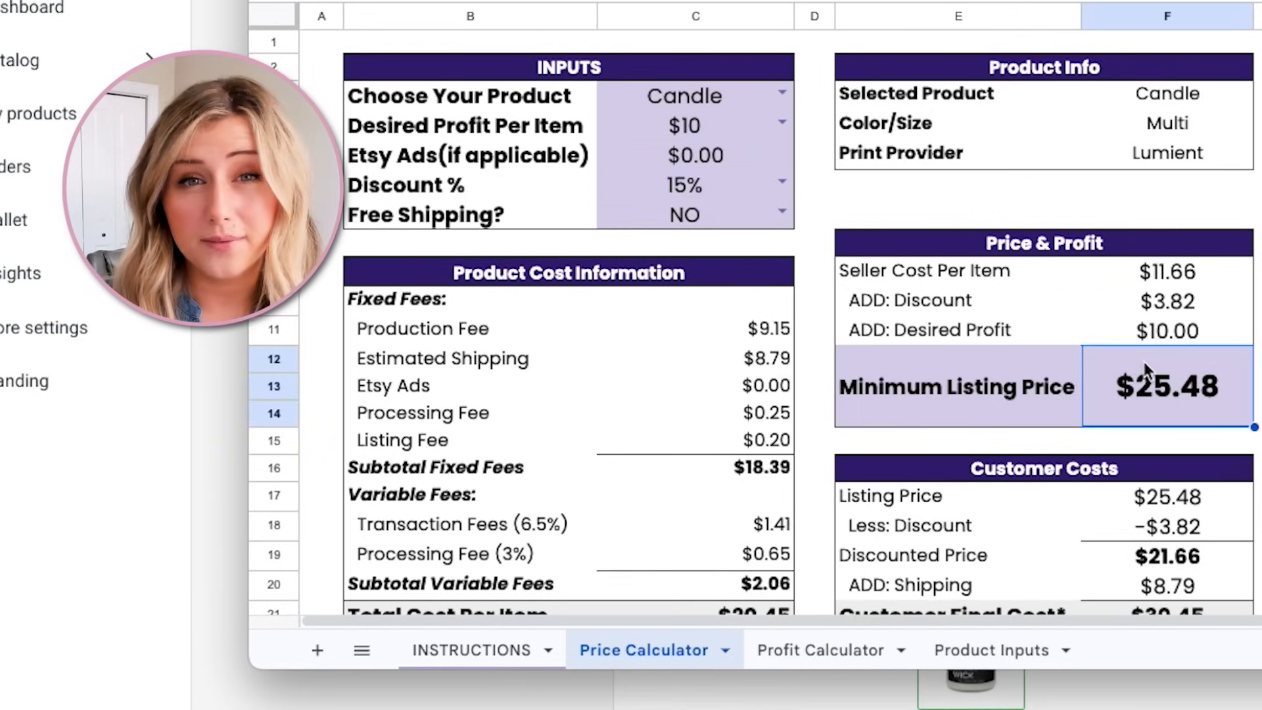
- Set the Price Calculator's discount to 25% and the desired profit to $7, and check the Minimum Listing Price
click(780, 182)
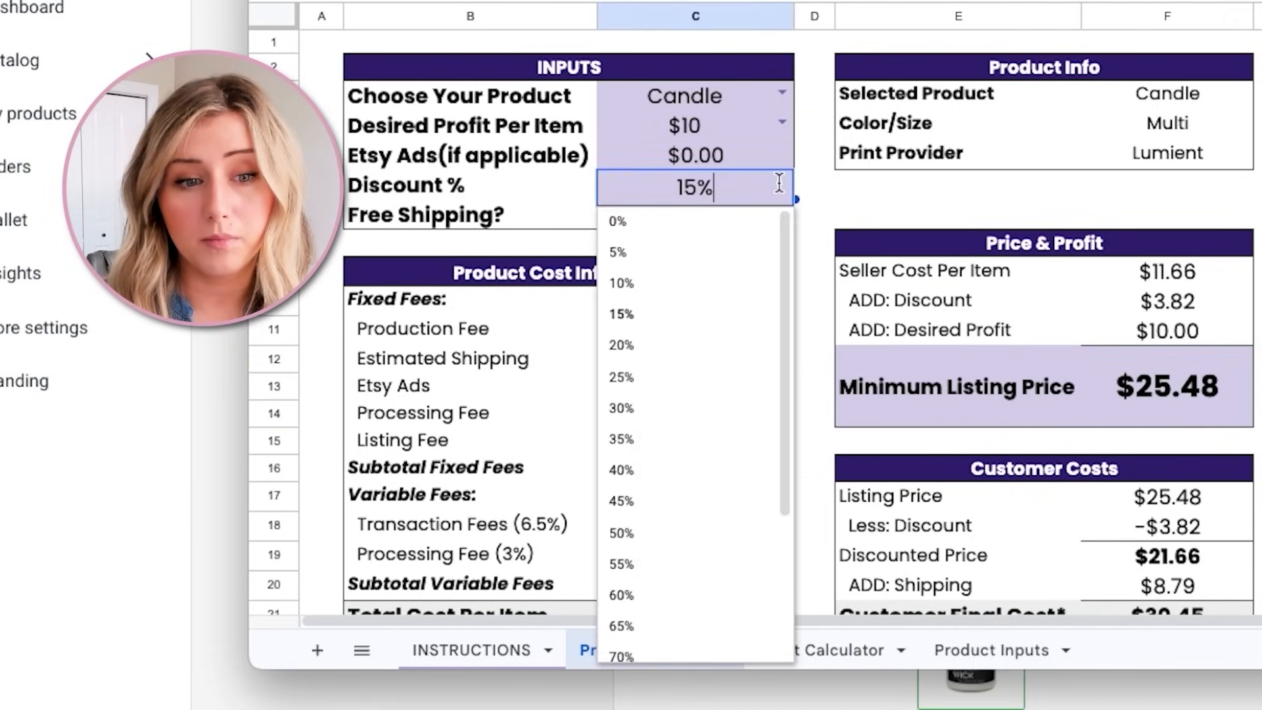
click(777, 129)
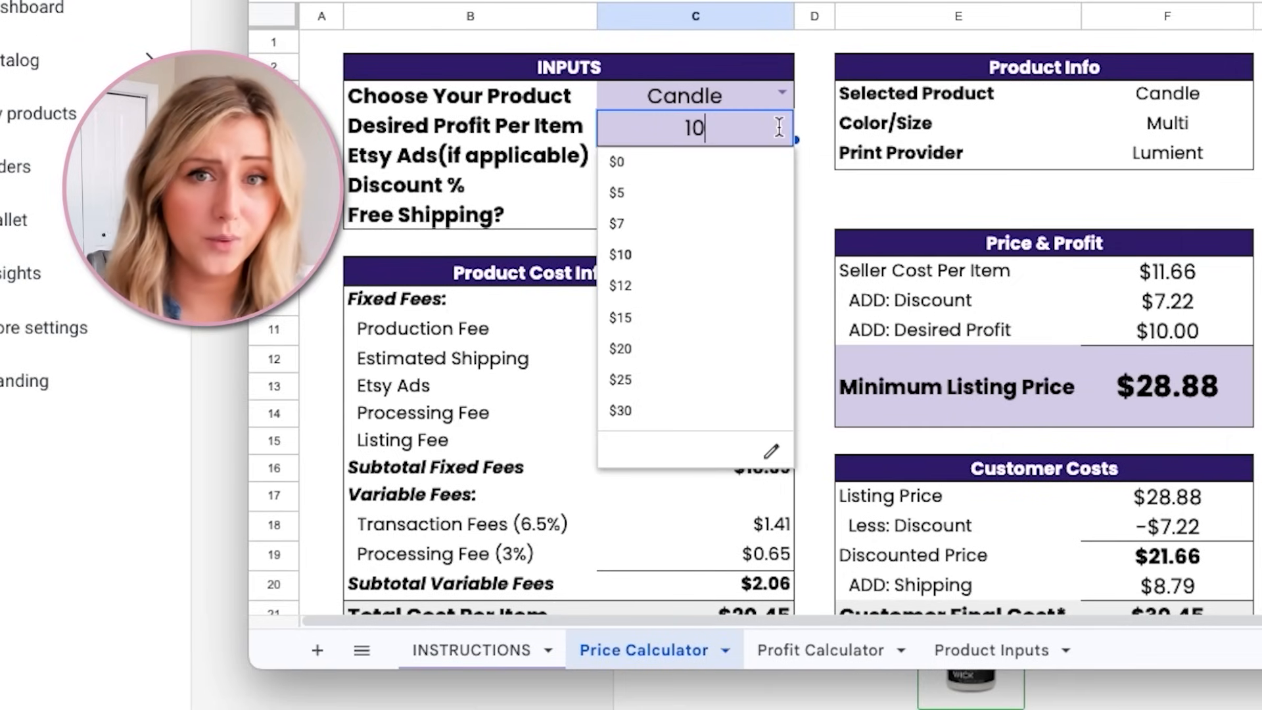
click(775, 222)
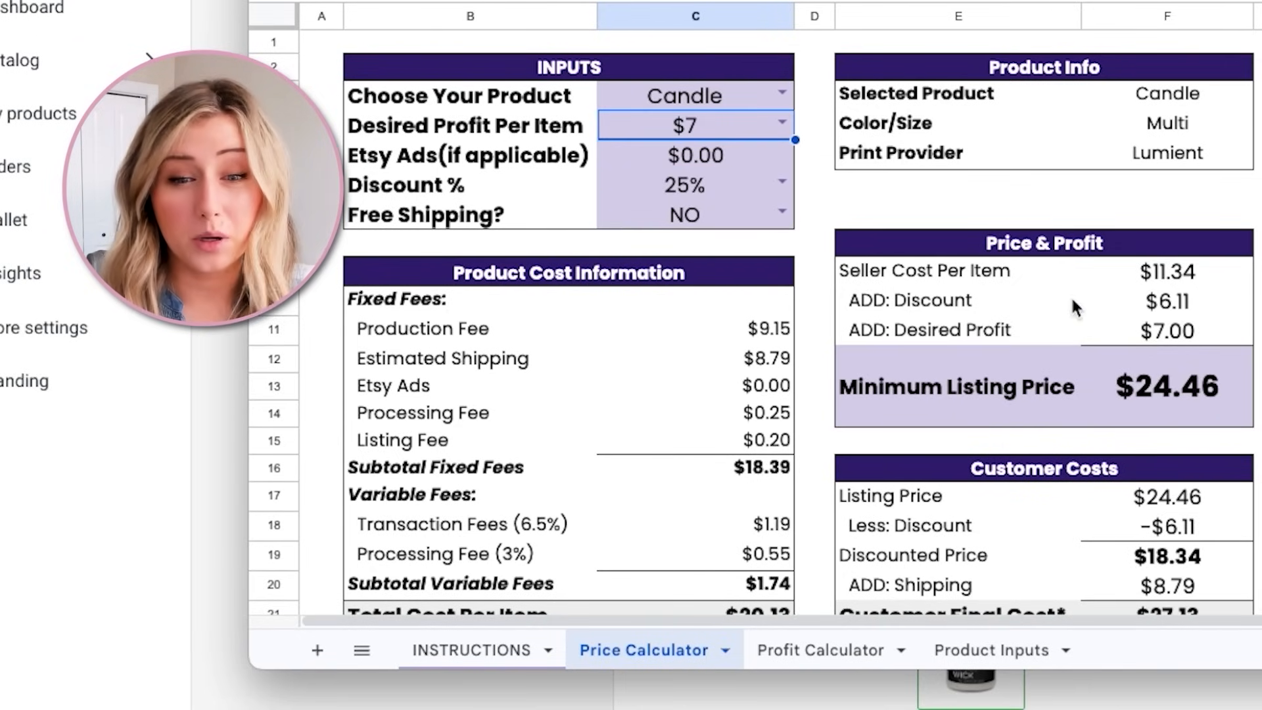
click(1187, 396)
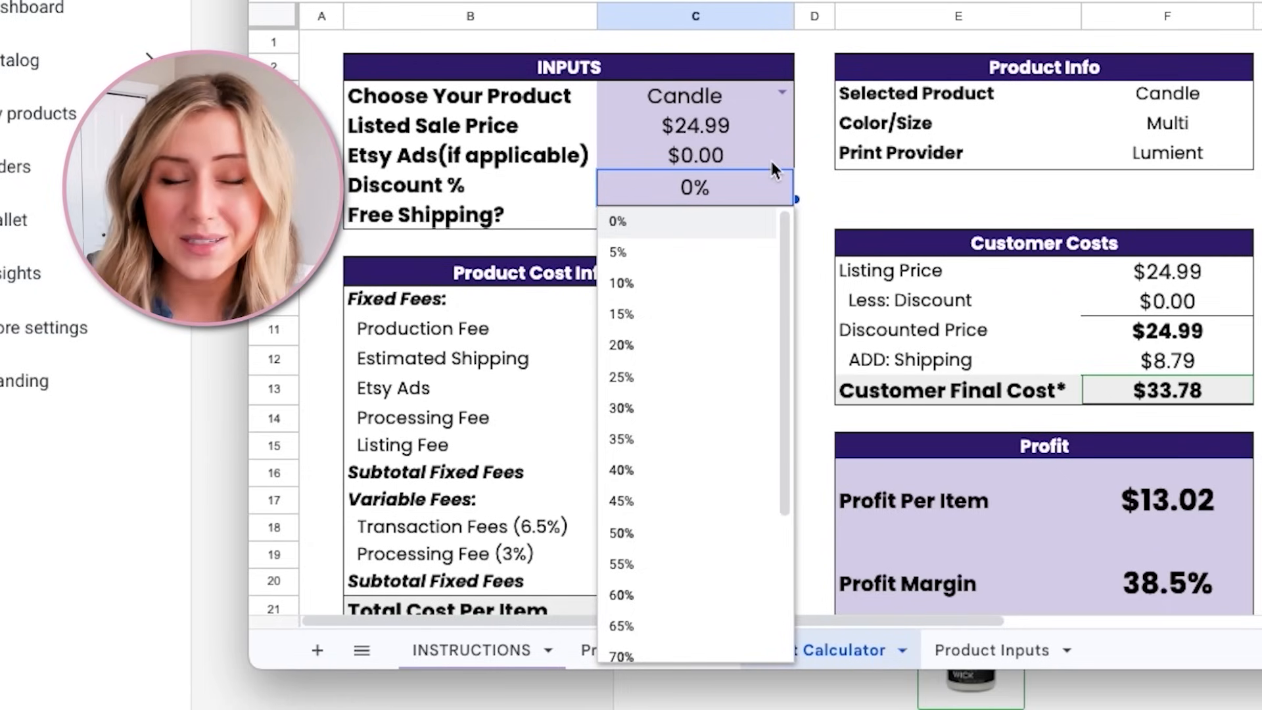
- Set the discount to 25% in the Profit Calculator and check the customer's final cost and the profit per item
click(723, 386)
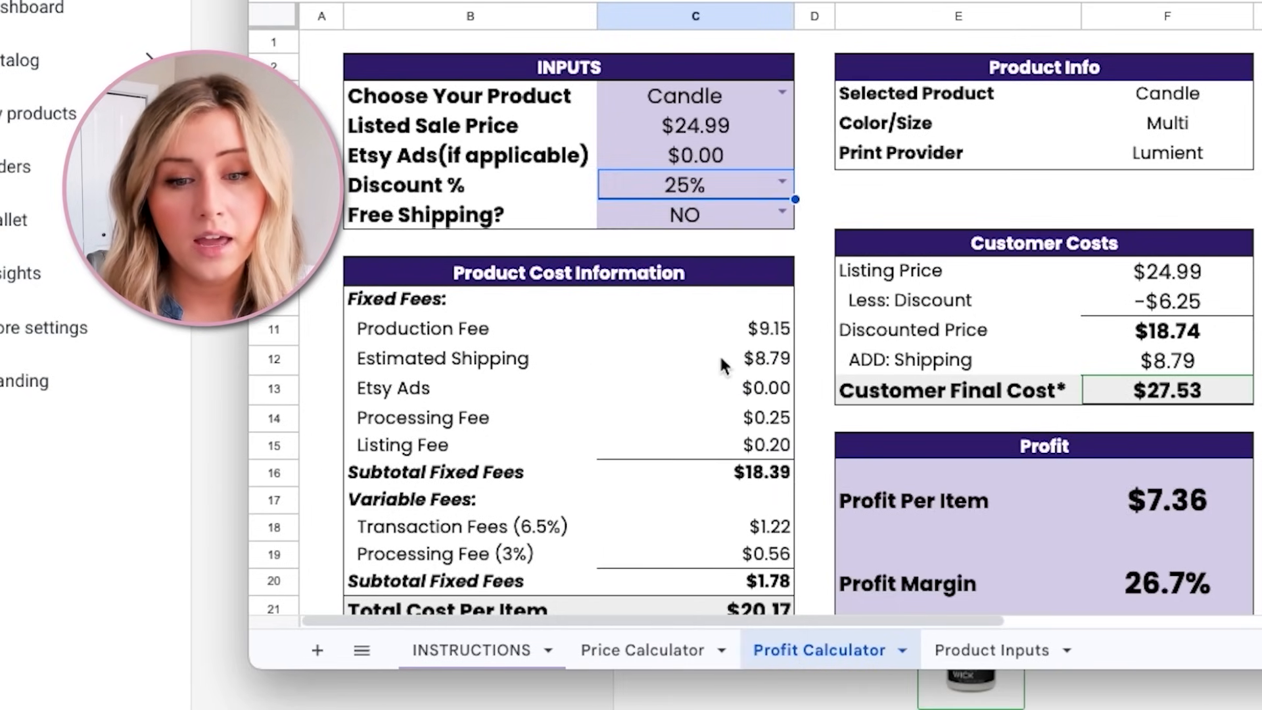
click(1115, 397)
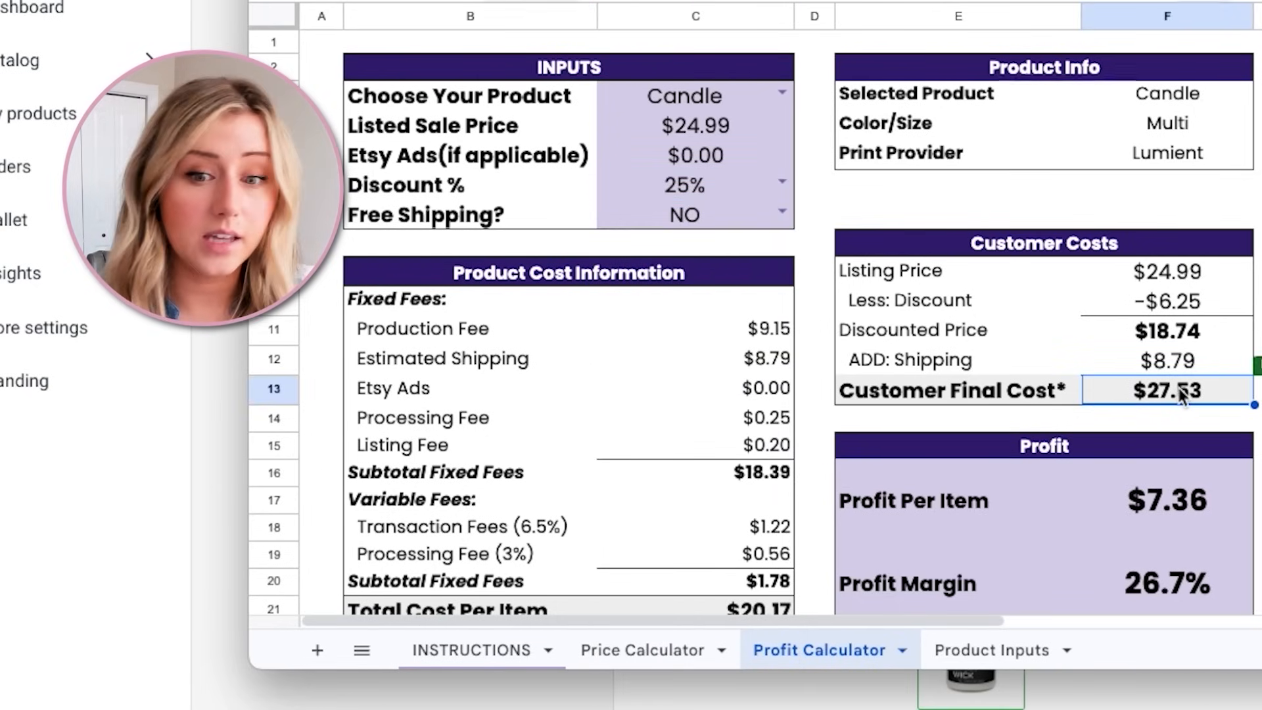
click(1229, 460)
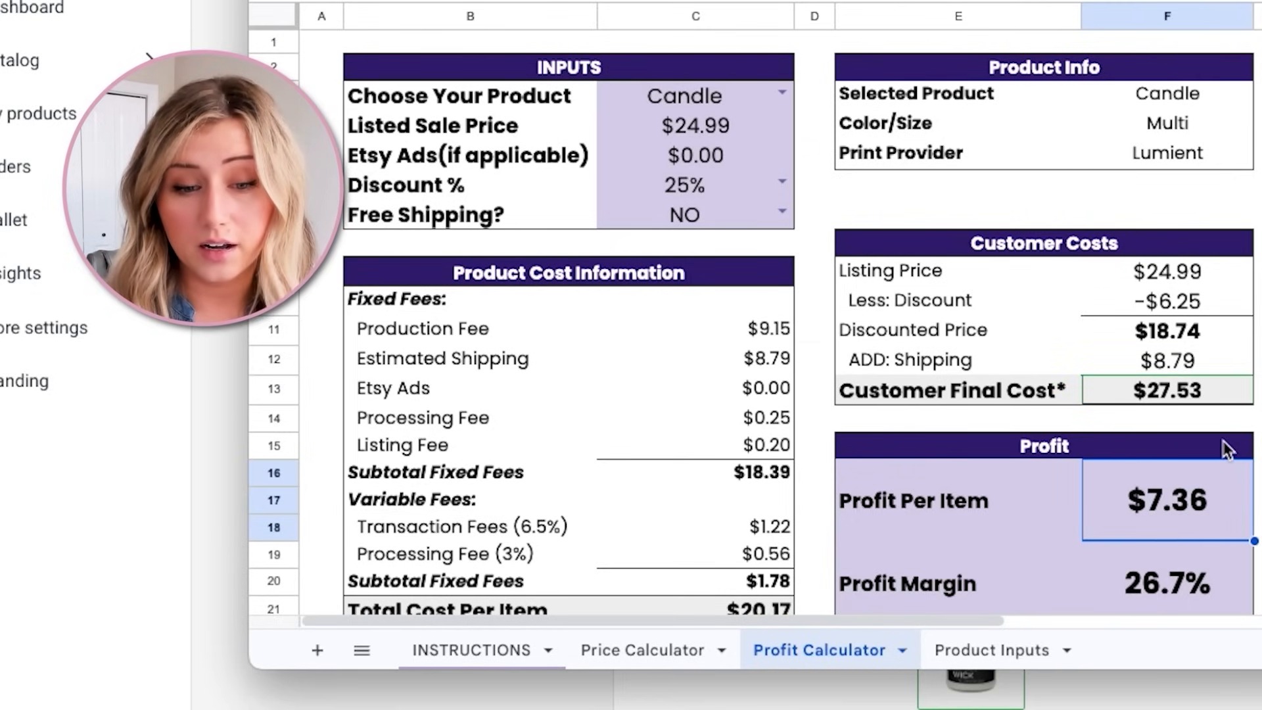
- Set the Profit Calculator's discount to 15% and check the profit per item
click(783, 184)
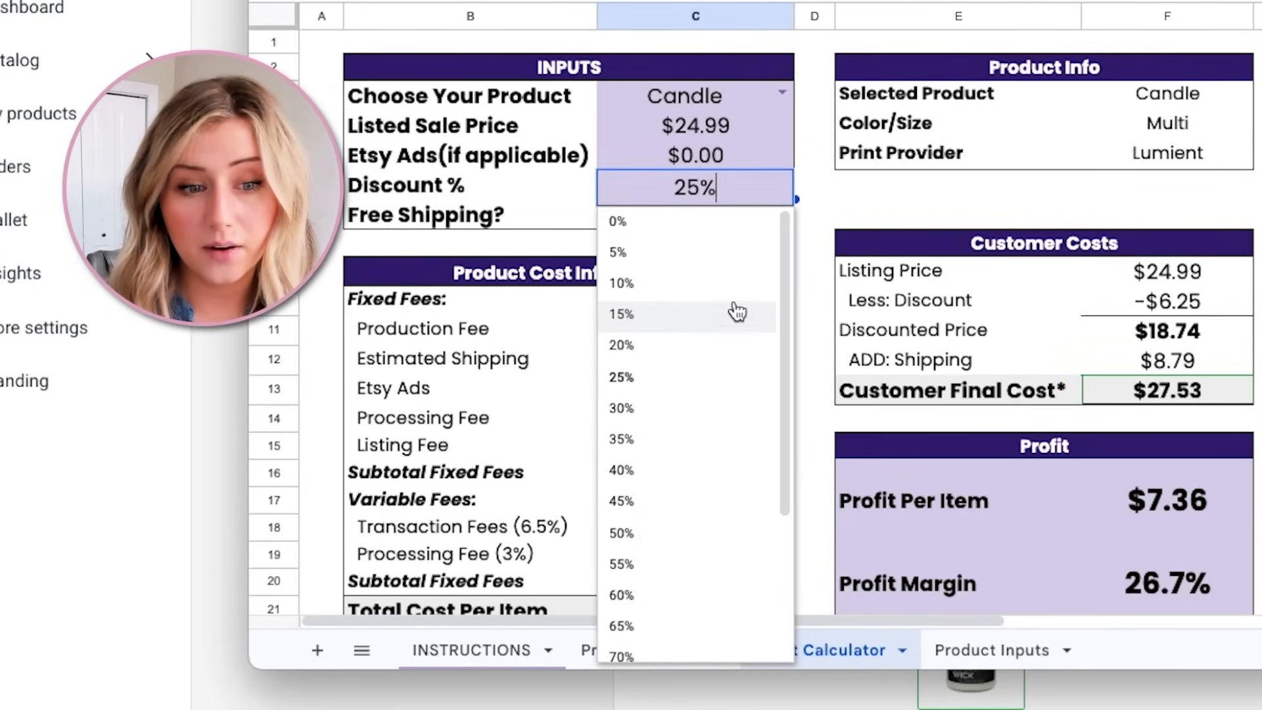
click(736, 309)
click(1200, 500)
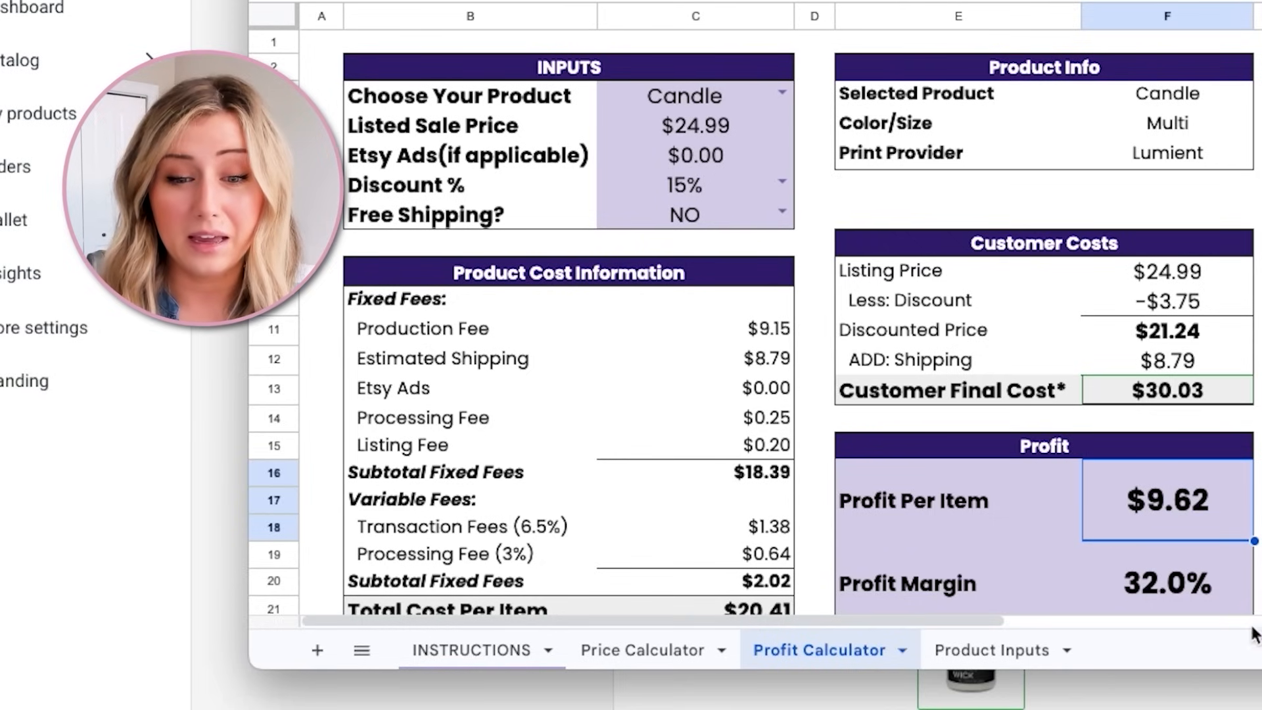
- Set the Profit Calculator's discount back to 25% and check the profit margin
click(1213, 588)
click(779, 182)
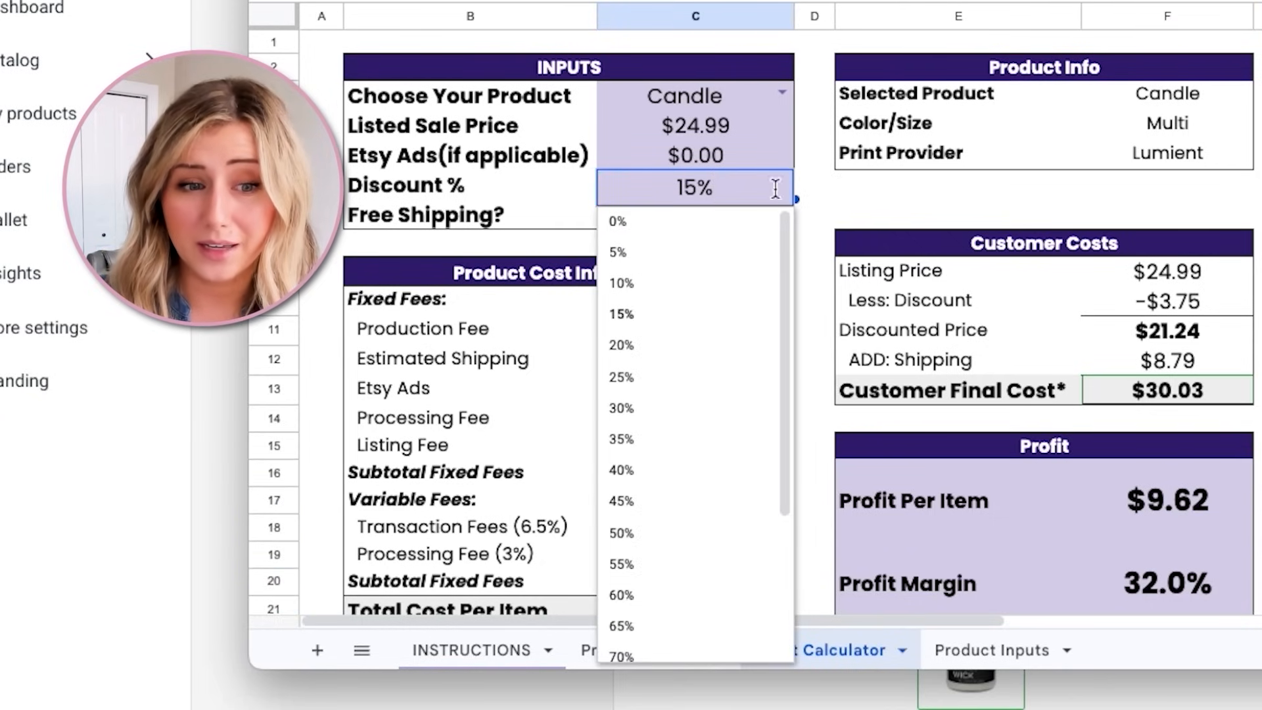
click(753, 392)
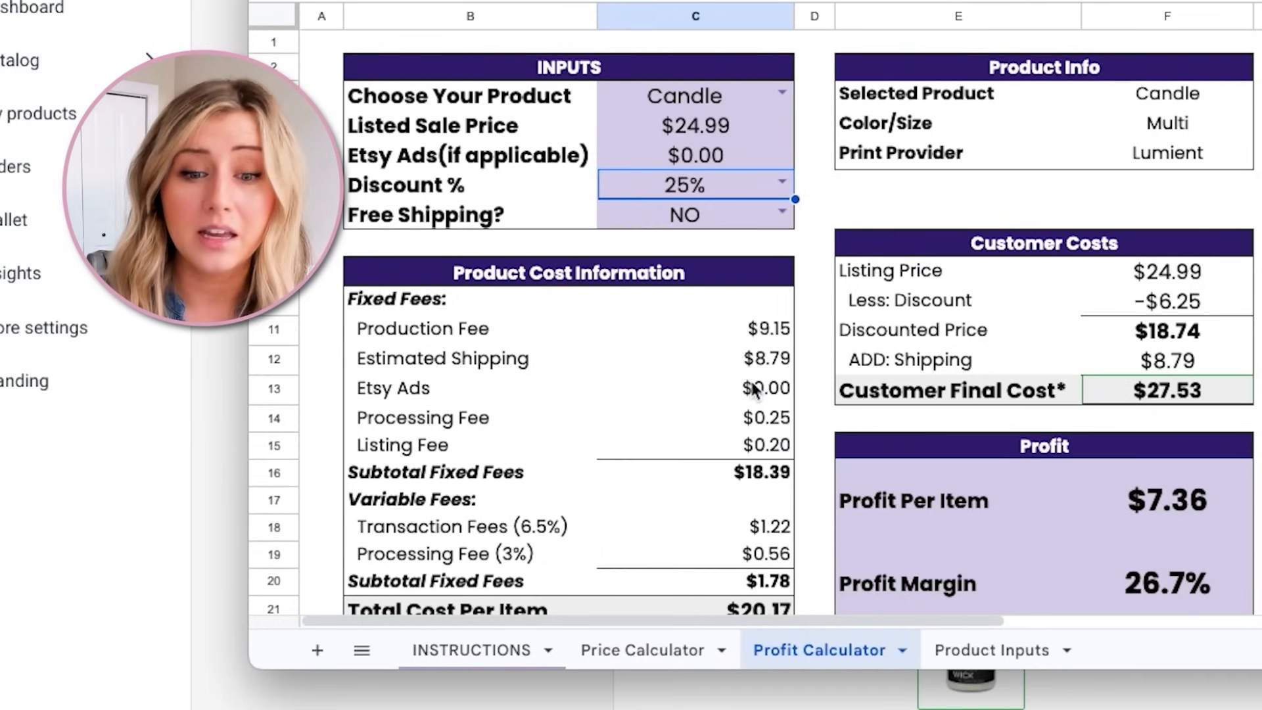
click(1166, 588)
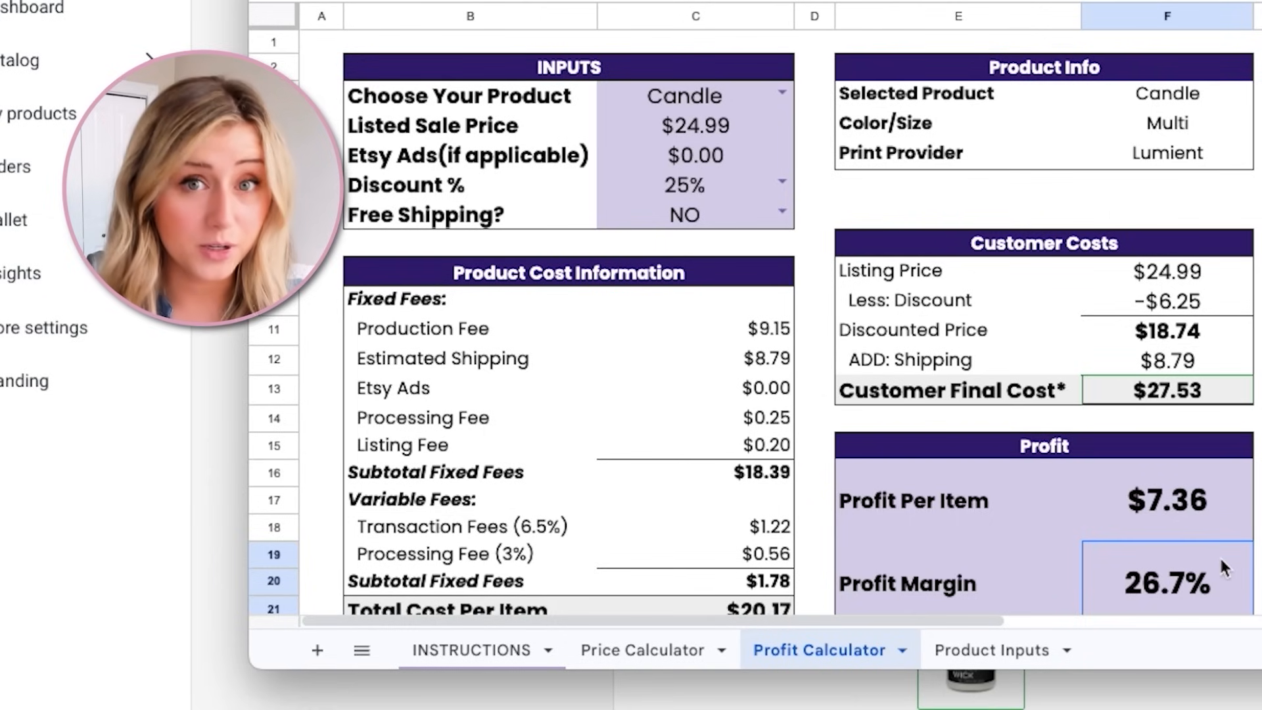
click(684, 193)
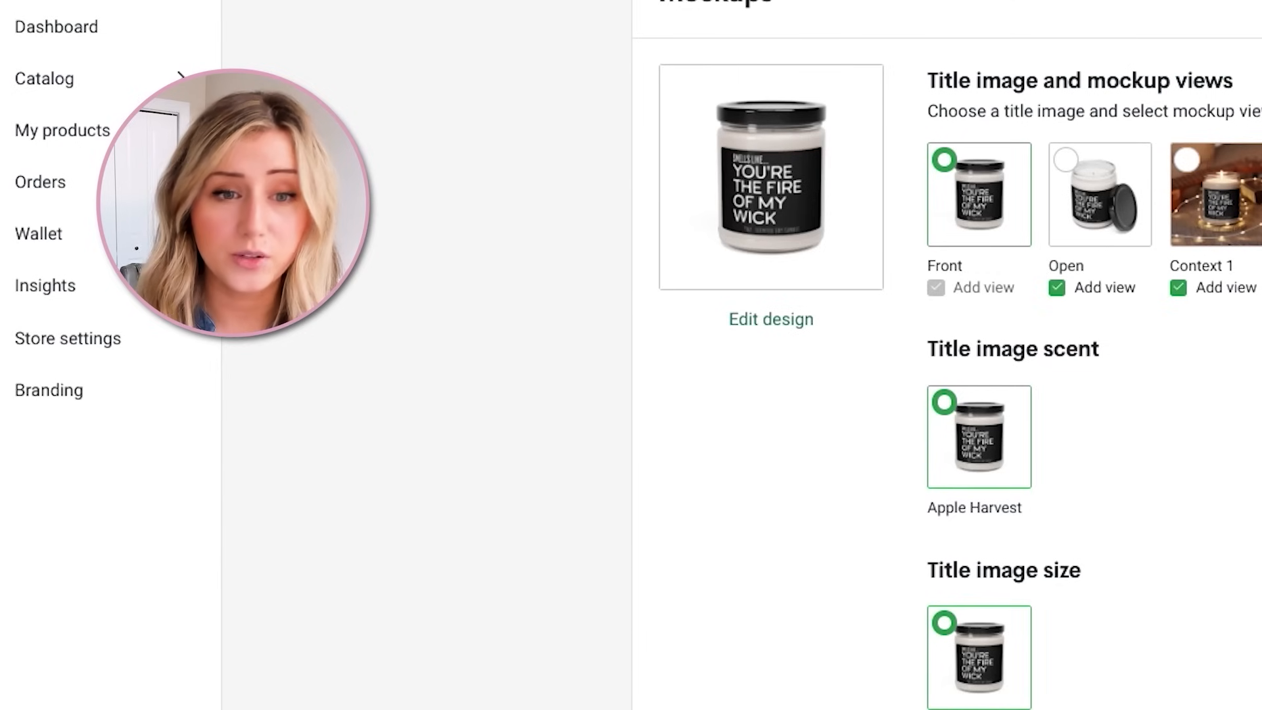
- In Printify, set the 9oz candle variant's retail price to USD 24.99 and clear the variant selection
scroll(797, 479, down, 10)
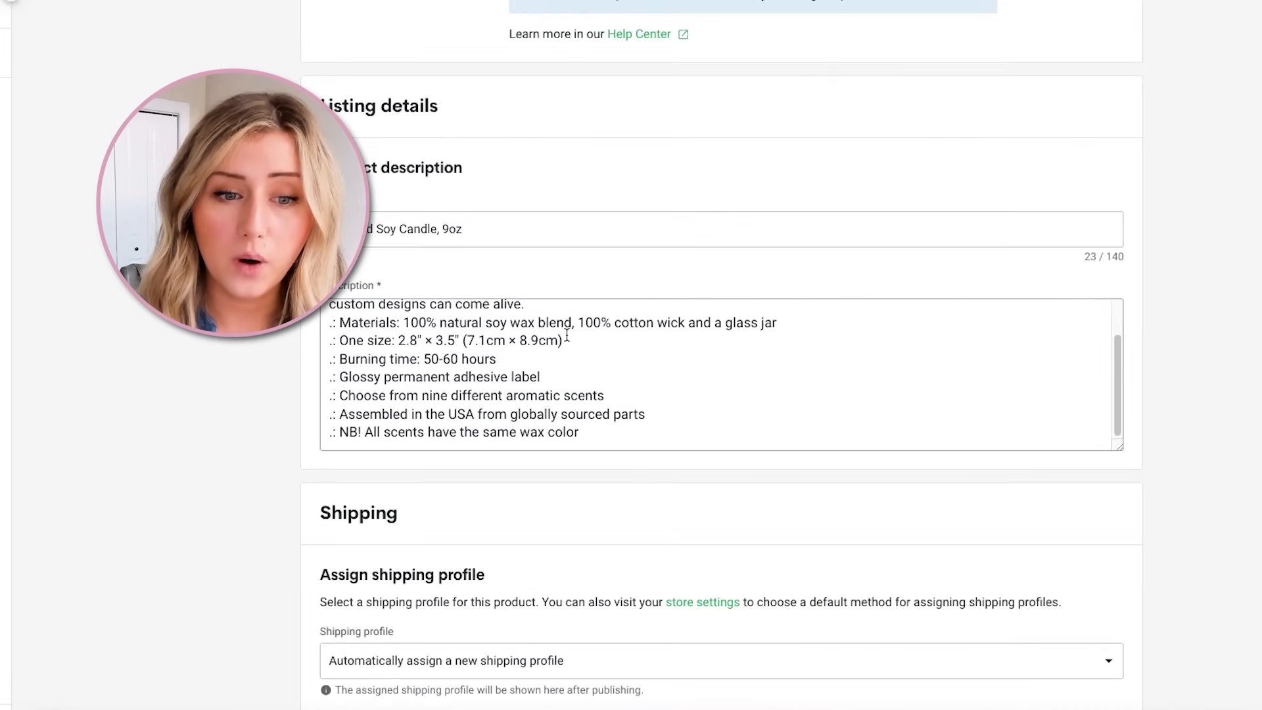
scroll(506, 227, down, 3)
scroll(507, 232, down, 5)
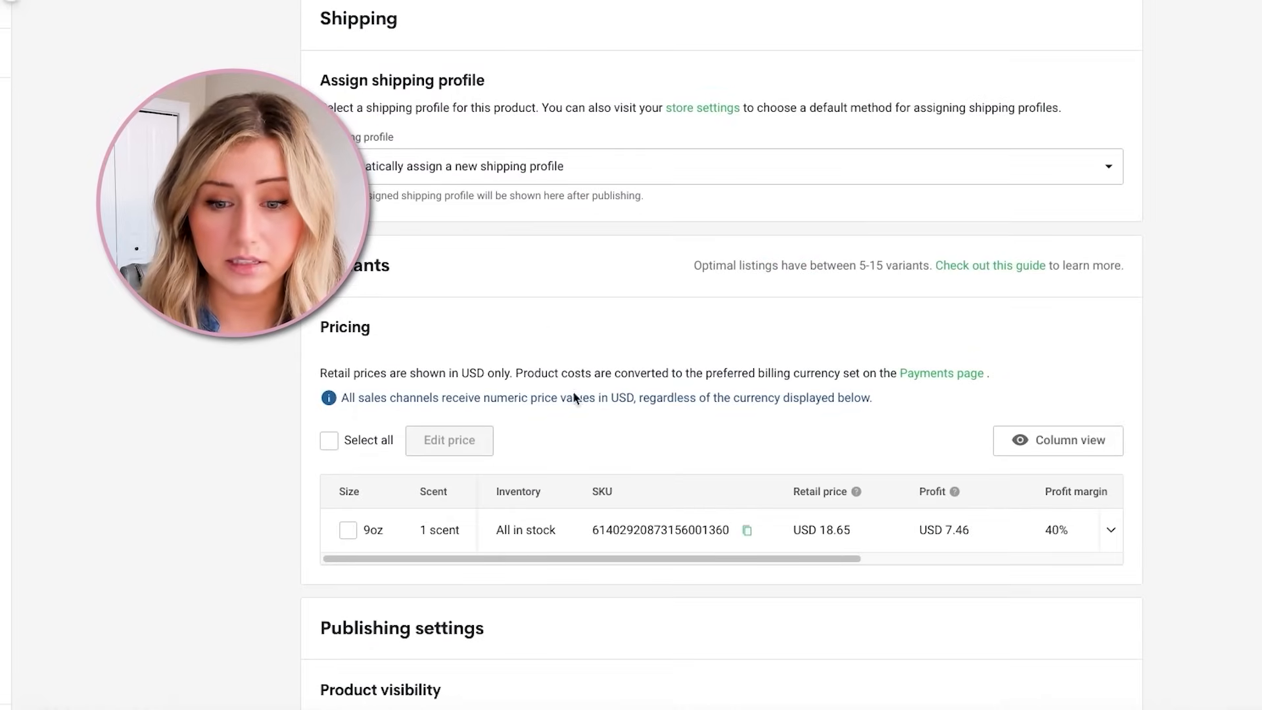
click(348, 530)
click(483, 439)
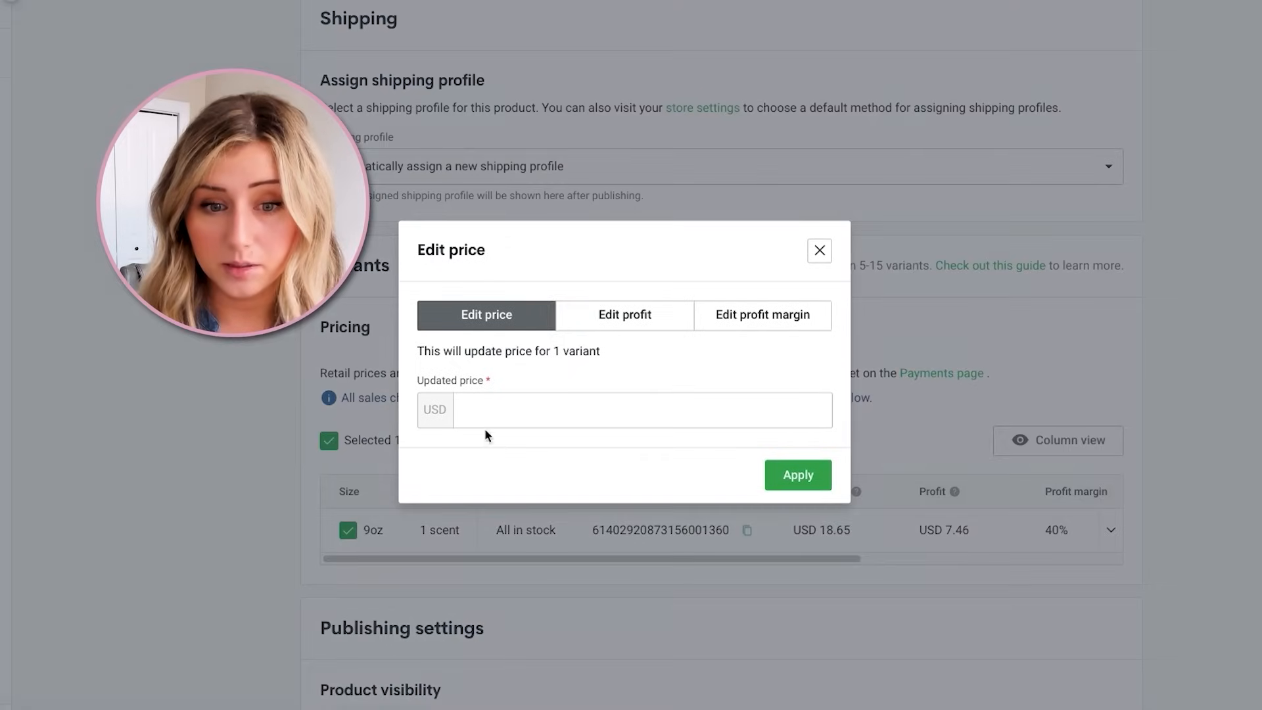
click(505, 411)
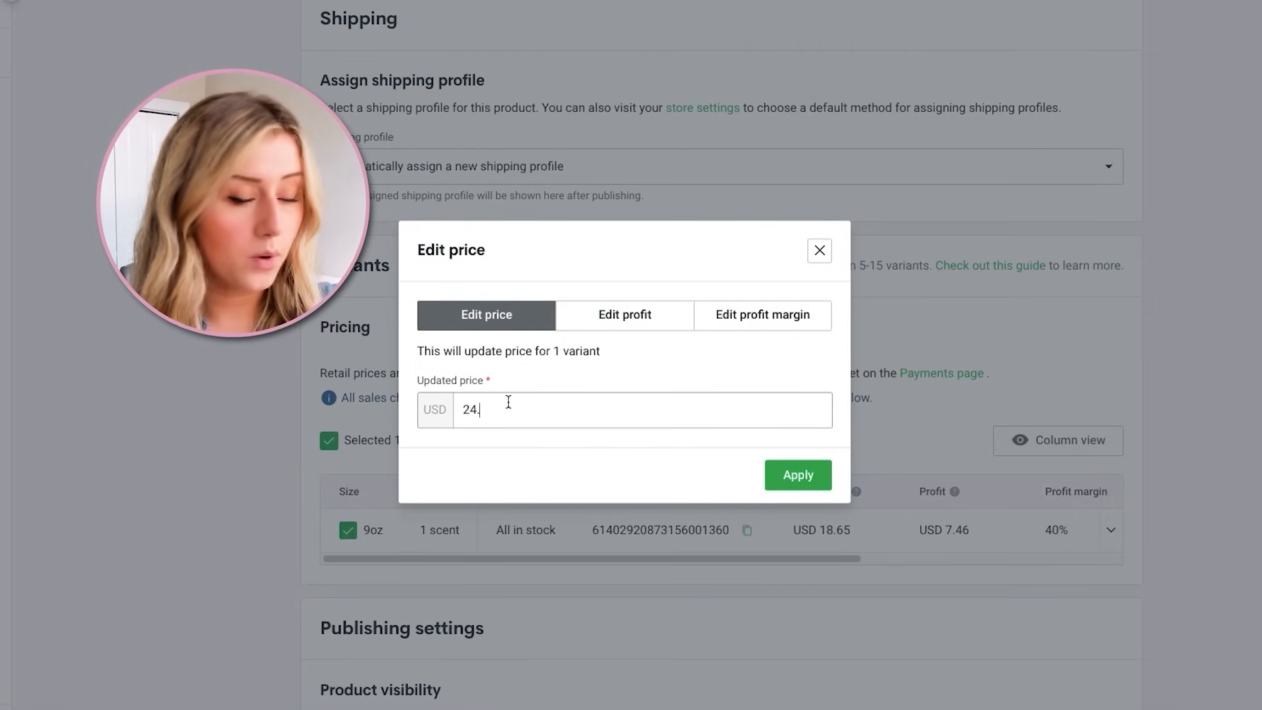
click(797, 475)
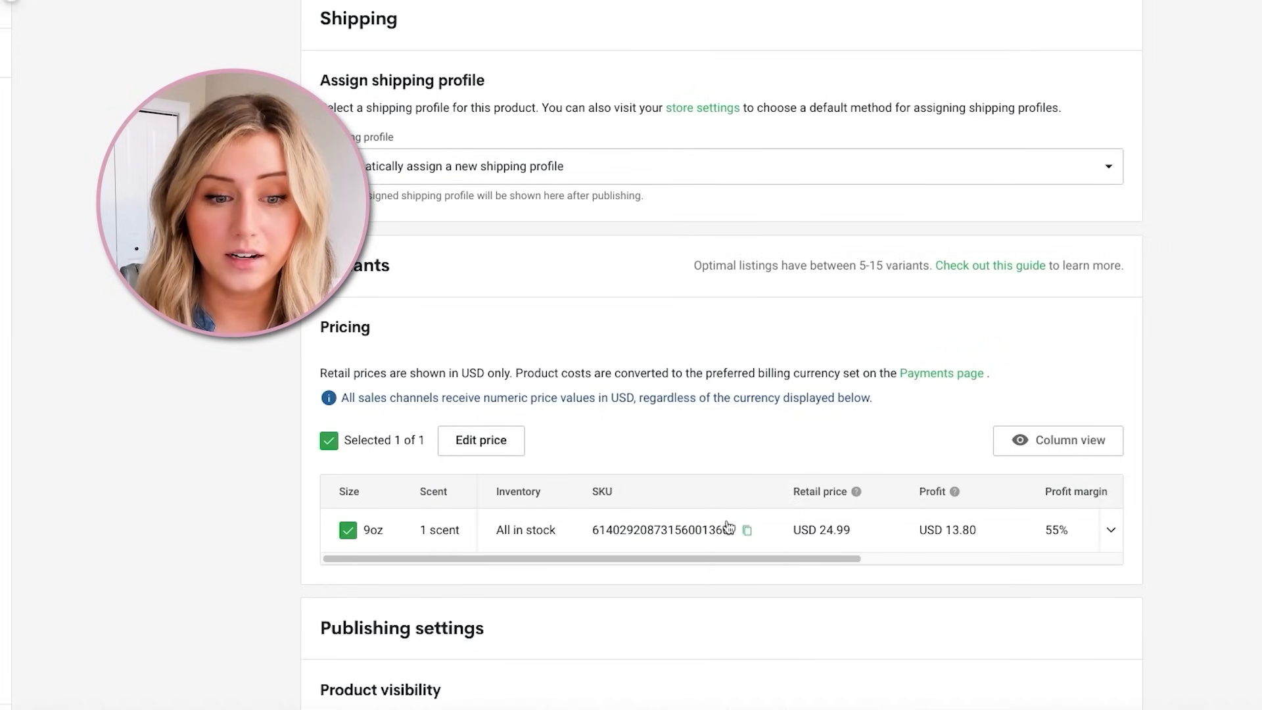
click(334, 447)
click(332, 445)
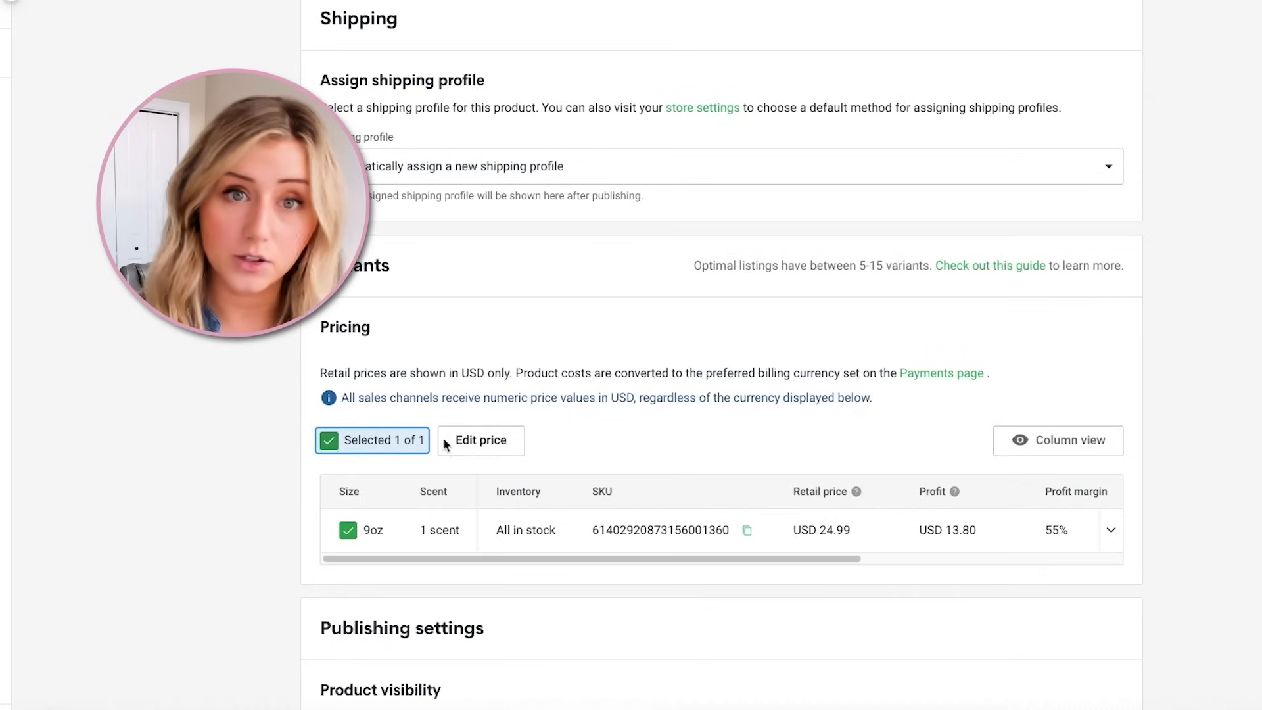
click(365, 448)
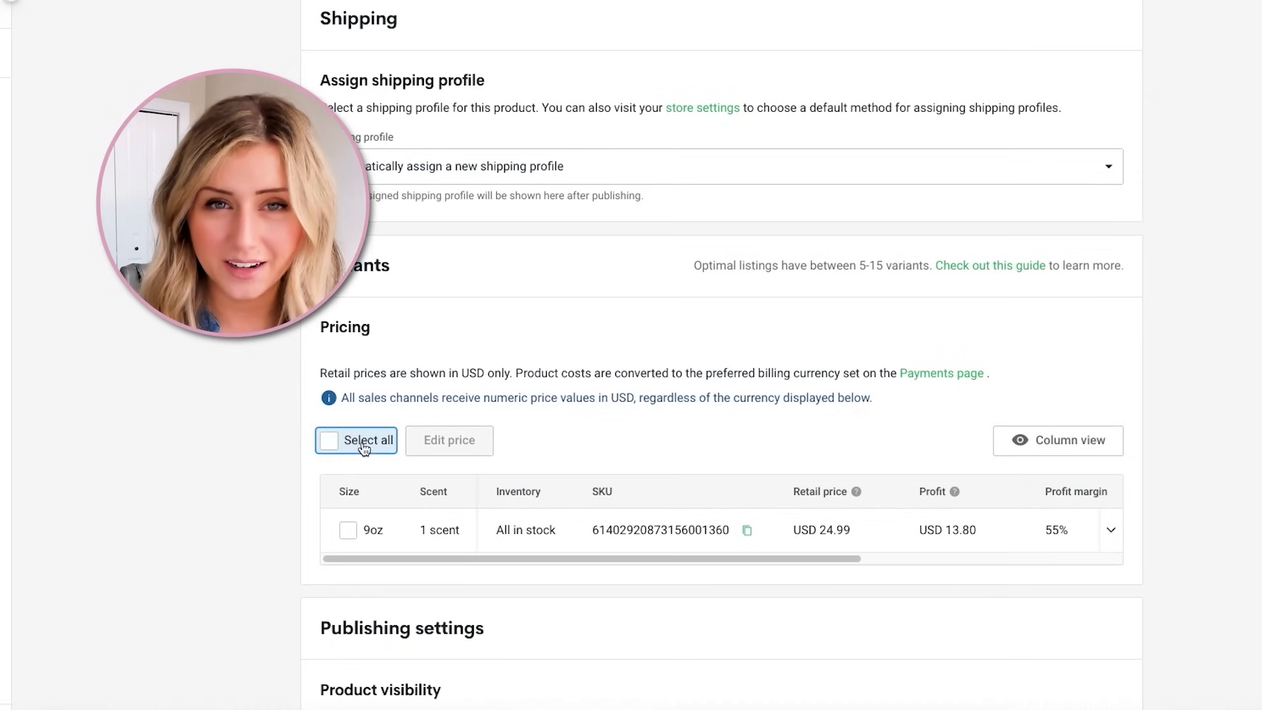
- Reopen the candle's design and add the Atlantis Whisper, Christmas Warmth, Cinnamon Vanilla and Coconut Cream + Cardamom scents to its variants
scroll(366, 439, down, 2)
scroll(367, 439, up, 20)
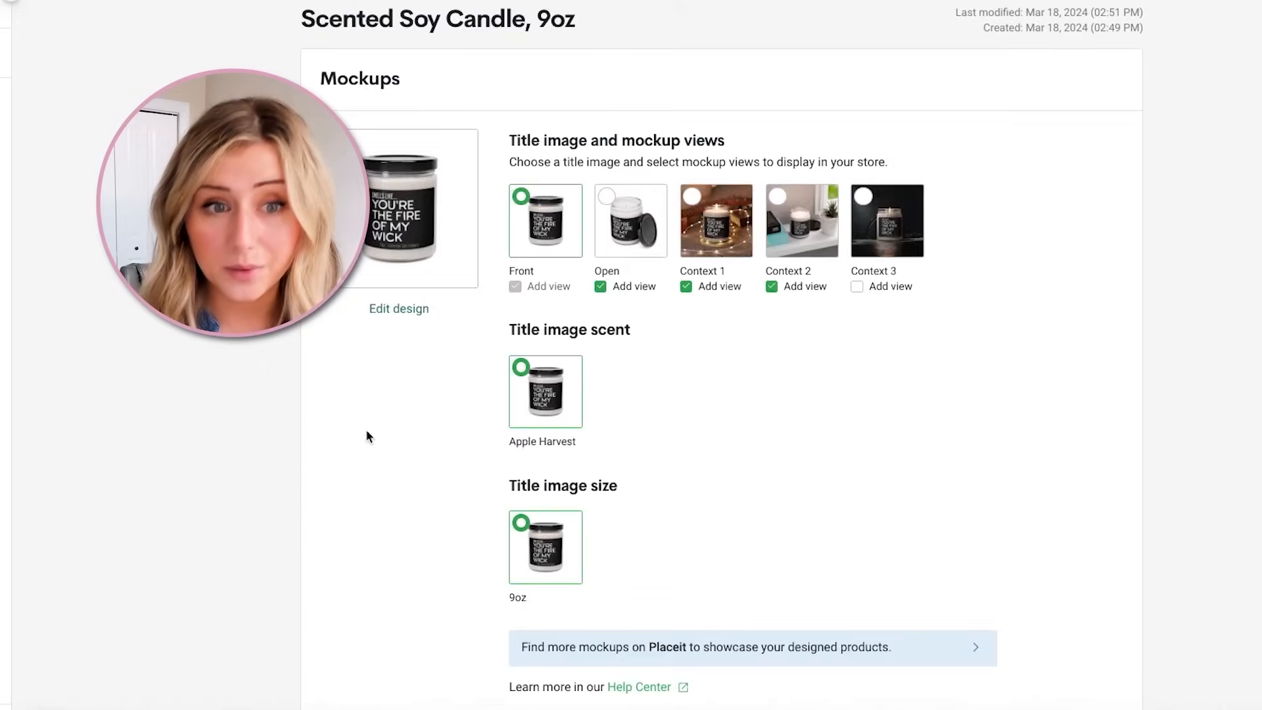
click(423, 309)
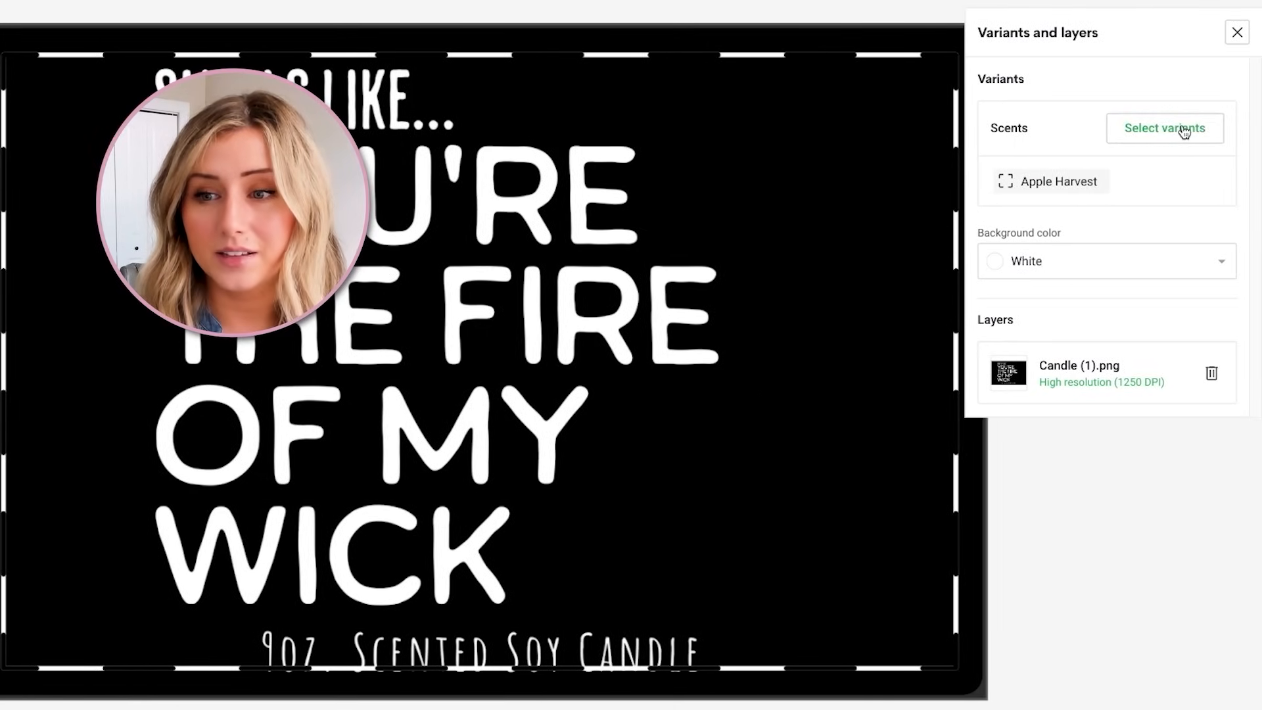
click(1183, 129)
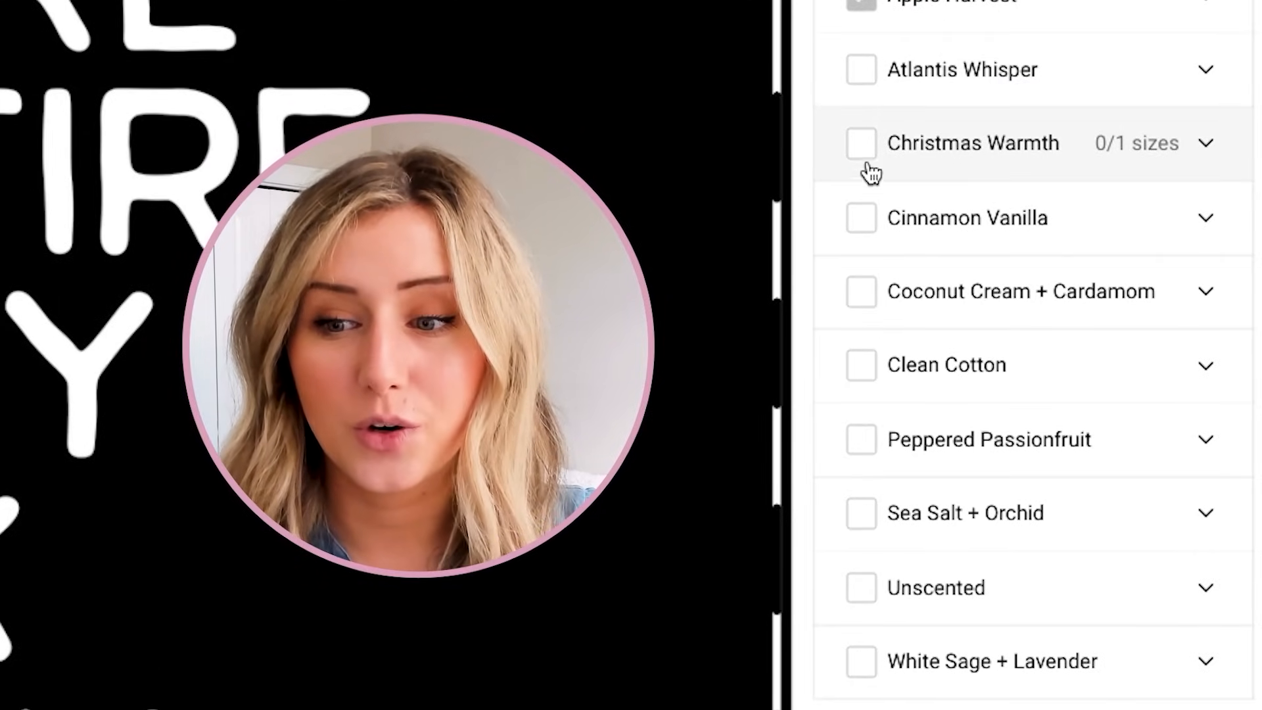
click(861, 141)
click(861, 71)
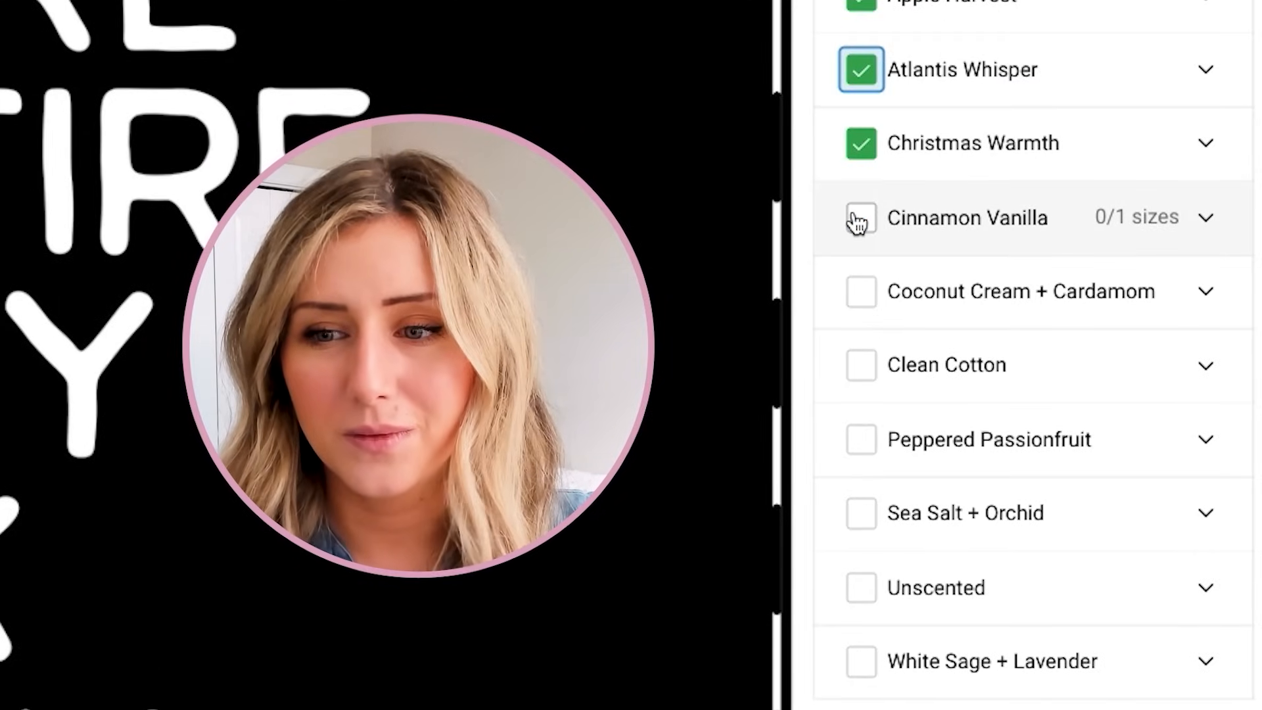
click(859, 219)
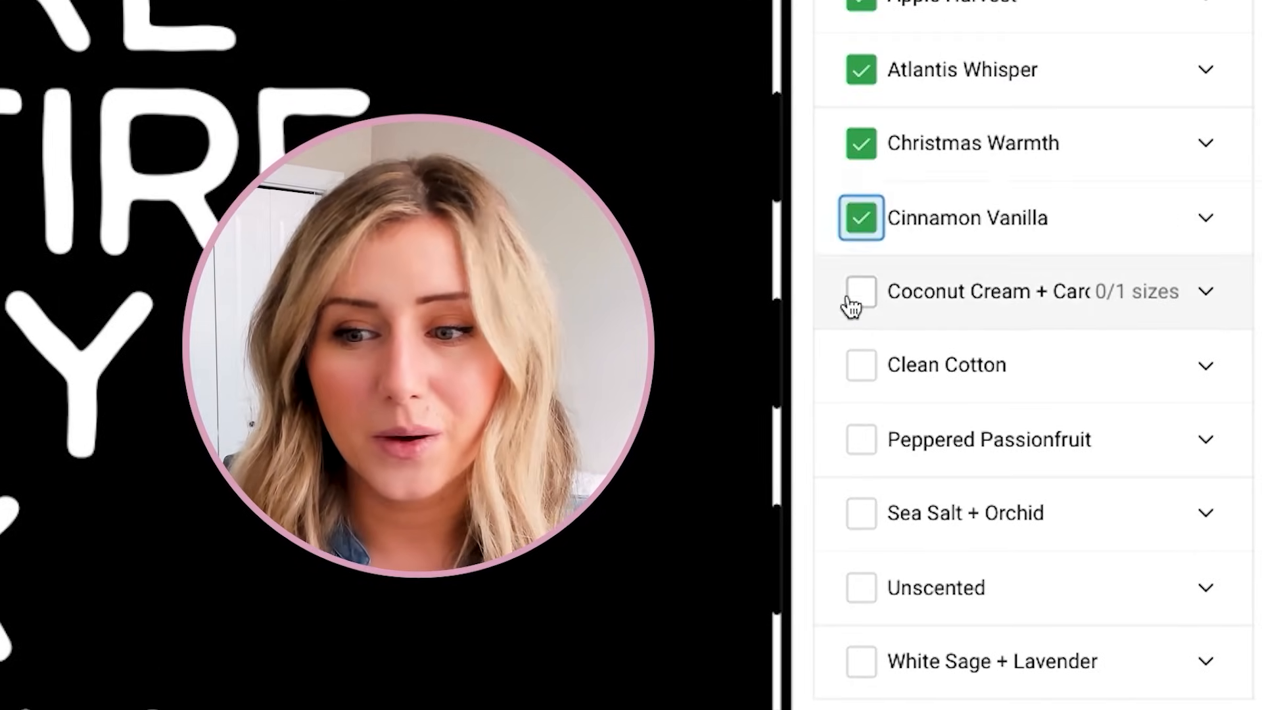
click(855, 299)
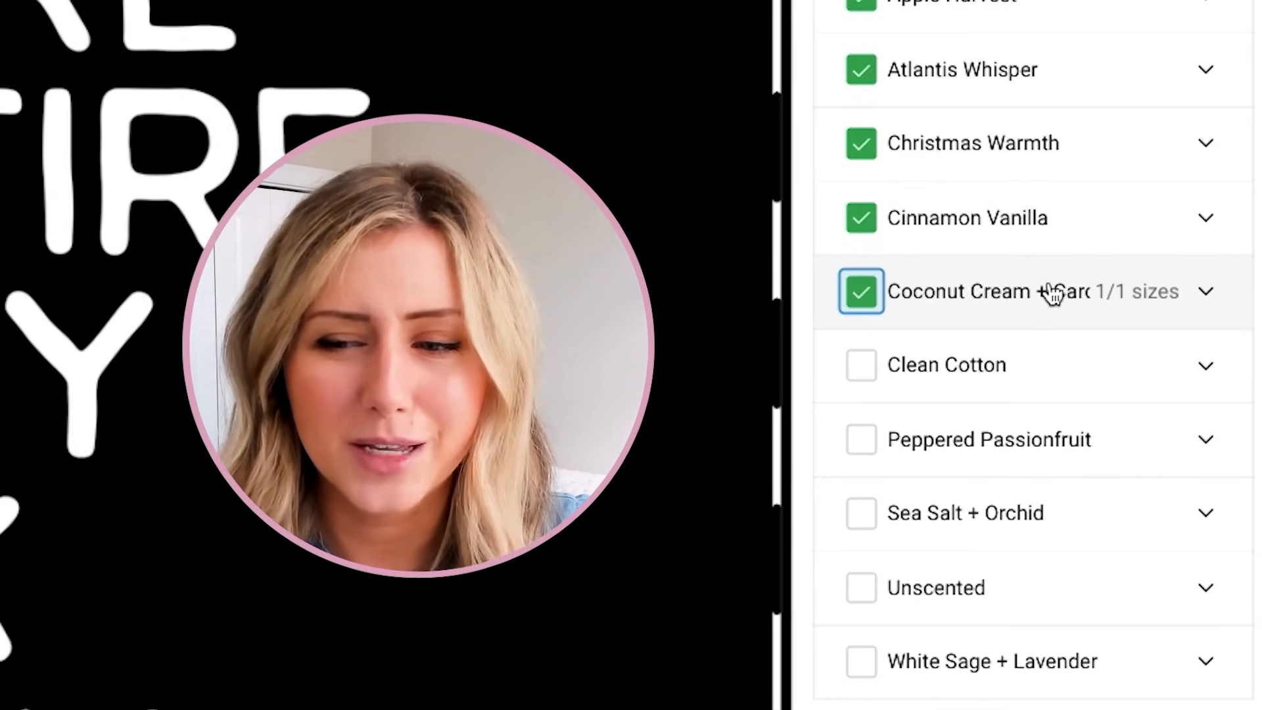
- Add the Clean Cotton, Peppered Passionfruit, Sea Salt + Orchid, Unscented and White Sage + Lavender scents to the candle's variants
click(866, 379)
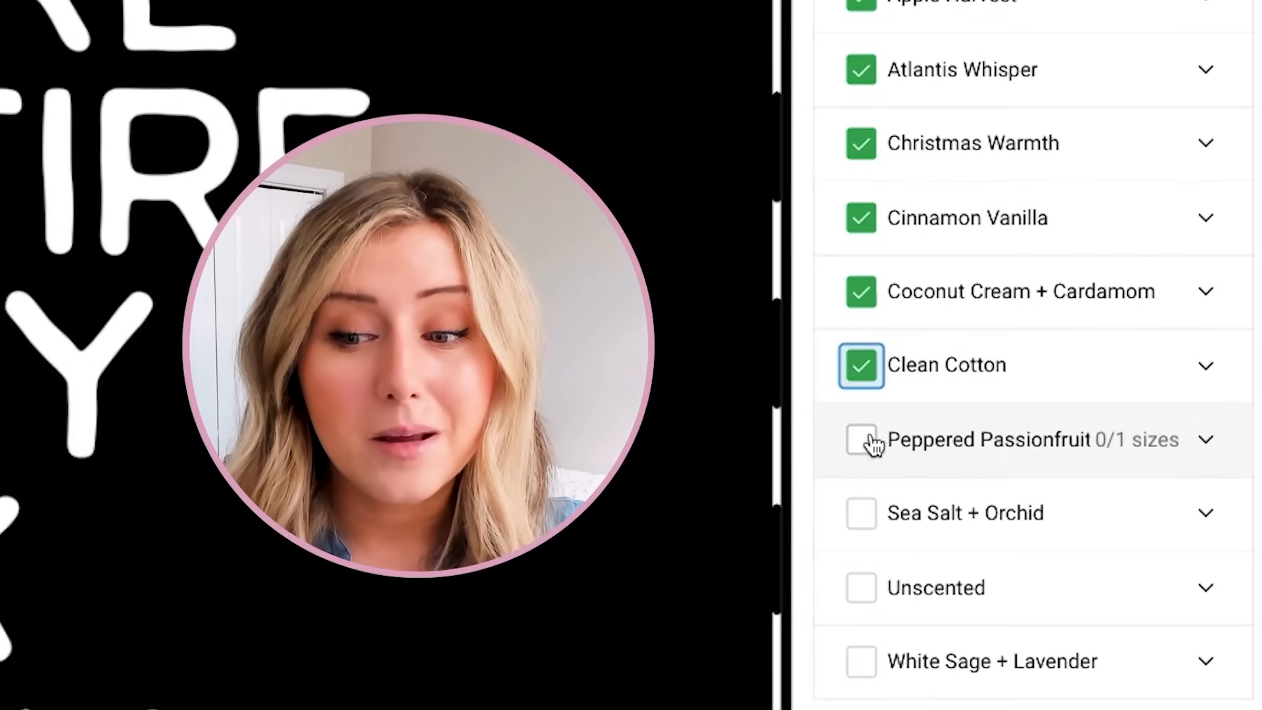
click(865, 441)
click(1079, 541)
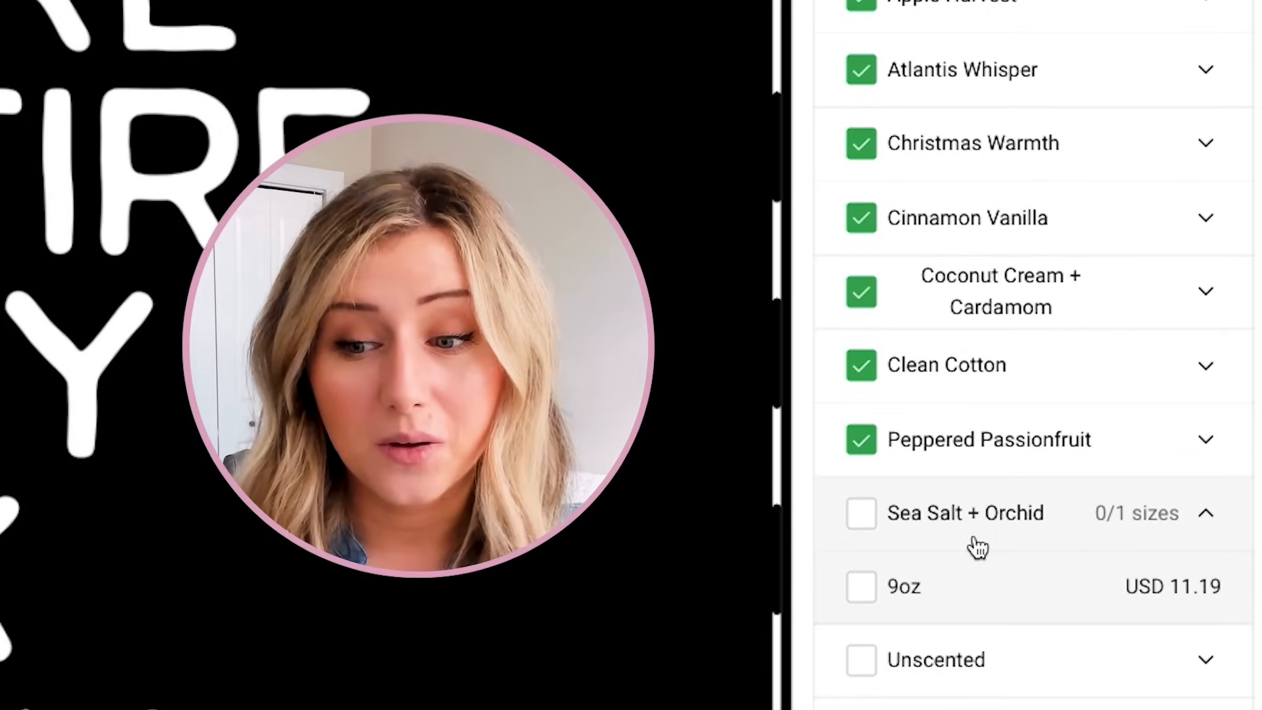
click(949, 512)
click(859, 519)
click(867, 593)
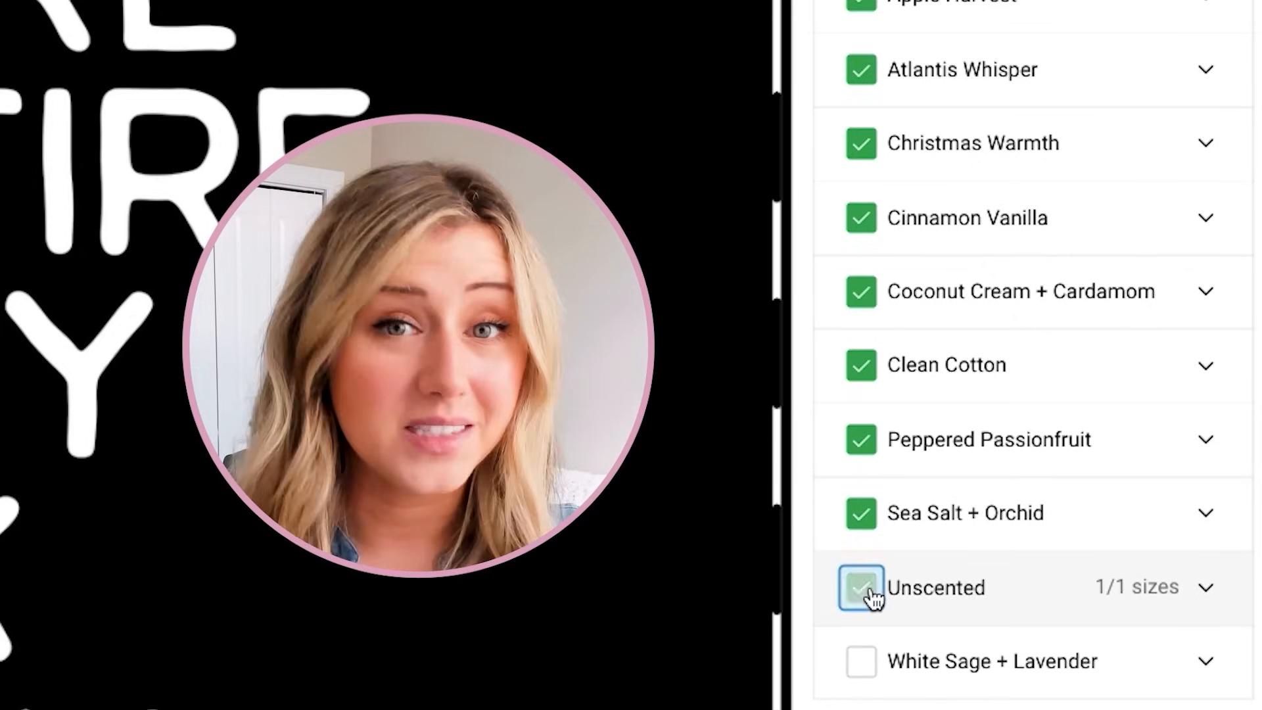
click(869, 657)
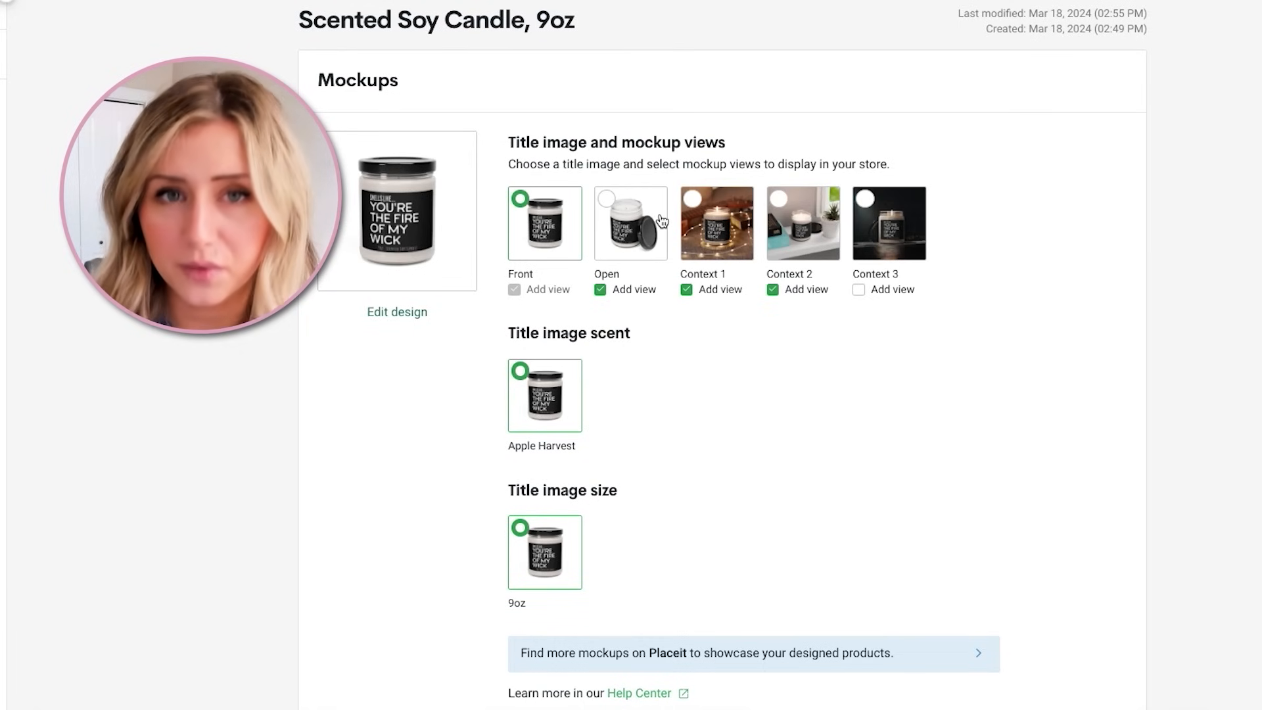
- Review the candle's mockups and listing settings, and publish the Scented Soy Candle, 9oz to the store
scroll(657, 227, down, 20)
scroll(656, 242, up, 8)
scroll(746, 309, up, 15)
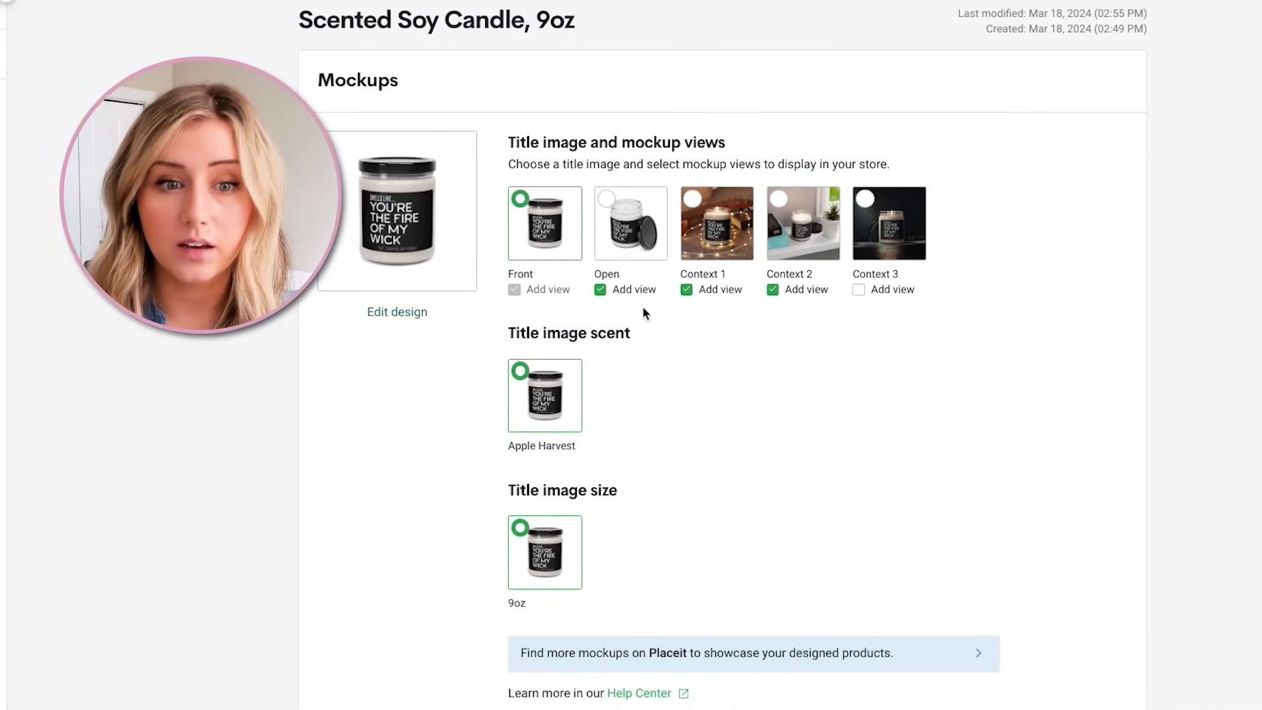
scroll(636, 313, down, 1)
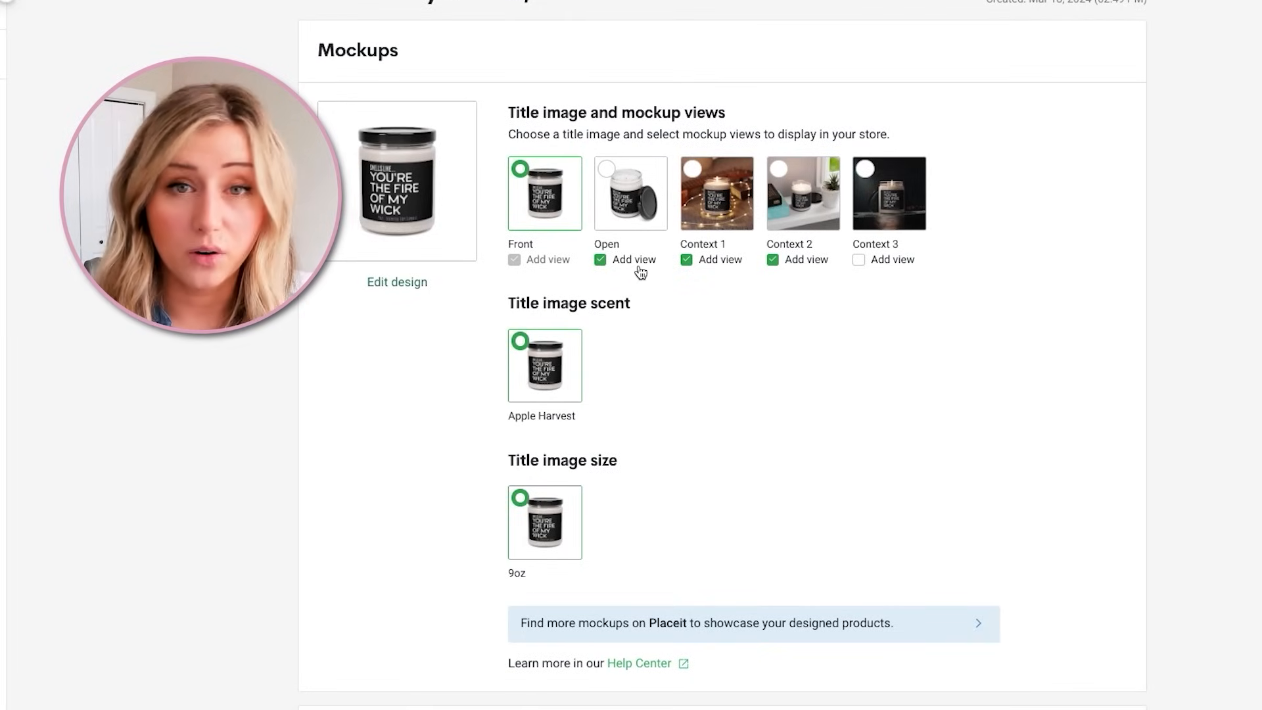
scroll(636, 269, down, 2)
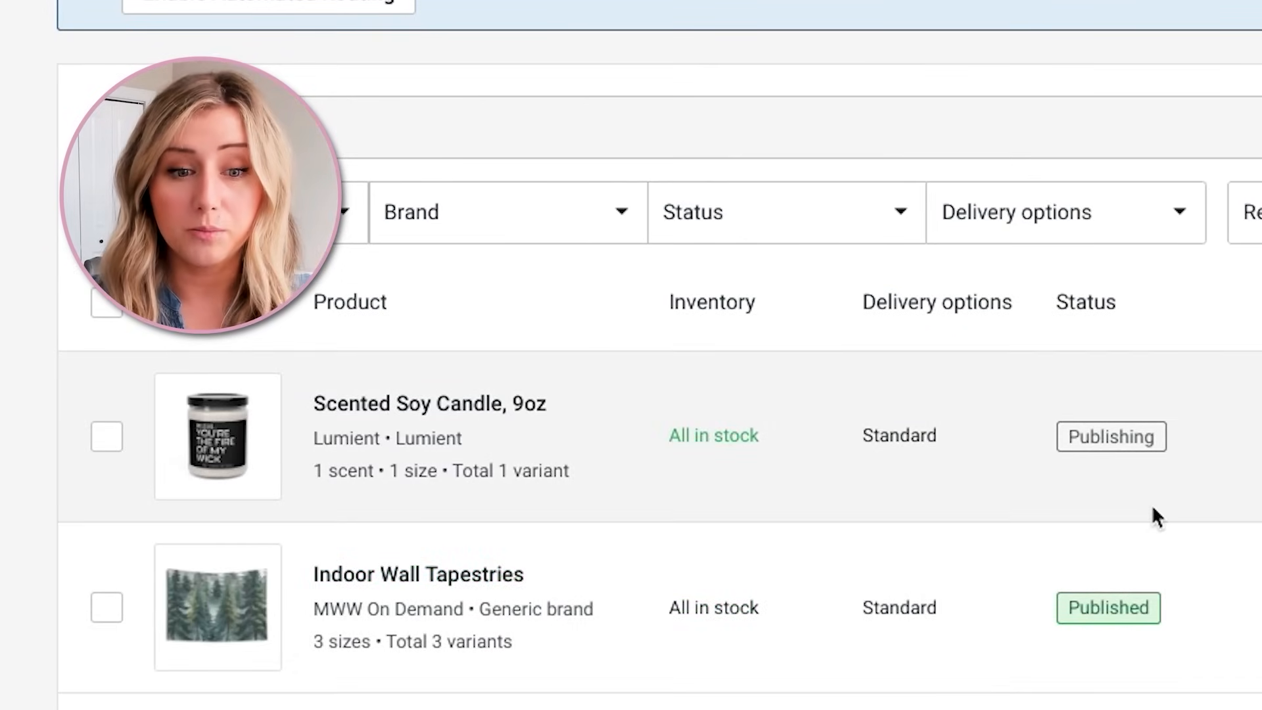
- Preview the published candle's mockups, view the Context 3 image, and close the preview
mouse_move(203, 430)
click(202, 431)
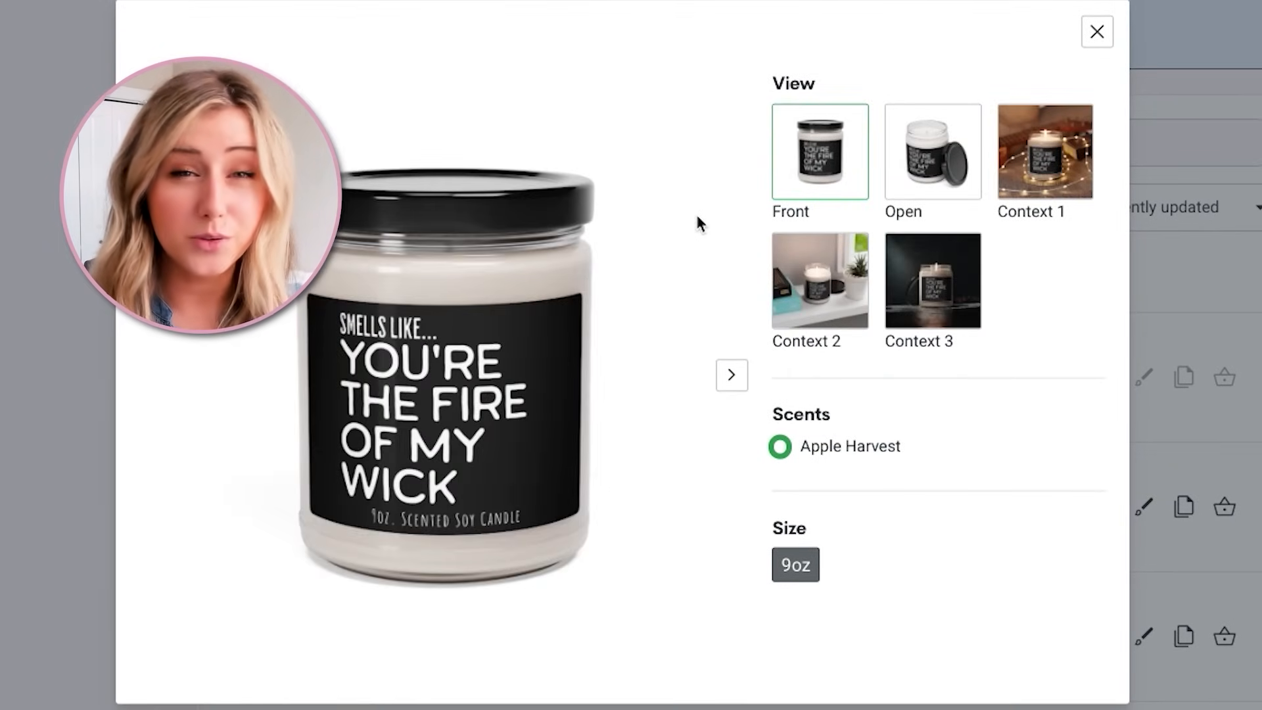
click(945, 303)
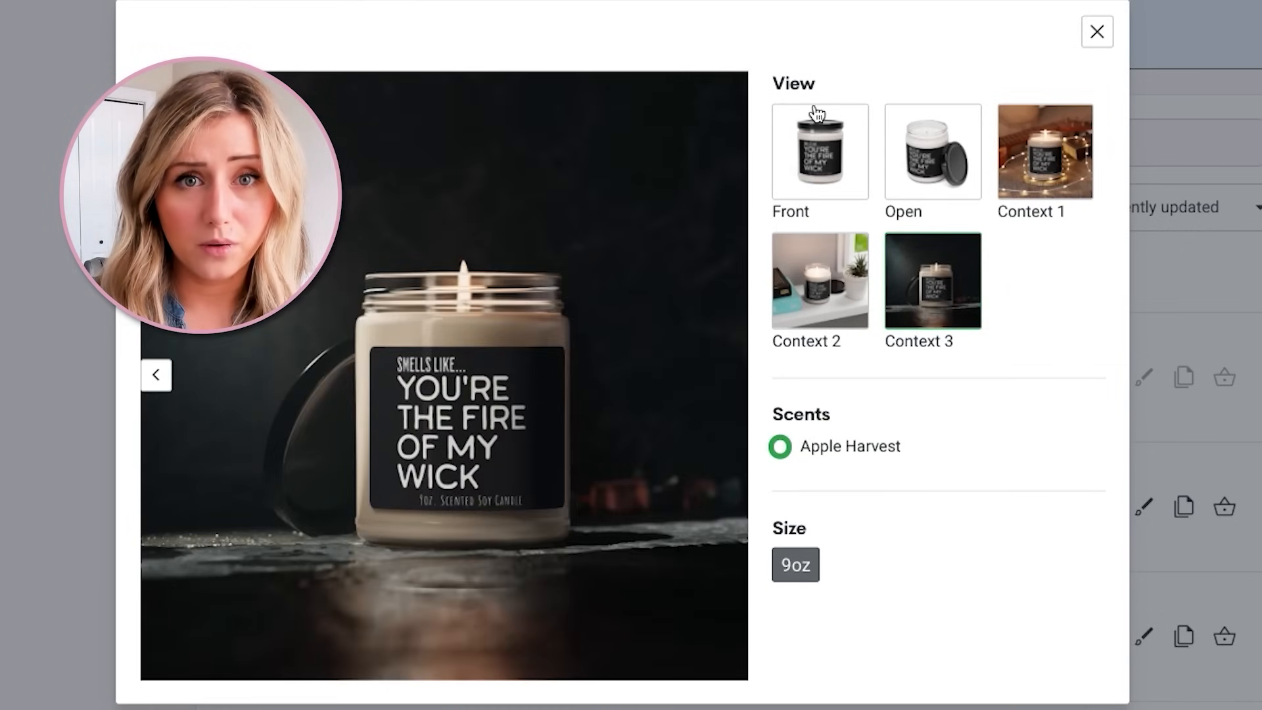
click(1096, 31)
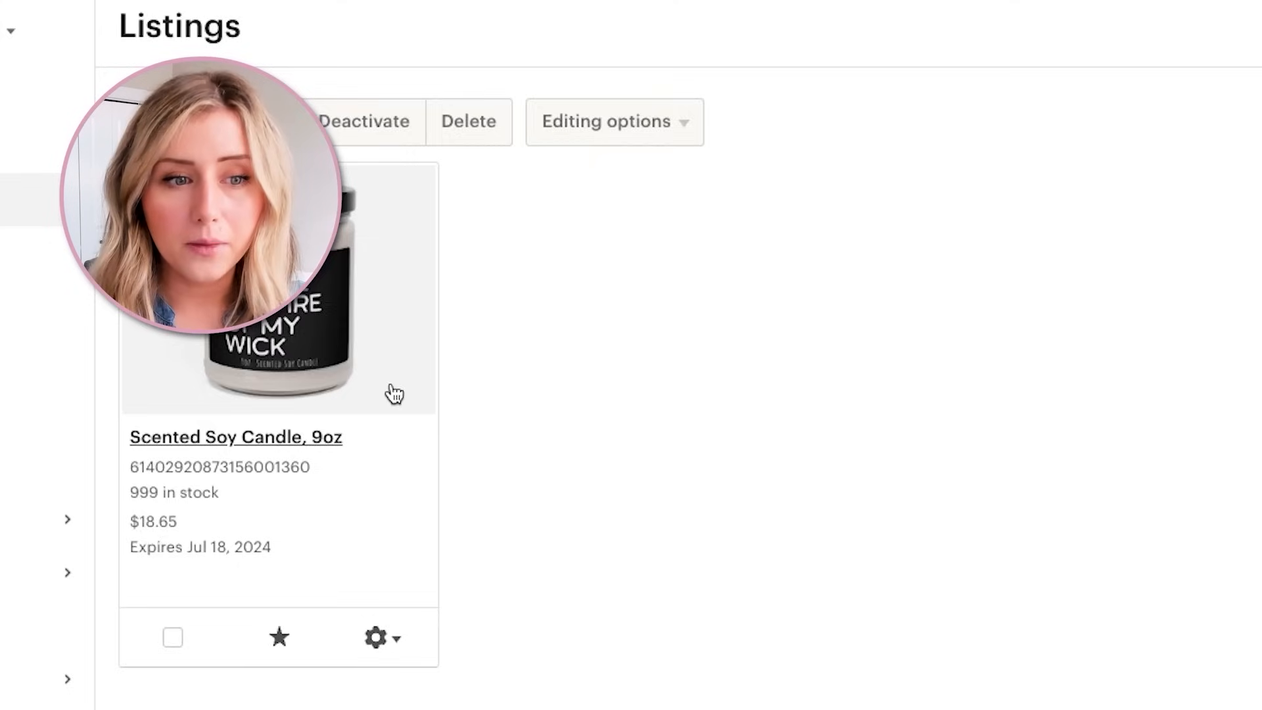
- Open the Scented Soy Candle, 9oz listing on Etsy and add "Punny The Fire of My Wick" before its existing title
click(395, 392)
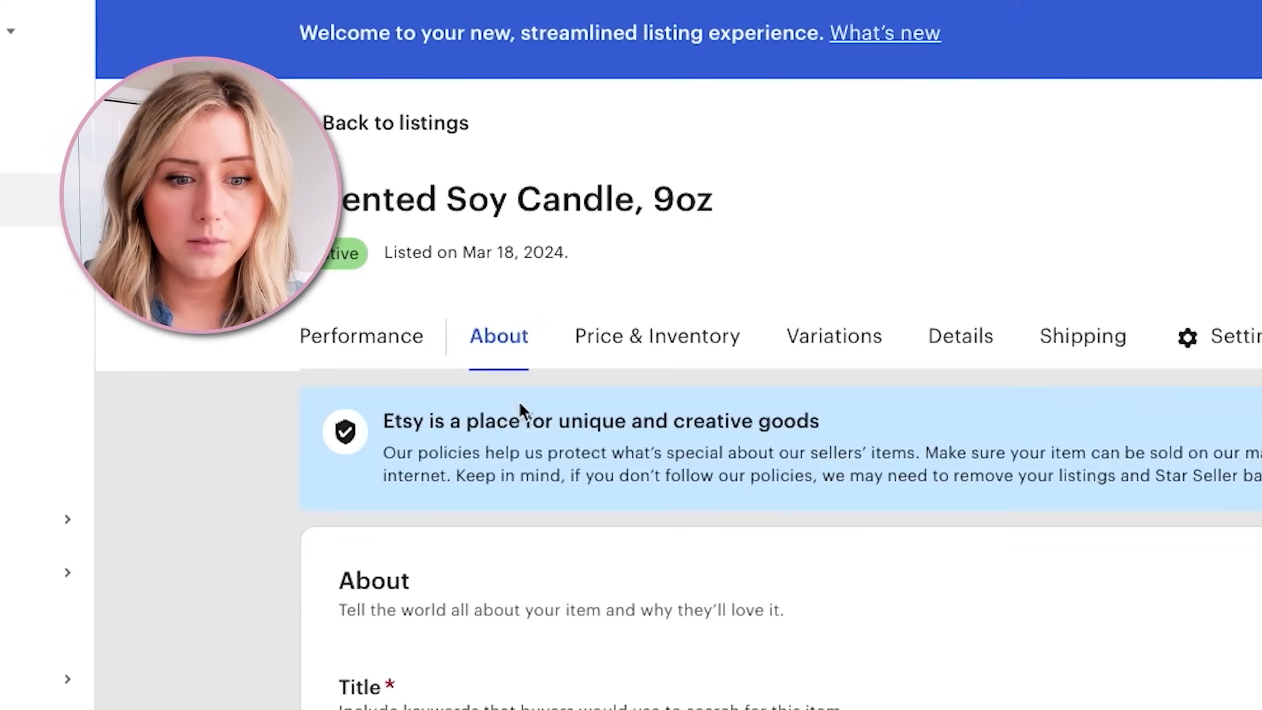
scroll(574, 553, down, 8)
scroll(541, 524, up, 3)
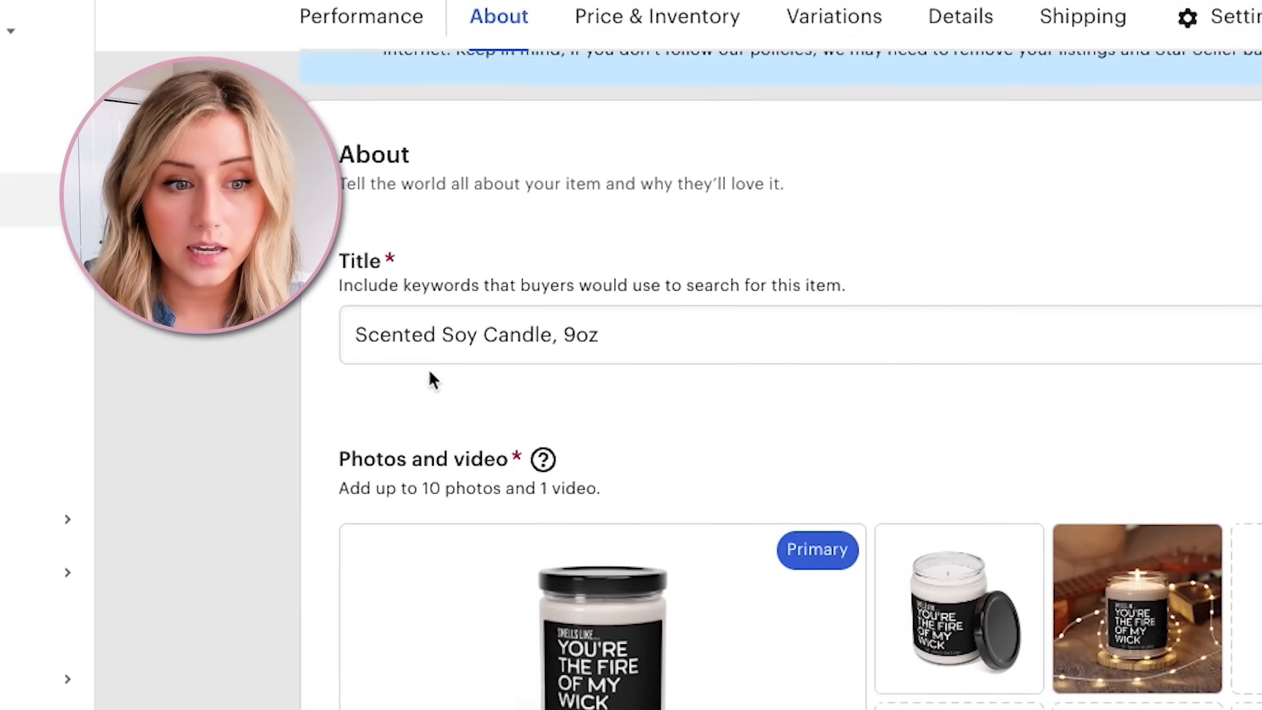
click(360, 344)
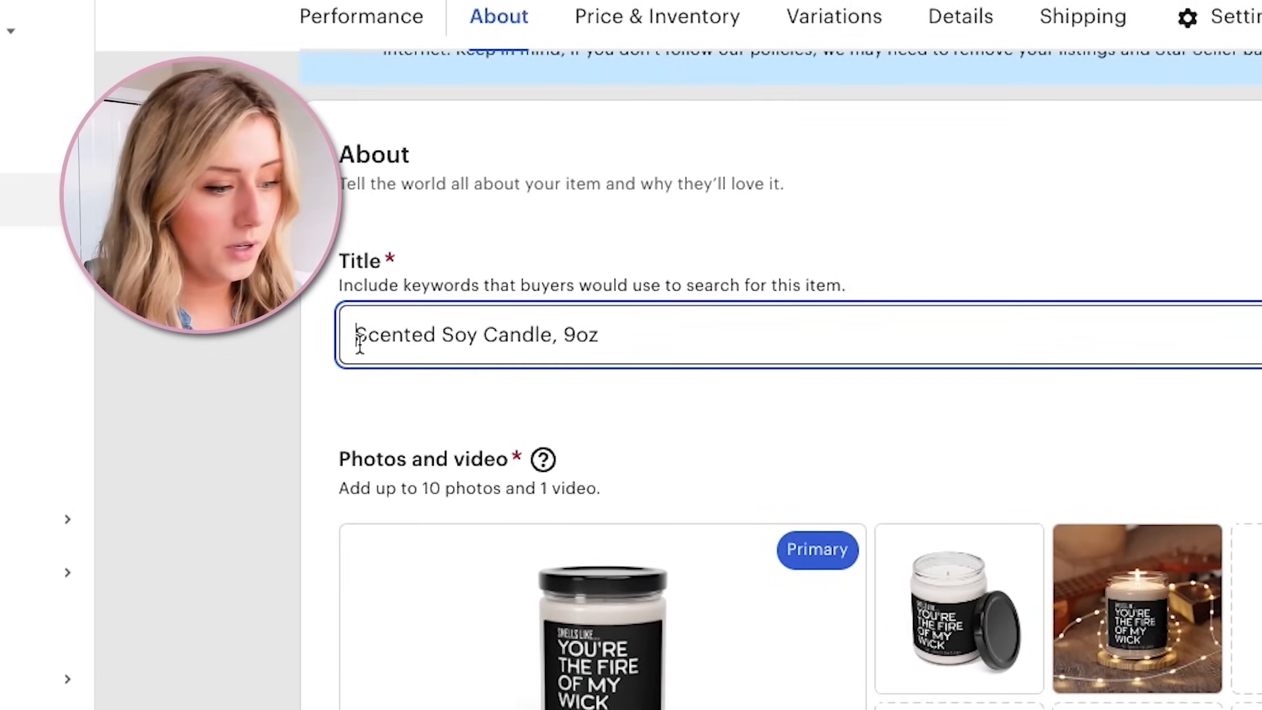
text(Punny The )
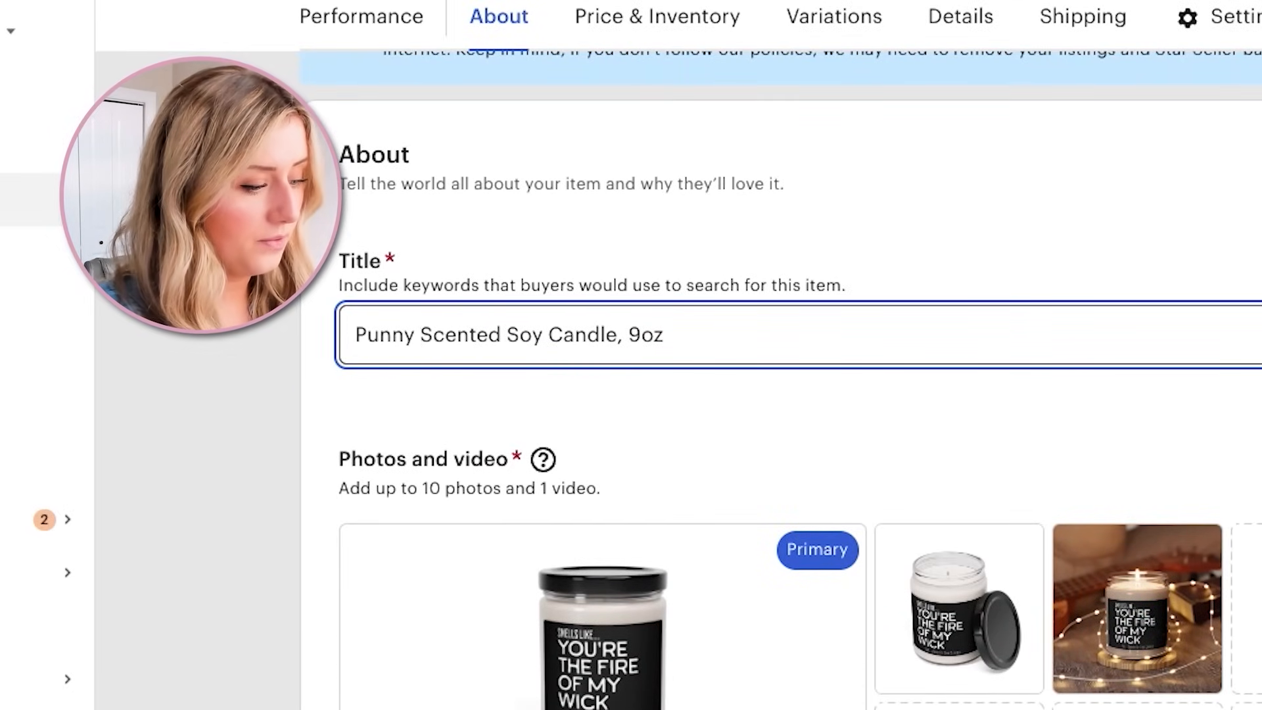
text(Fire of My Wi)
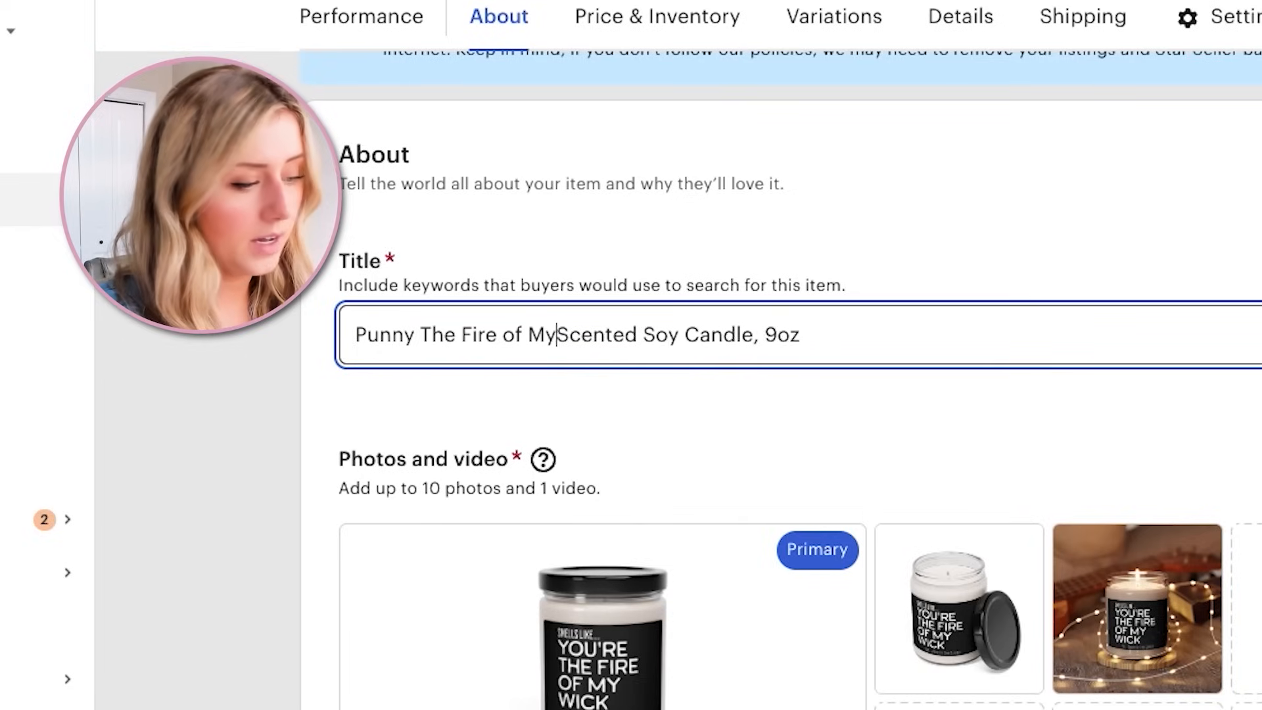
text(ck)
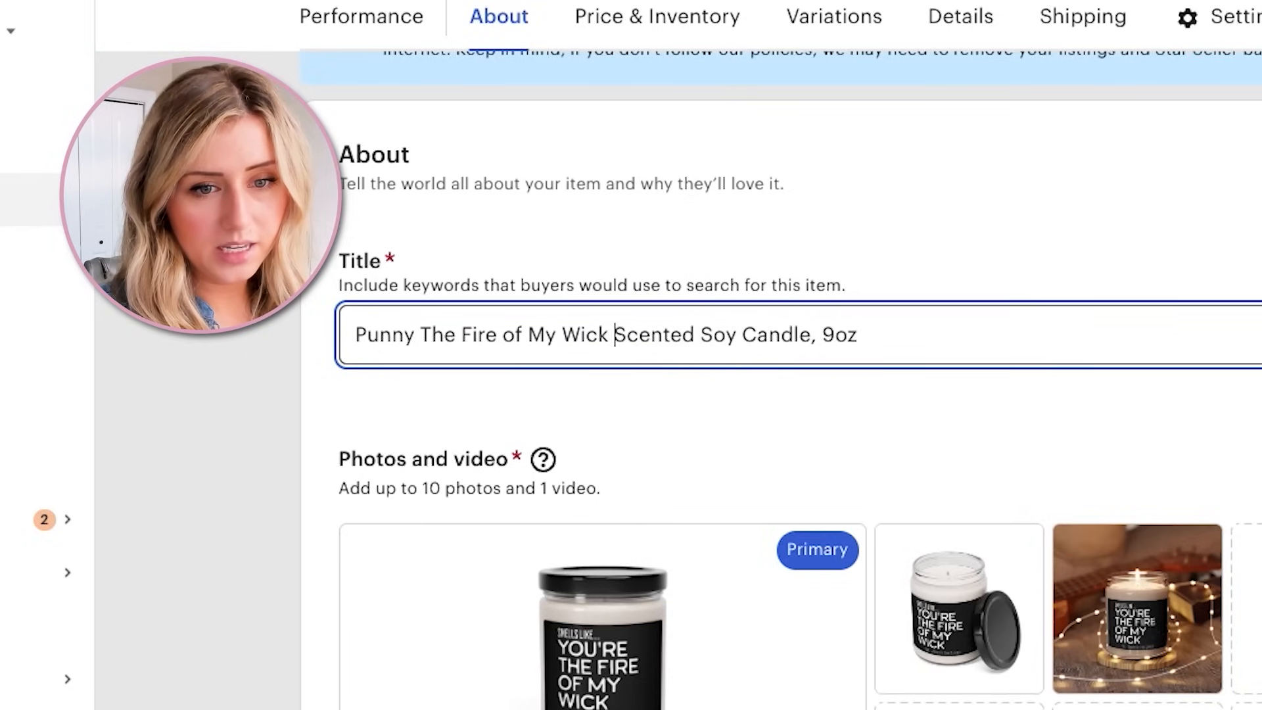
- Remove the comma after Candle in the title and append ", Gift for Boyfriend Girlfriend Husband Wife," after 9oz
click(821, 334)
key(BackSpace)
key(BackSpace)
key(BackSpace)
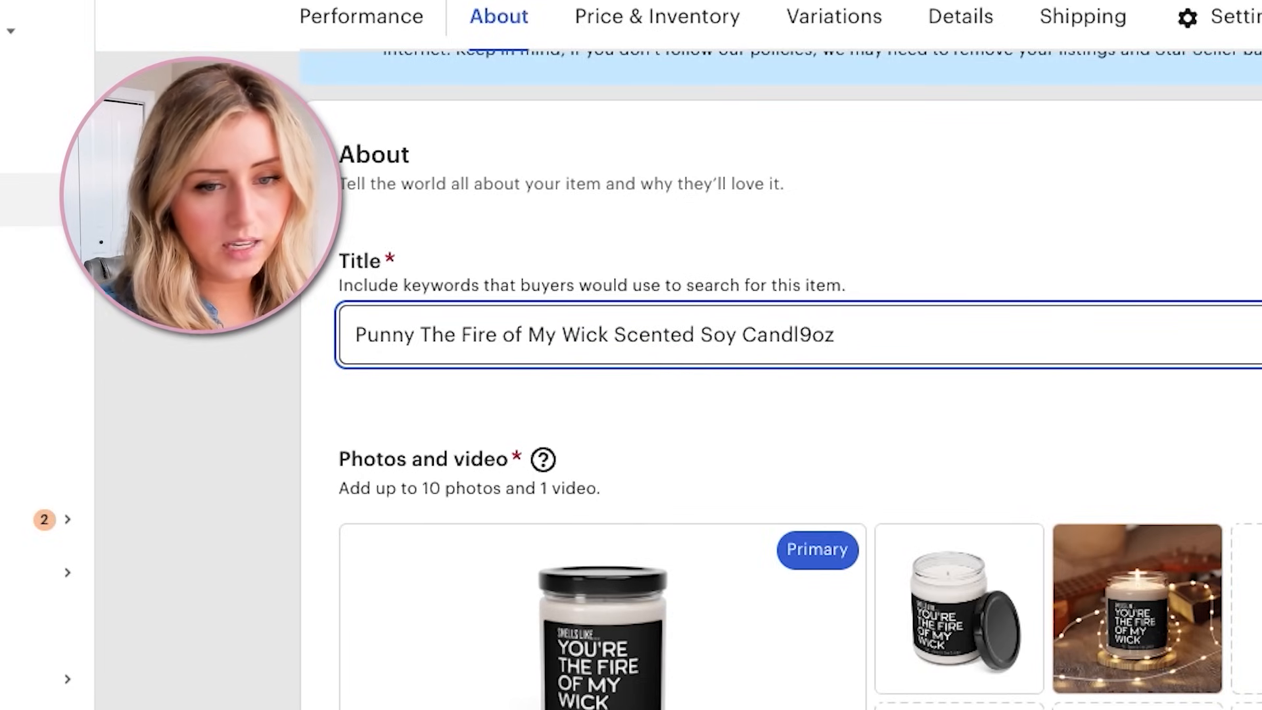
text(e )
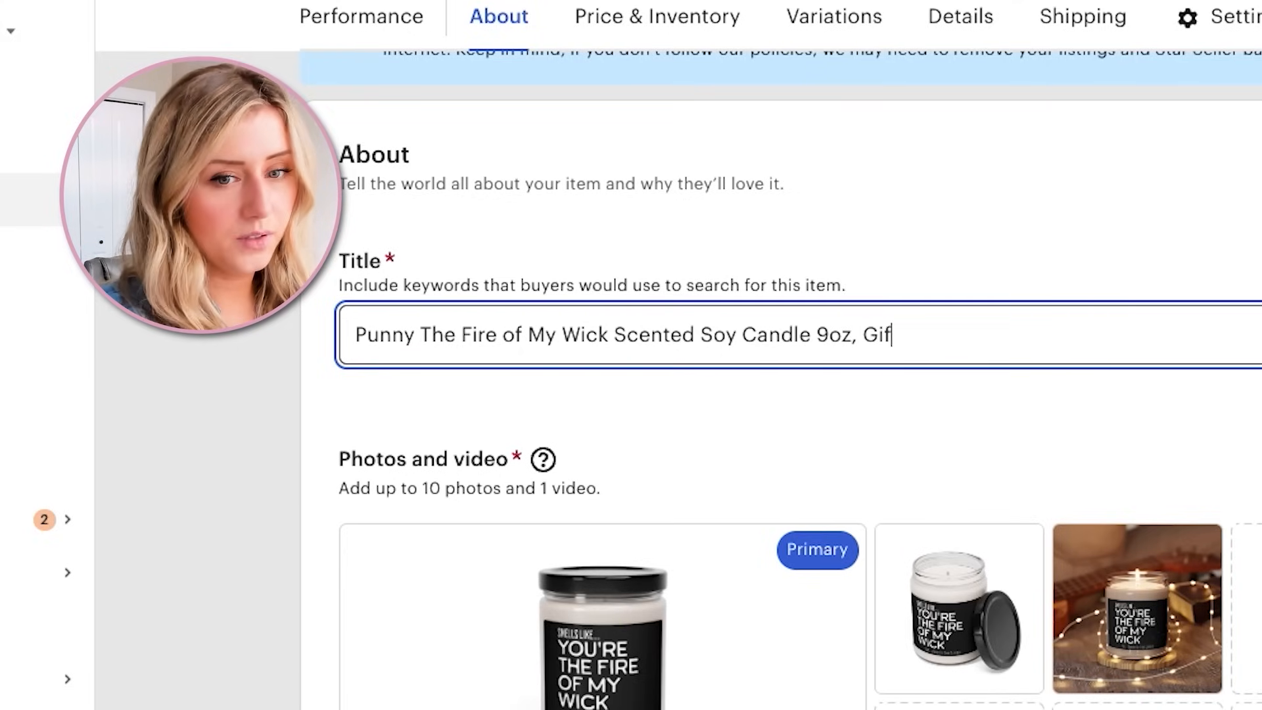
text(Boyfriend Girlfriend Husband Wife,)
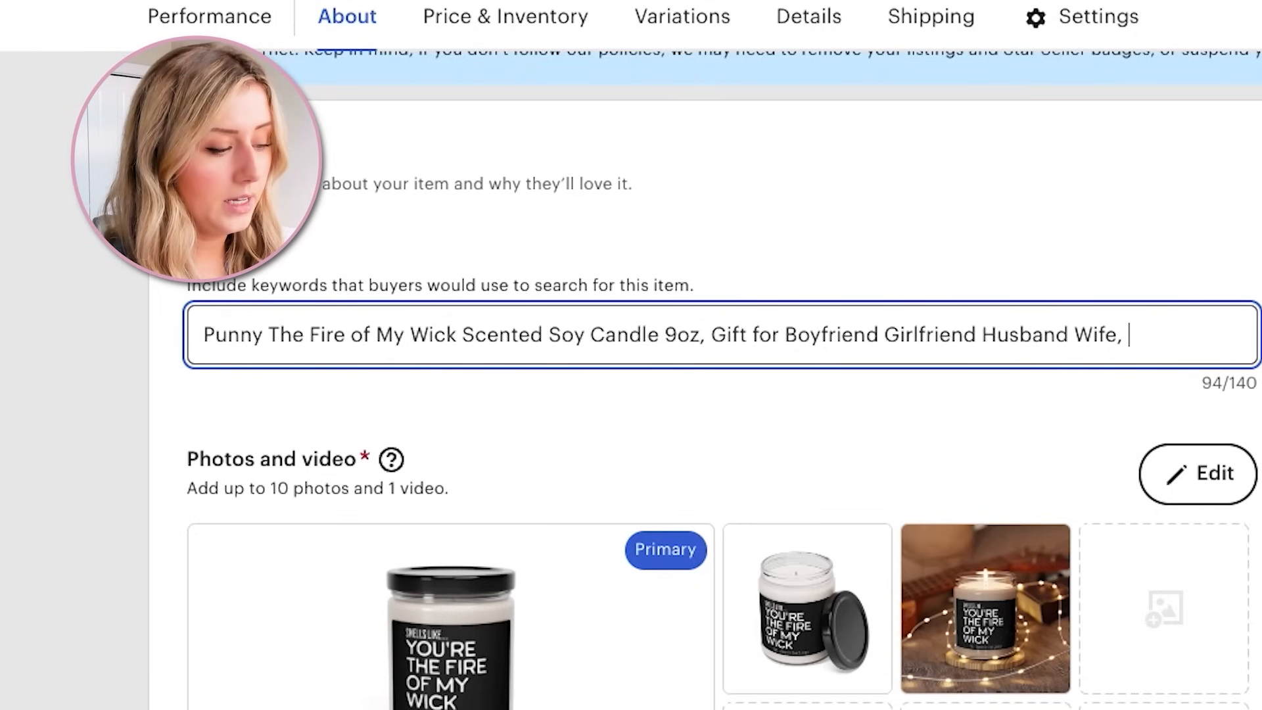
- Append "Engagement Mother's Day Birthday Valentine's Day" to the end of the listing title
text(Engagemetn)
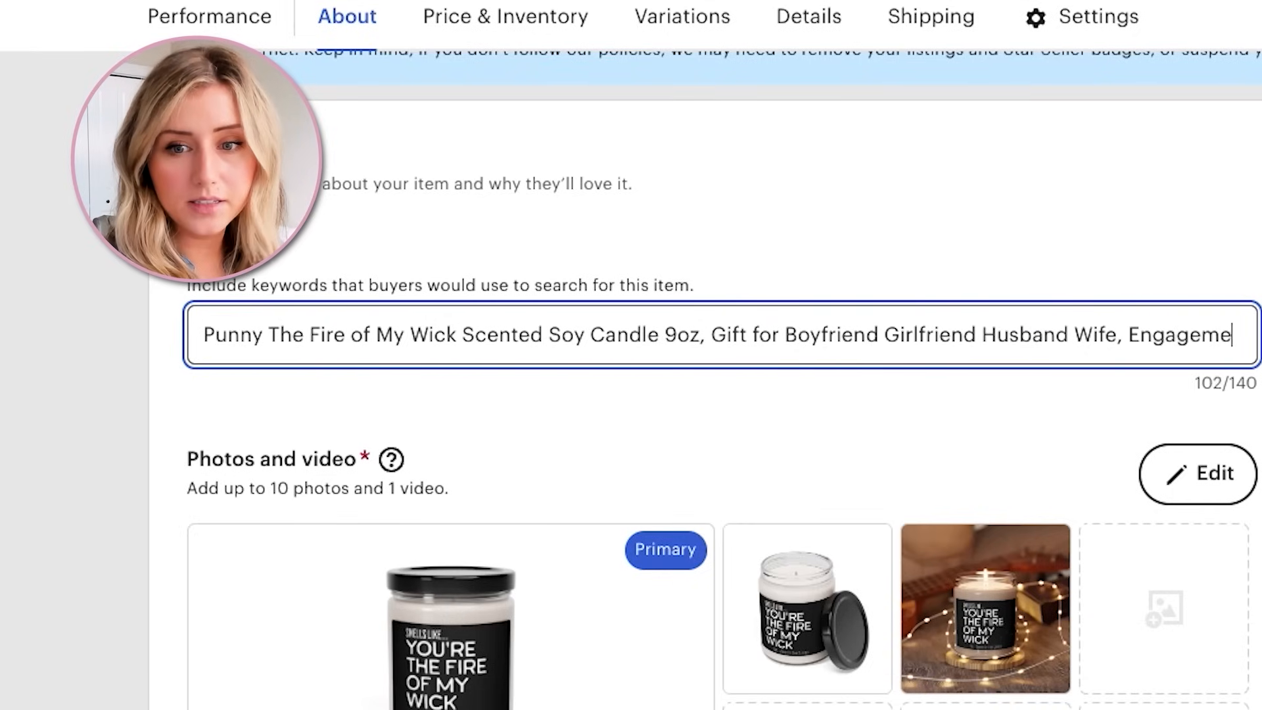
key(BackSpace)
key(BackSpace)
key(BackSpace)
text(nt )
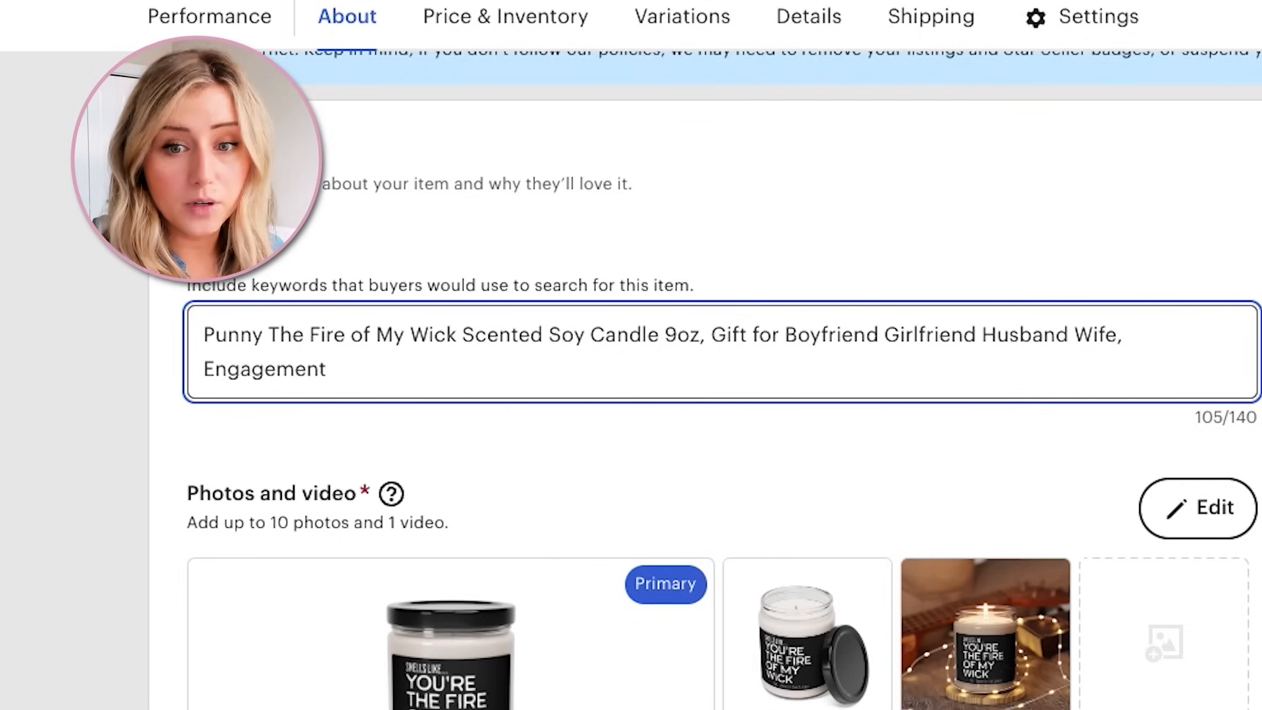
text(Mother's )
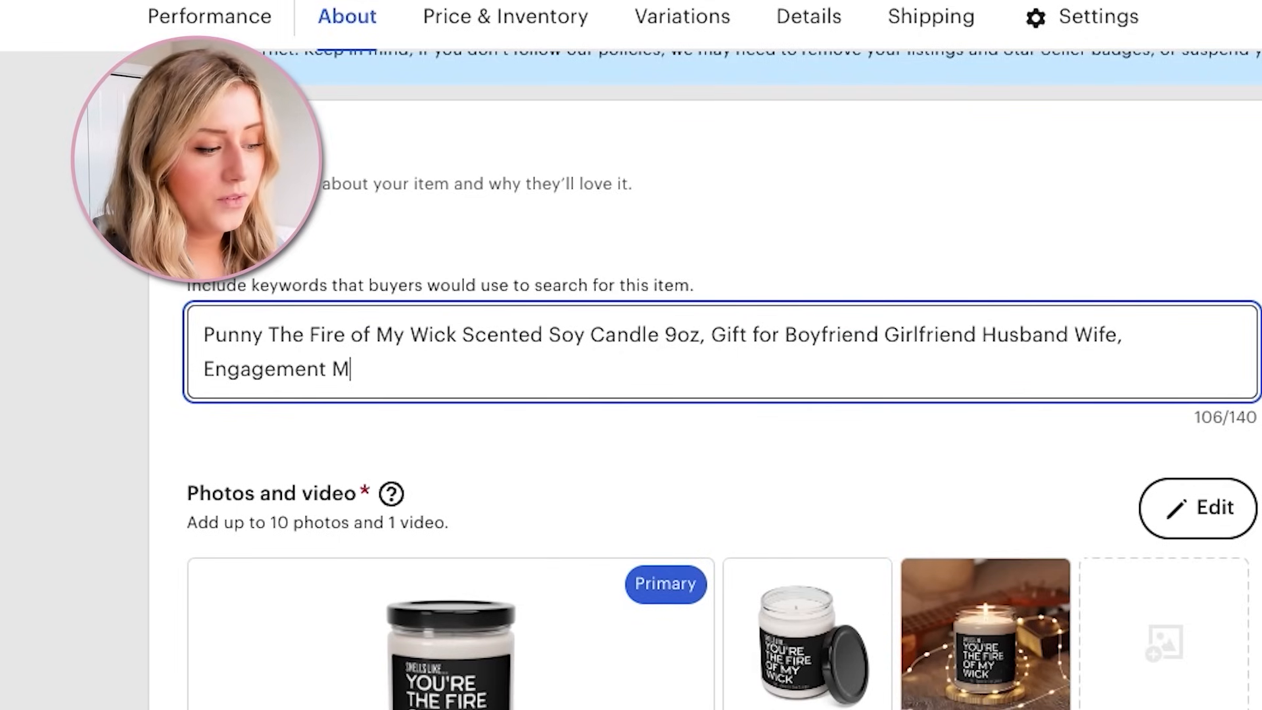
text(Day)
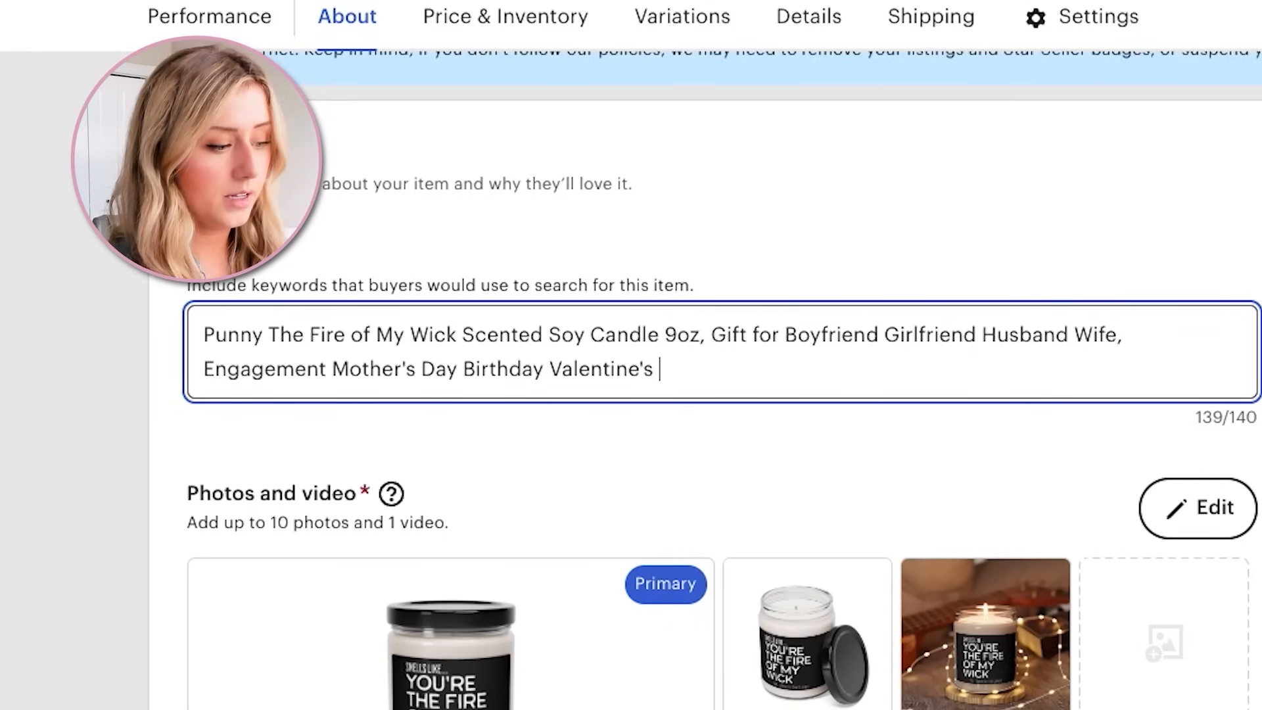
text(Day Birthday Valentine's Day)
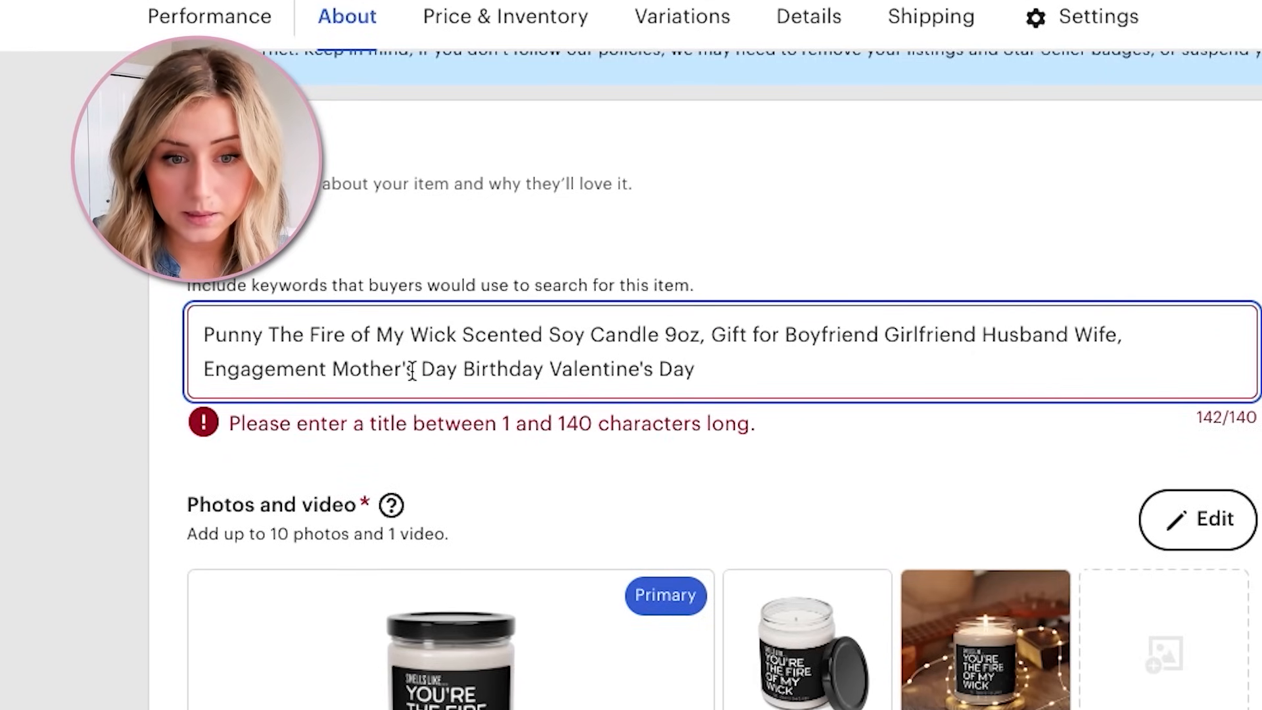
- Shorten the title by removing the apostrophe from Valentine's and the comma after Wife
click(645, 368)
key(BackSpace)
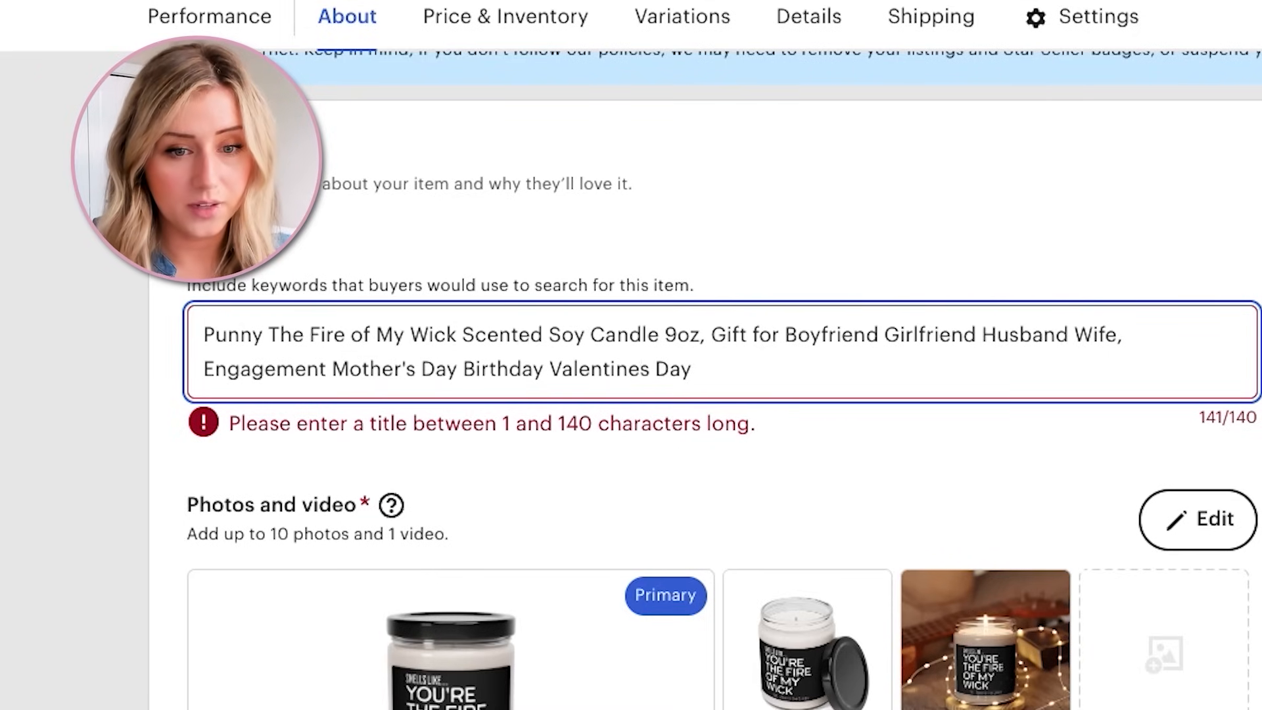
click(1128, 328)
key(BackSpace)
- Make the lit candle photo with string lights the primary photo and zoom its thumbnail in on the candle
drag(986, 651, 556, 696)
scroll(562, 700, down, 5)
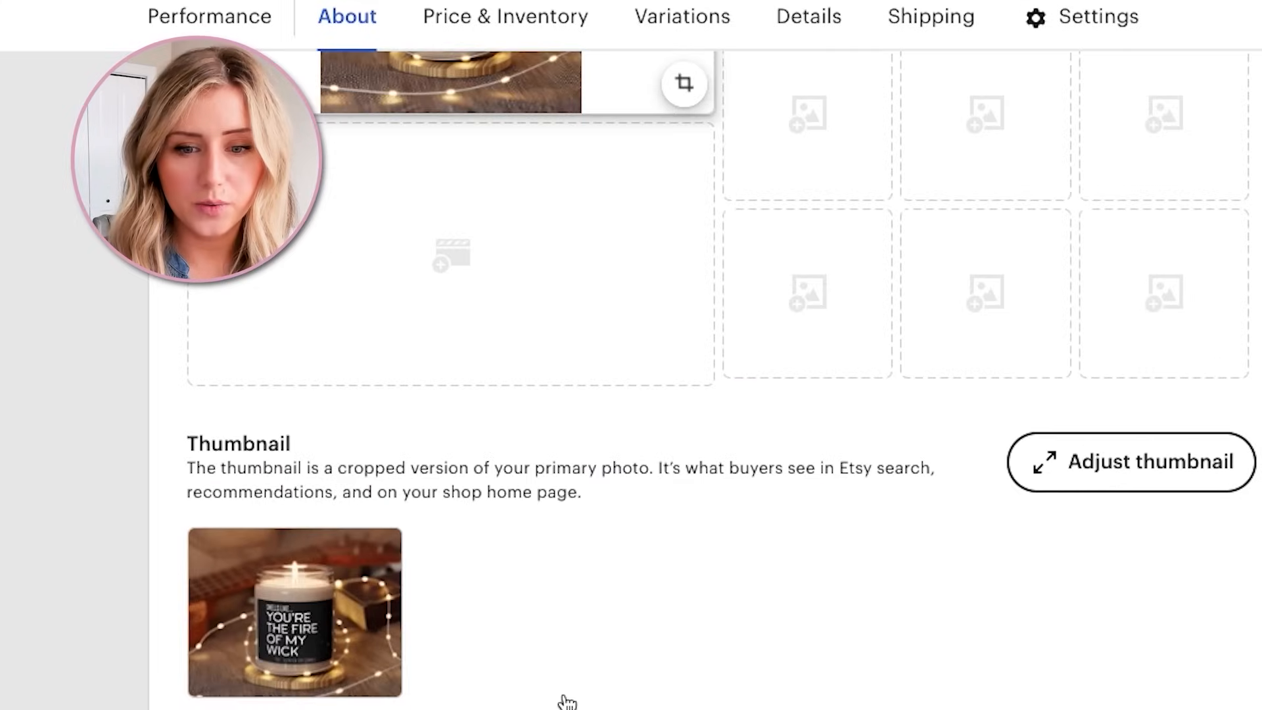
click(1133, 462)
drag(502, 616, 749, 617)
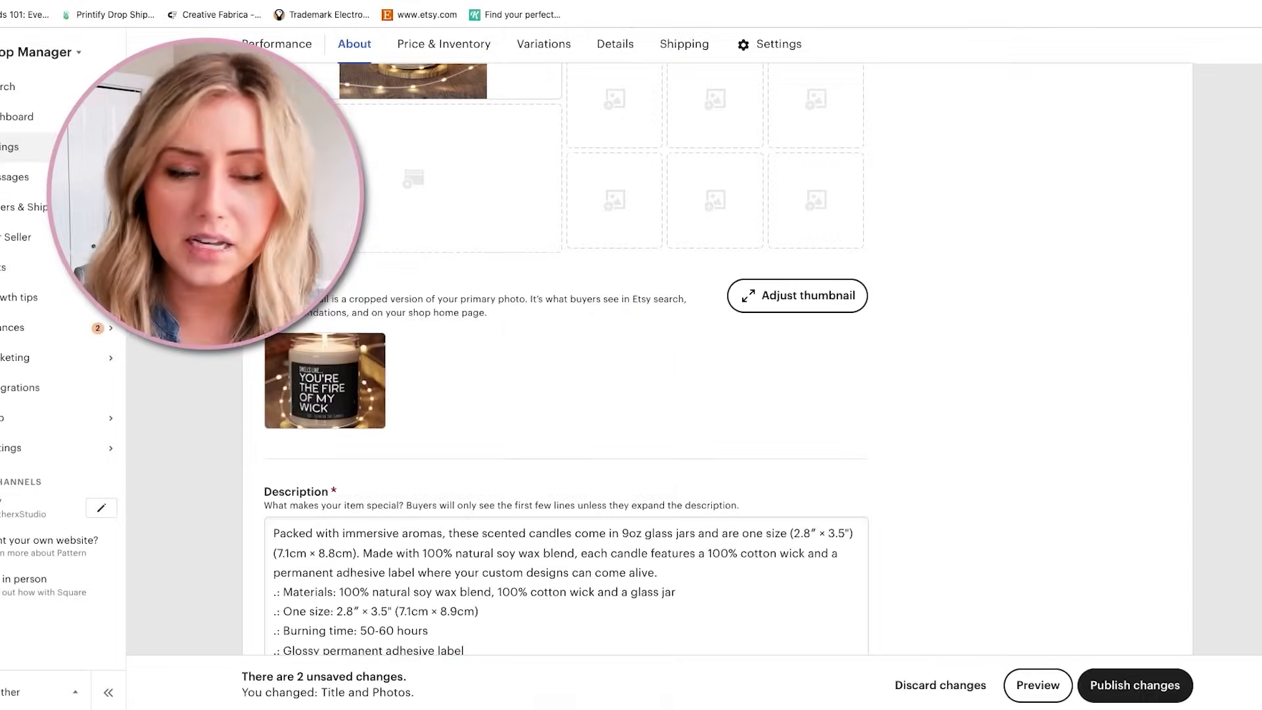
- Set the listing's price to $24.99
scroll(562, 428, down, 15)
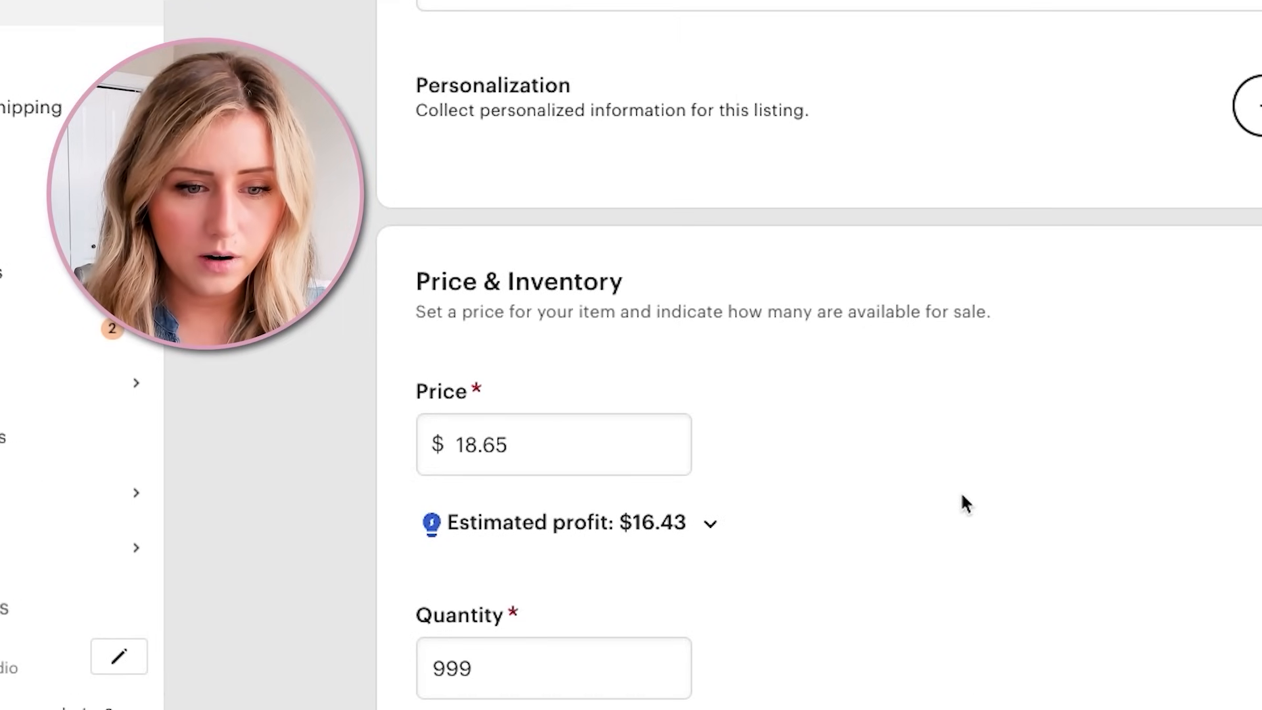
drag(522, 430, 353, 437)
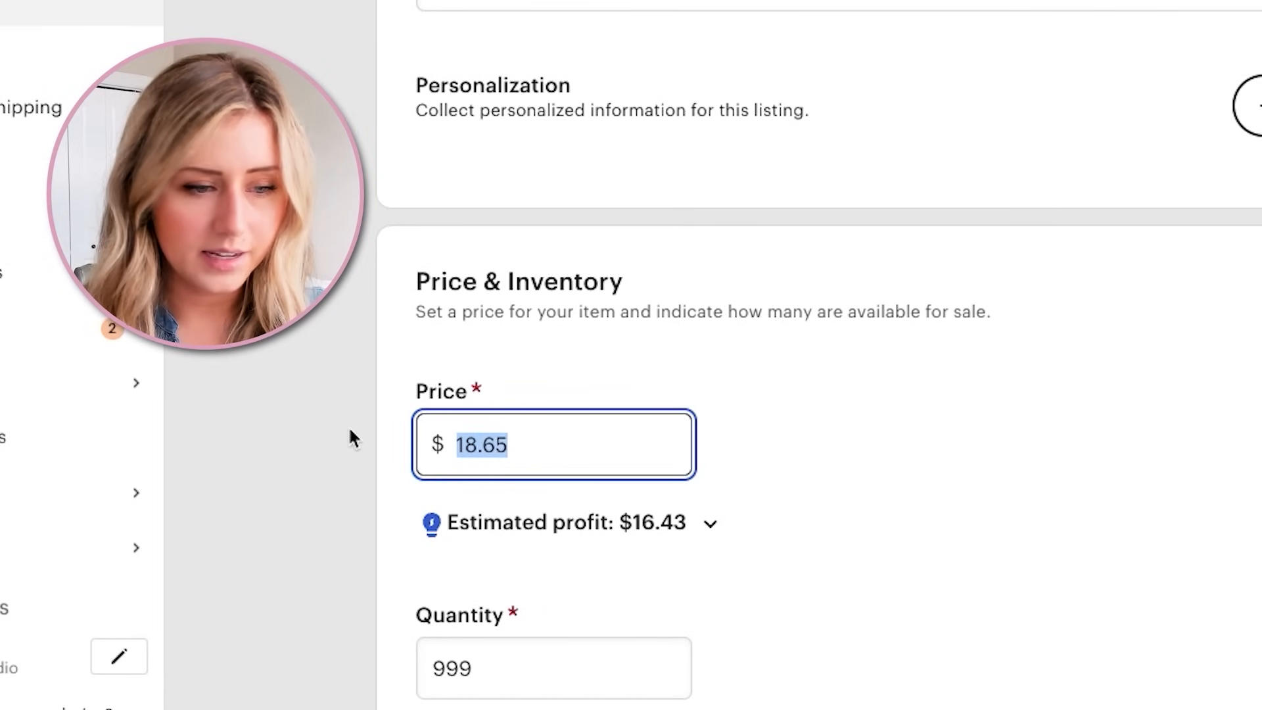
text(24.99)
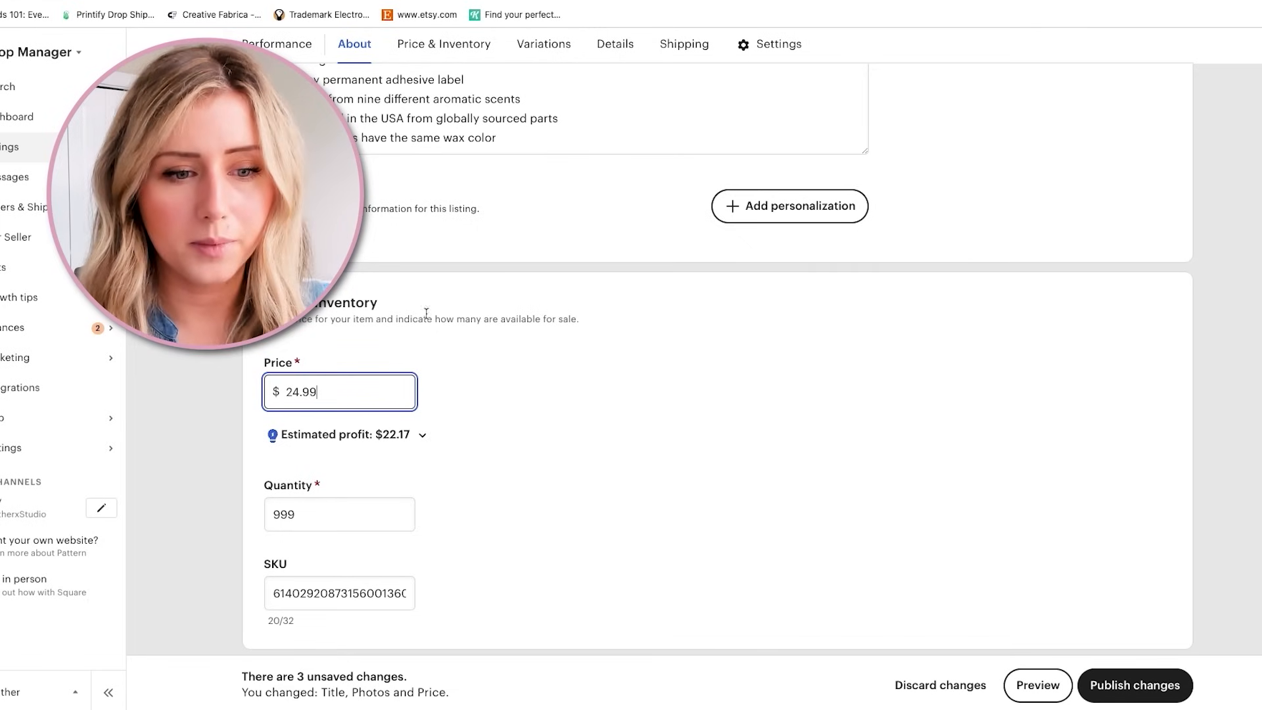
click(1096, 310)
- Add the tags "gift for wife" and "husband boyfriend" to the listing
scroll(1071, 345, down, 6)
scroll(620, 339, down, 2)
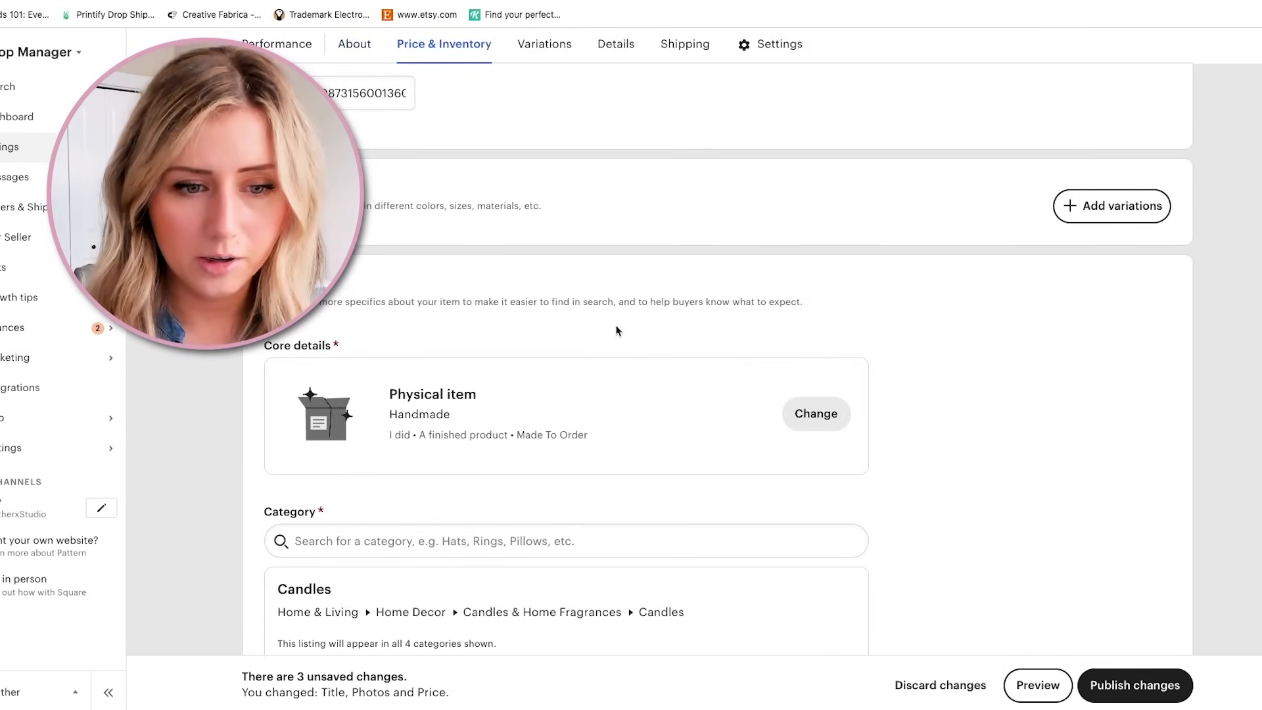
scroll(615, 325, down, 10)
click(507, 248)
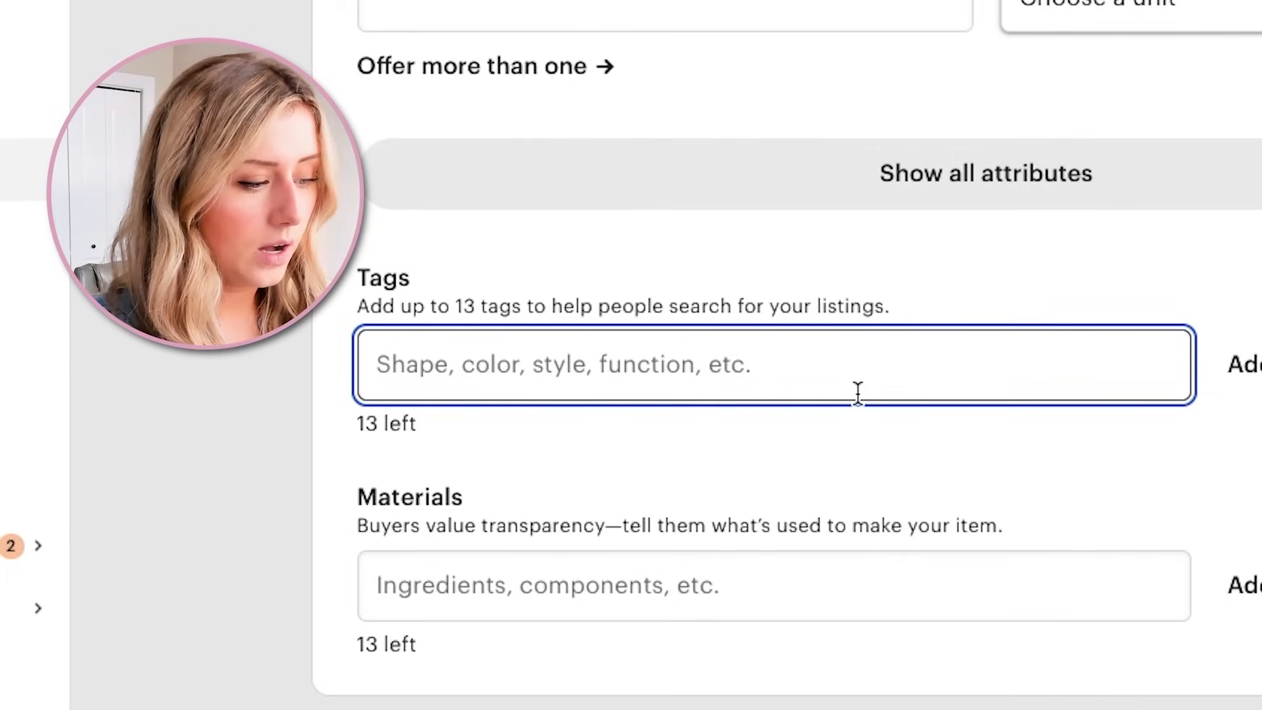
text(gift for wife)
key(Return)
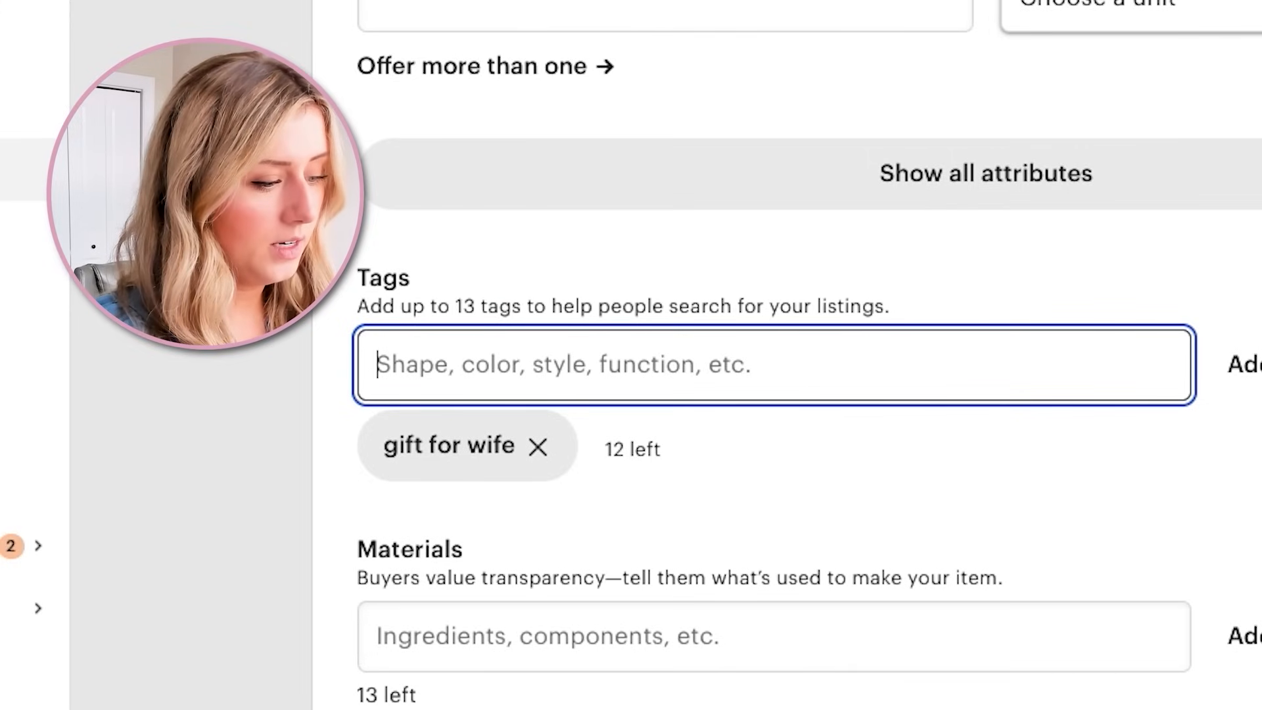
text(husband bo)
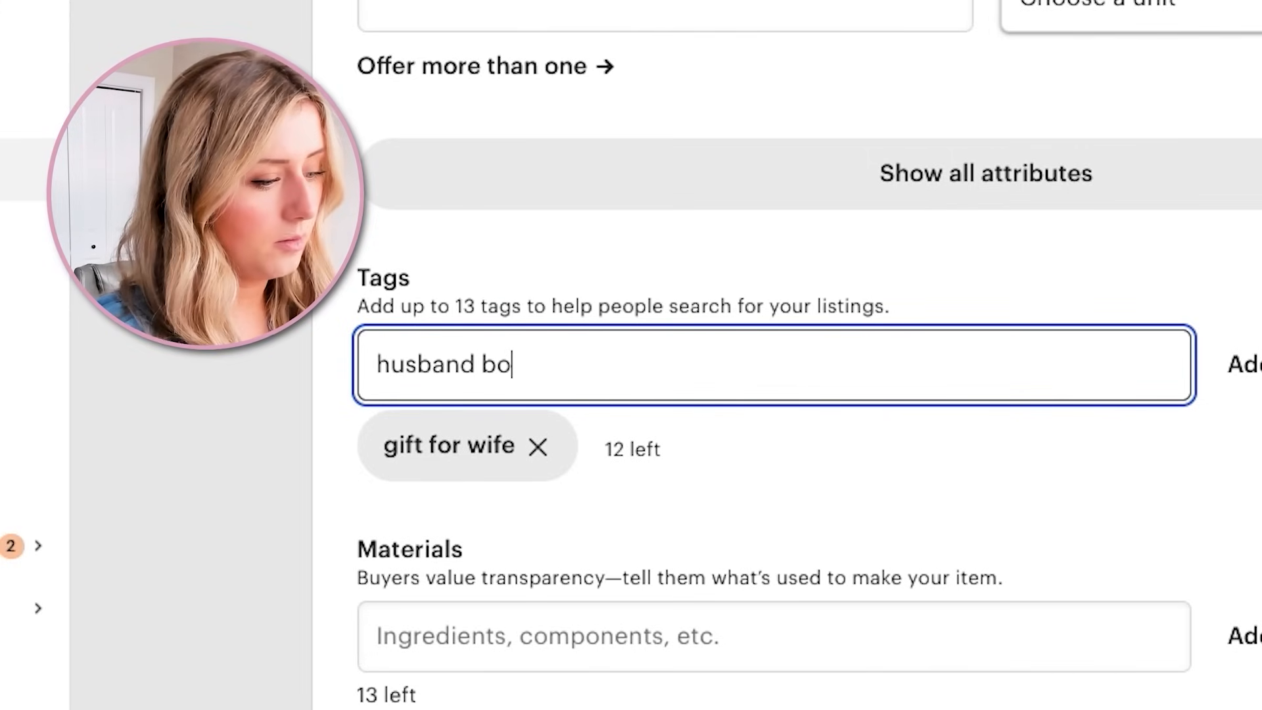
text(yfriend)
key(Return)
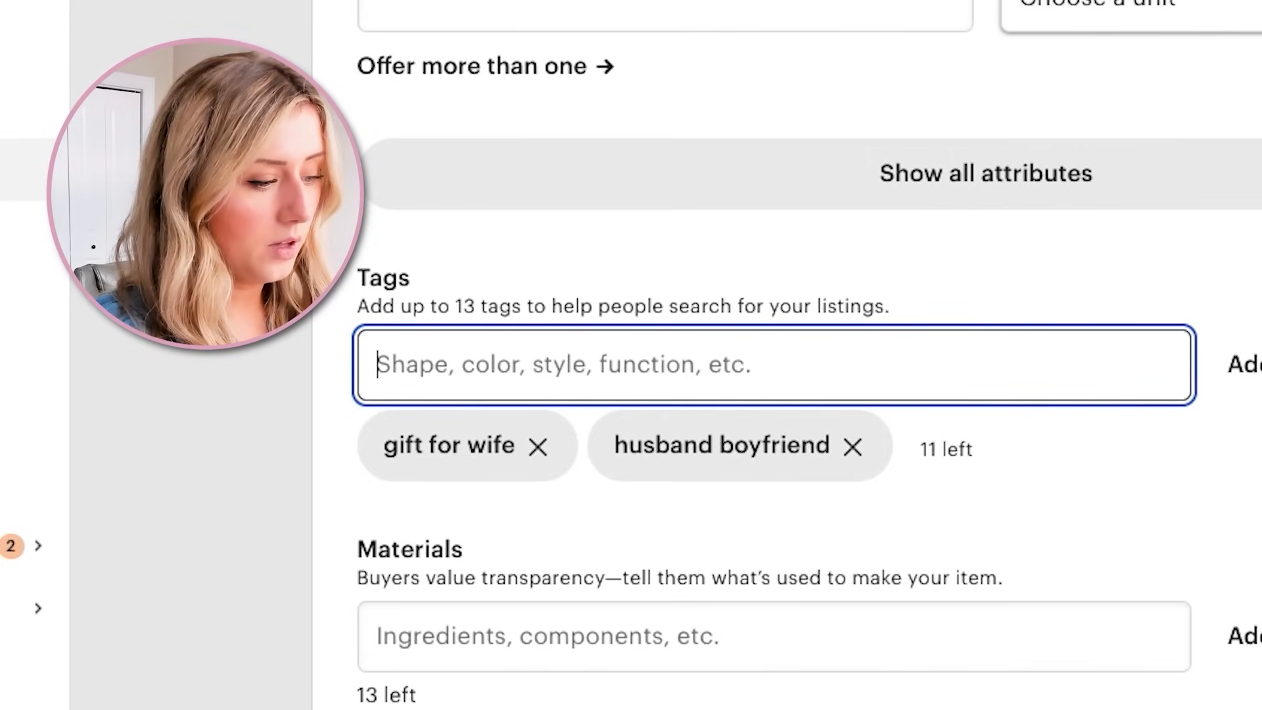
- Add the tags "girlfriend fiancee" and "fiance vday" to the listing
text(girlfriend fiancee)
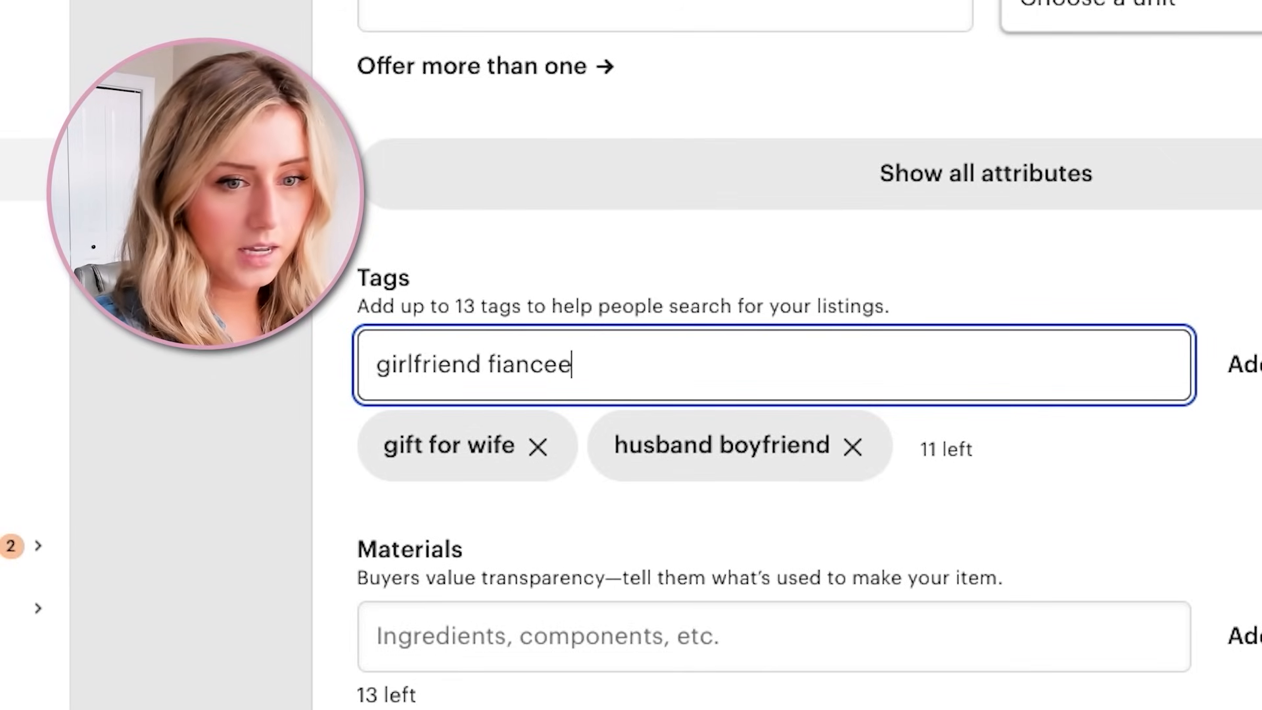
key(Return)
text(fiance)
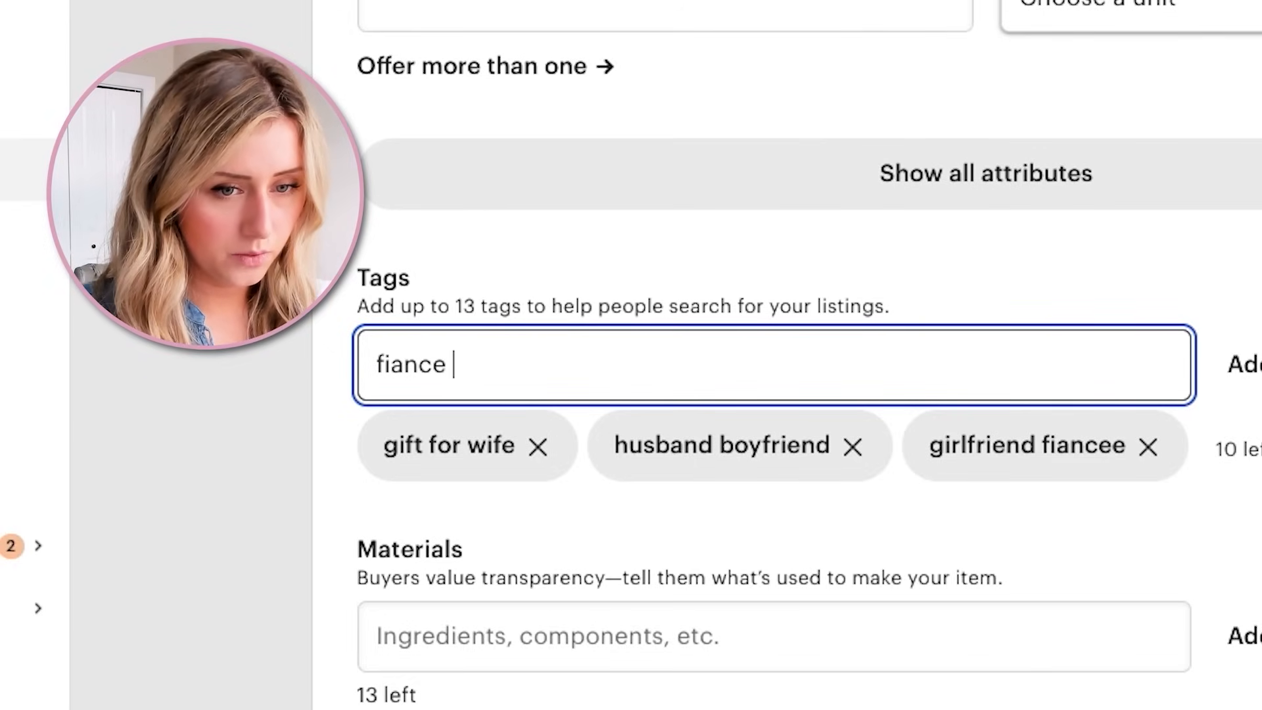
text(vday)
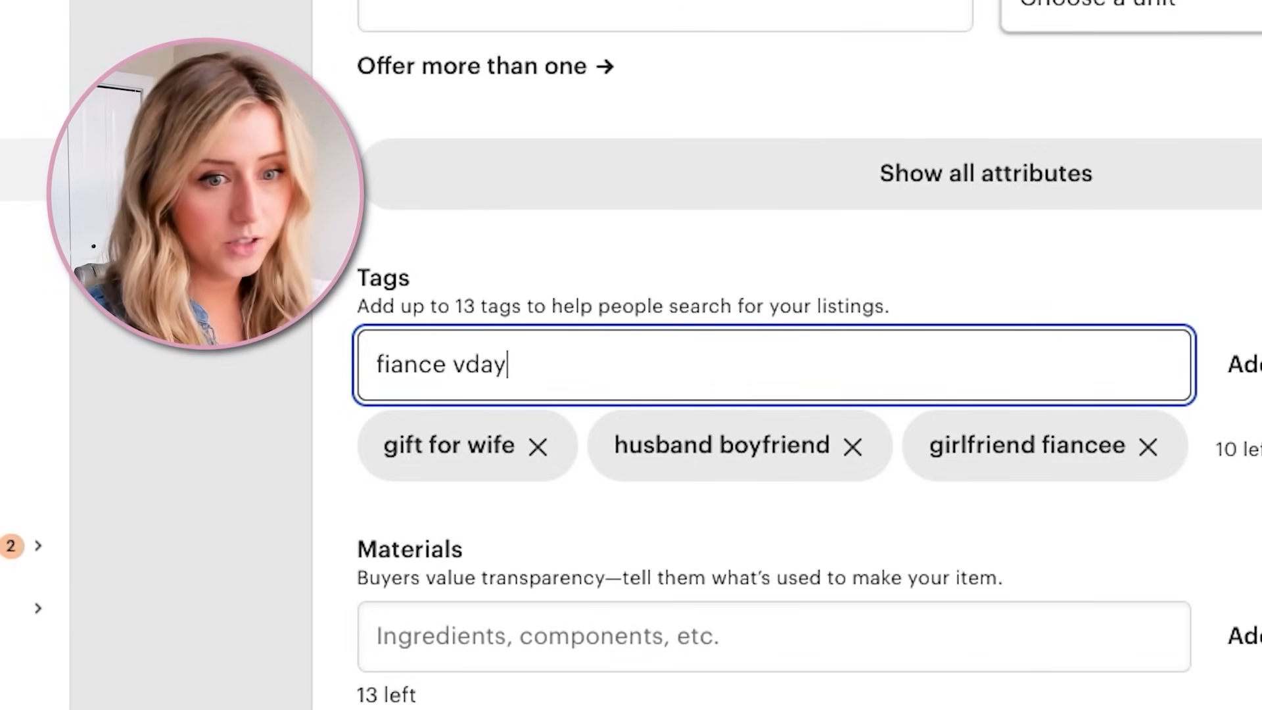
key(Return)
- Add the tags "valentine's day" and "engagement gift" to the listing
text(valent)
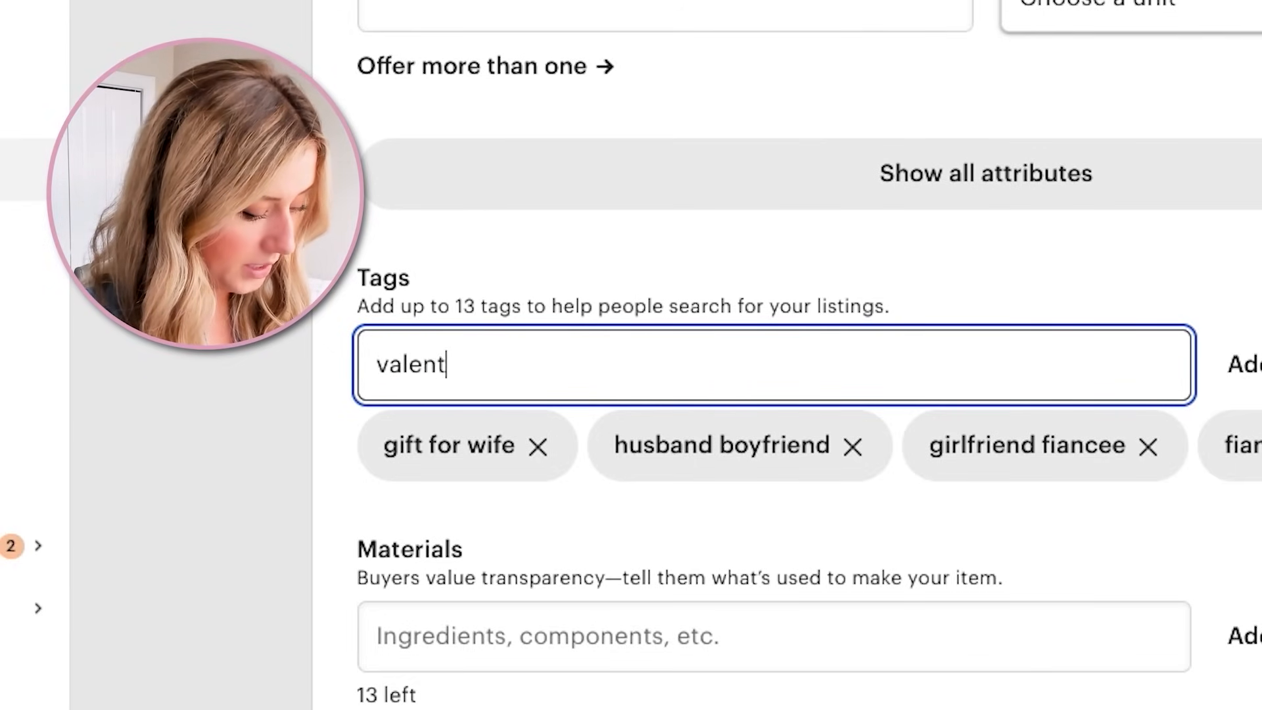
text(ine's day)
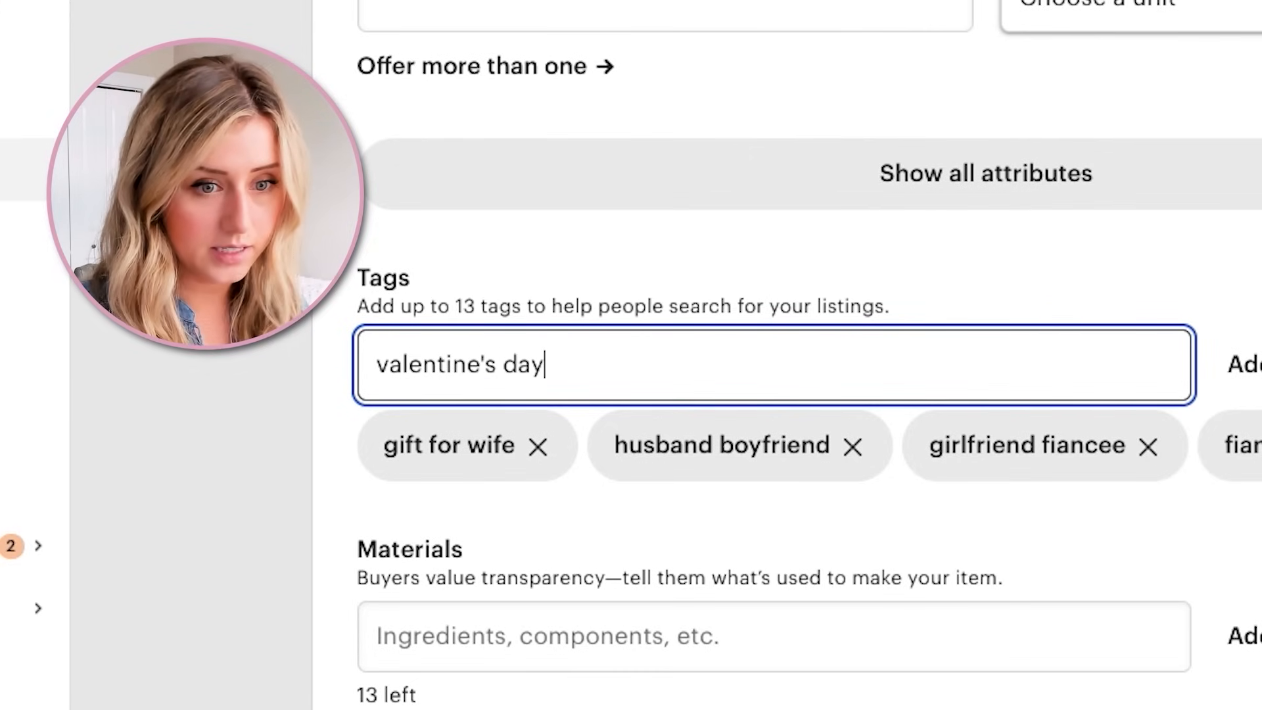
key(Return)
text(enga)
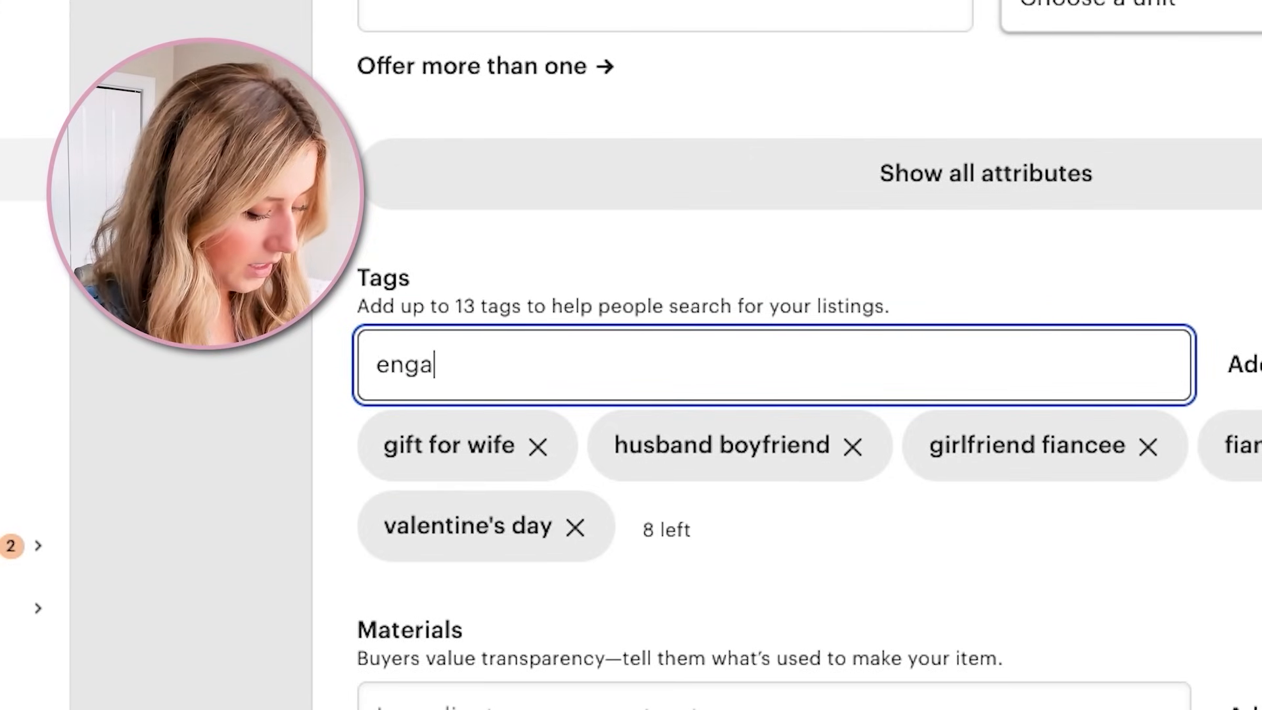
text(gement gift)
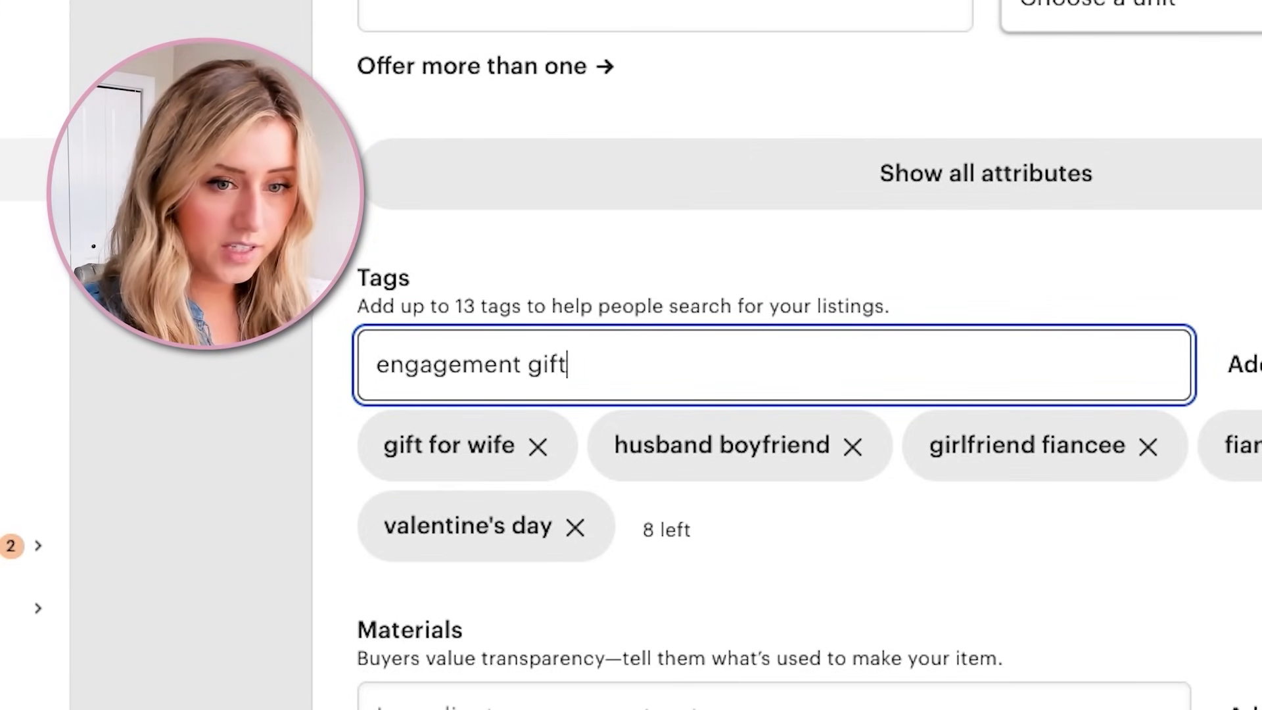
key(Return)
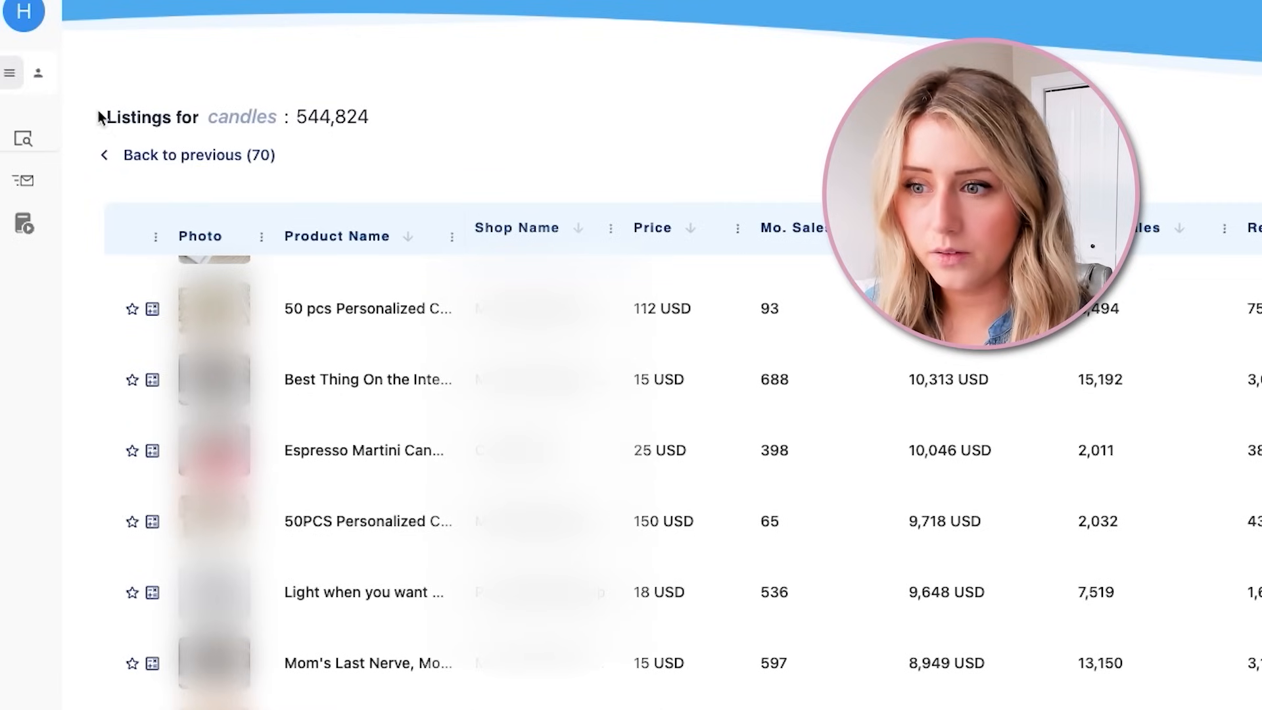
- Switch to EverBee's Keyword Research and search for "candle gift"
mouse_move(16, 155)
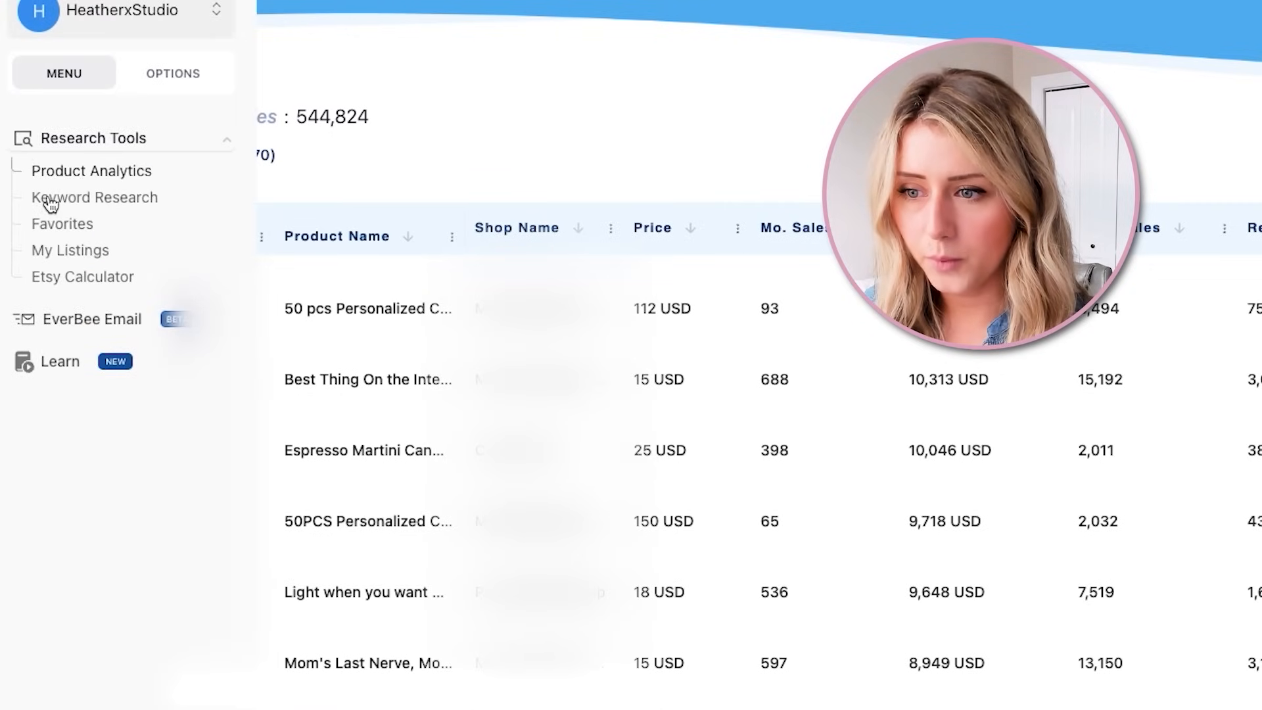
click(46, 201)
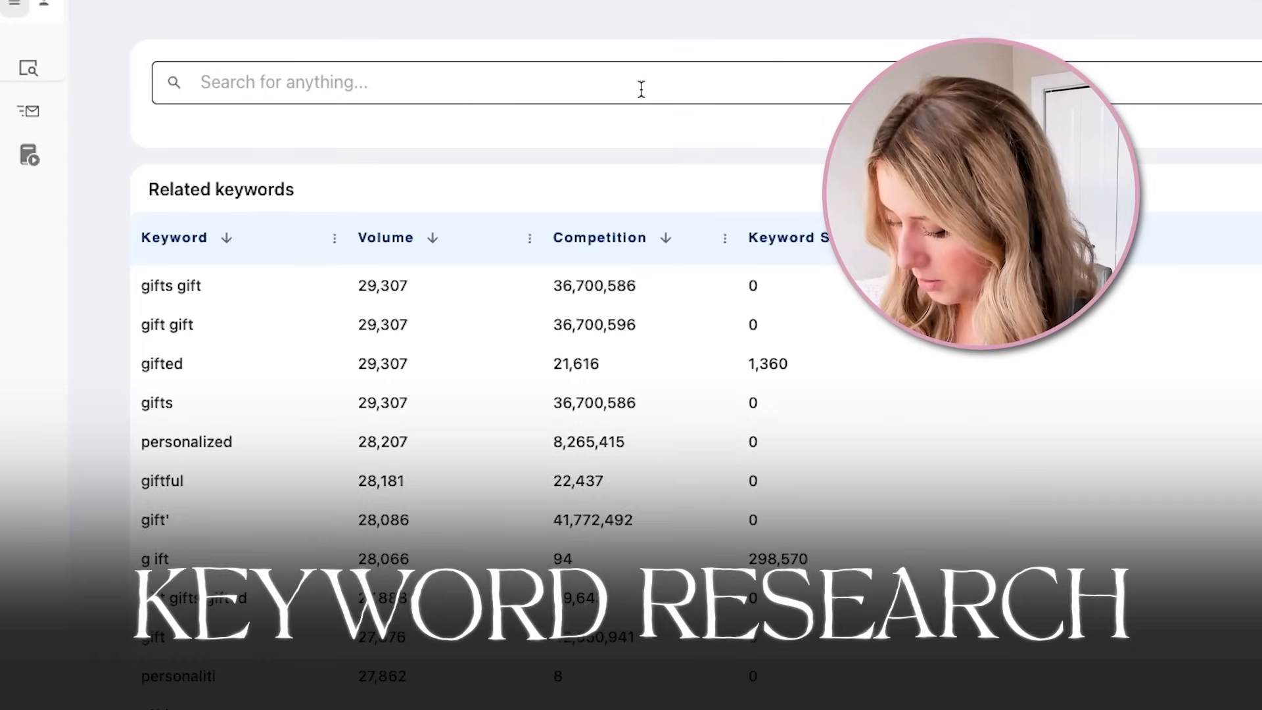
text(candle )
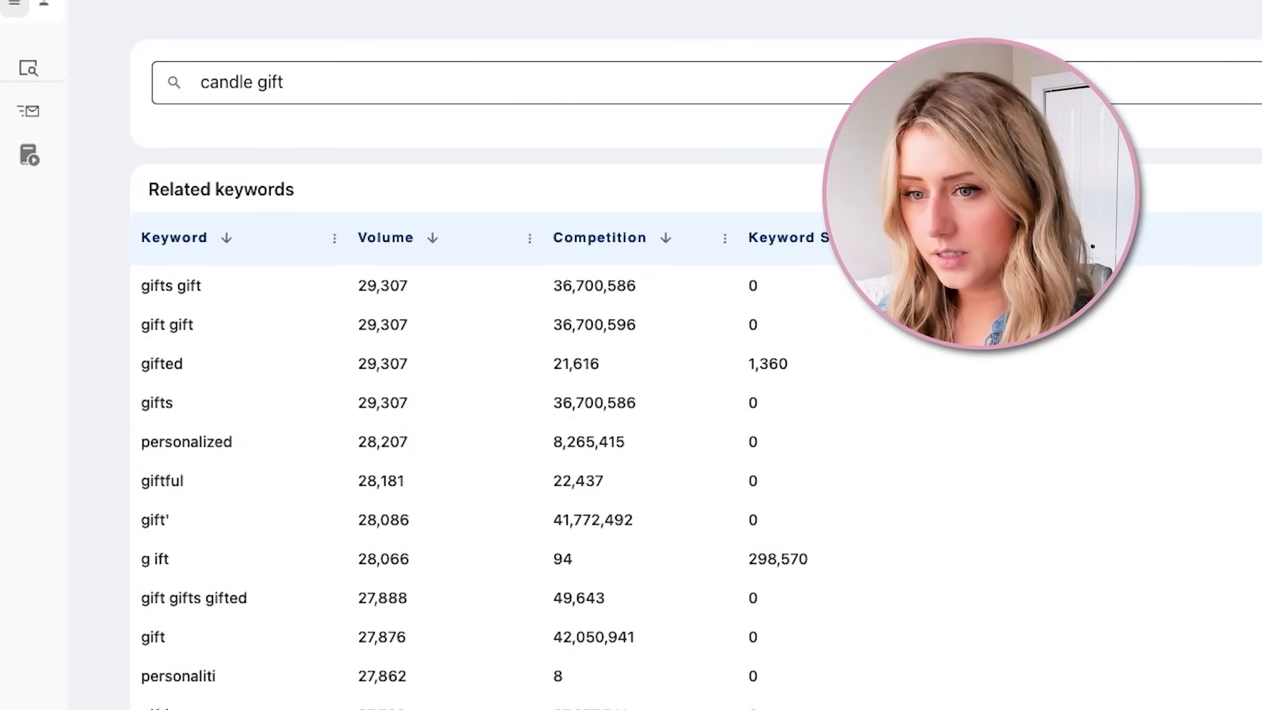
text(gift)
key(Return)
scroll(731, 610, down, 1)
scroll(731, 609, down, 3)
scroll(729, 589, up, 4)
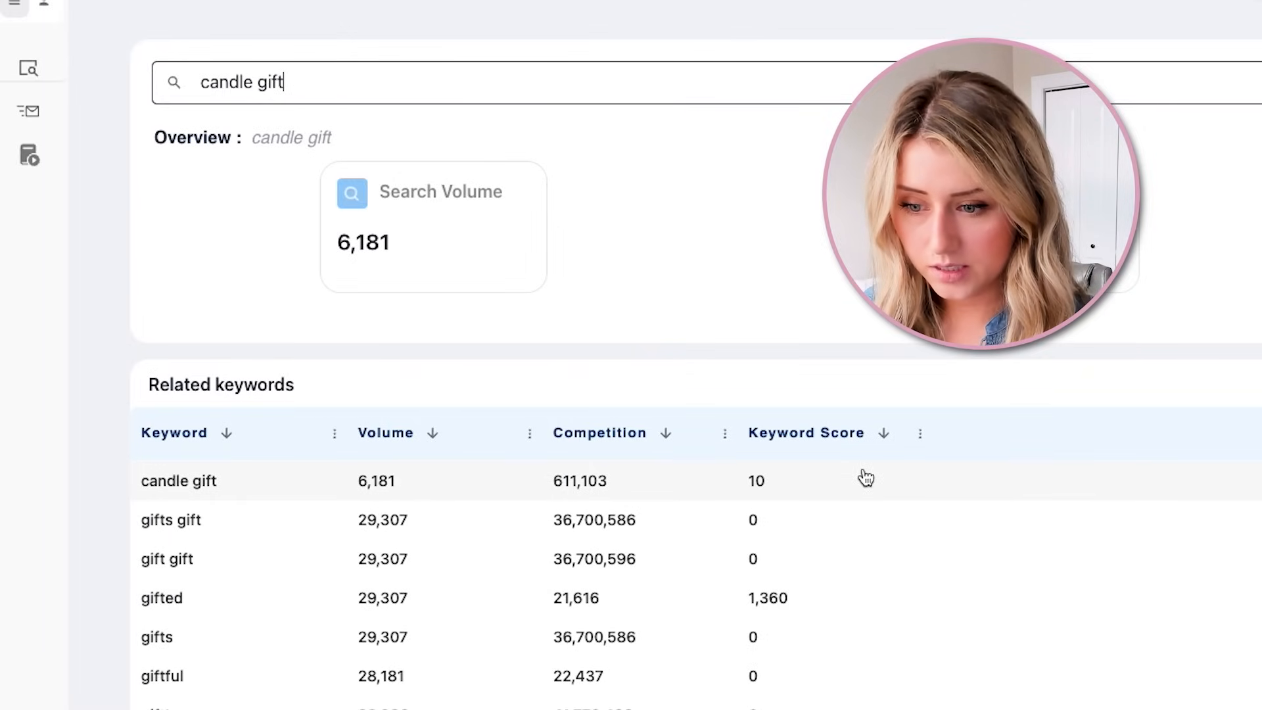
- Sort the related keywords by keyword score, re-sort them by highest volume, and examine the list for usable tags
click(883, 436)
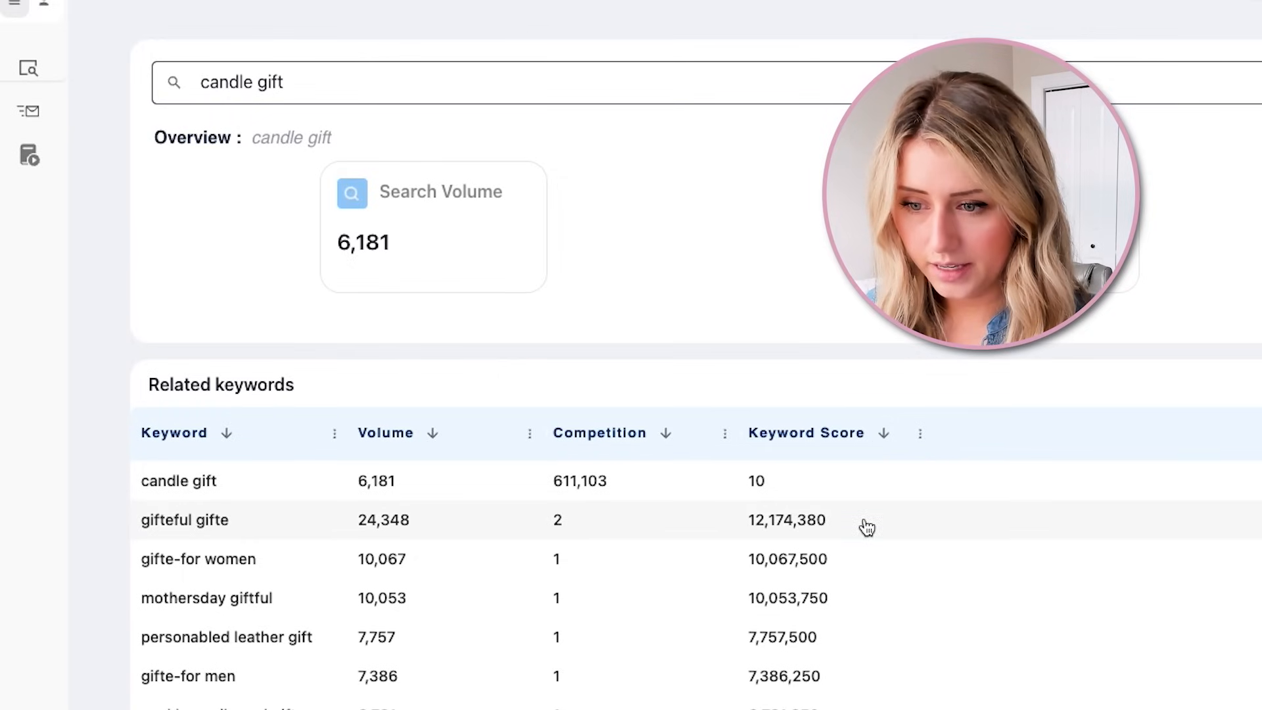
scroll(827, 571, down, 1)
click(434, 435)
click(434, 435)
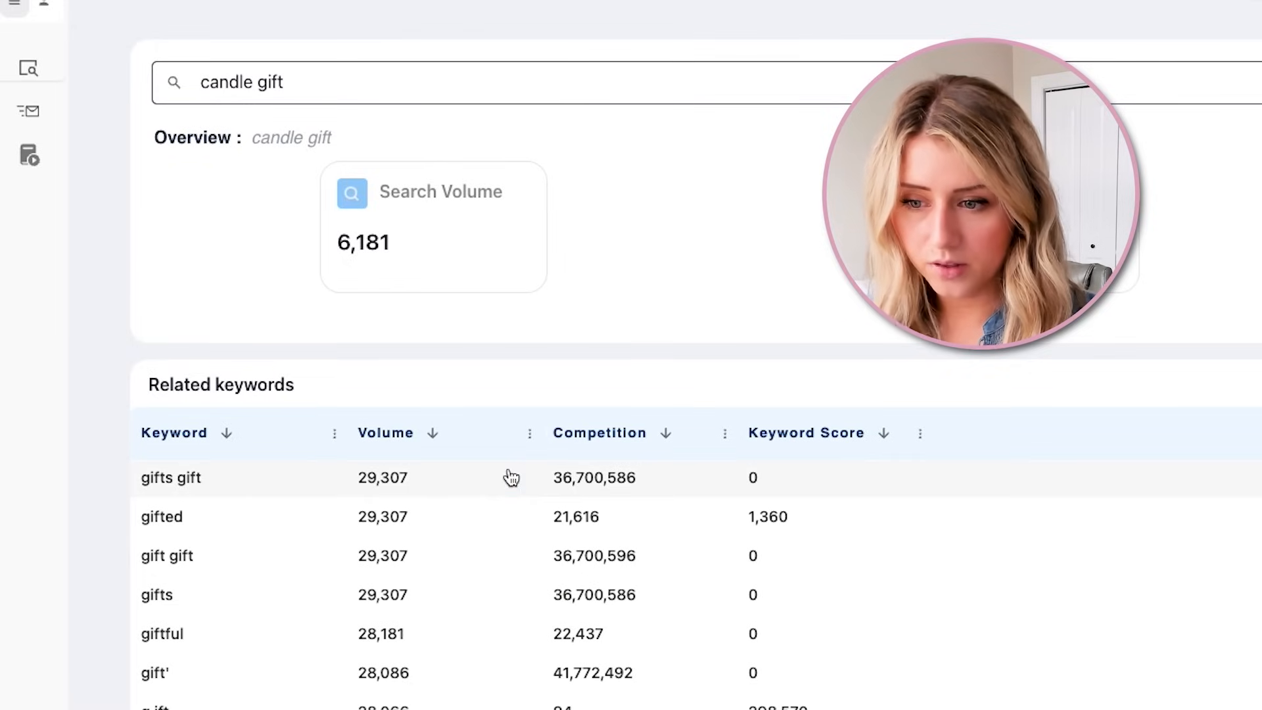
scroll(538, 545, down, 4)
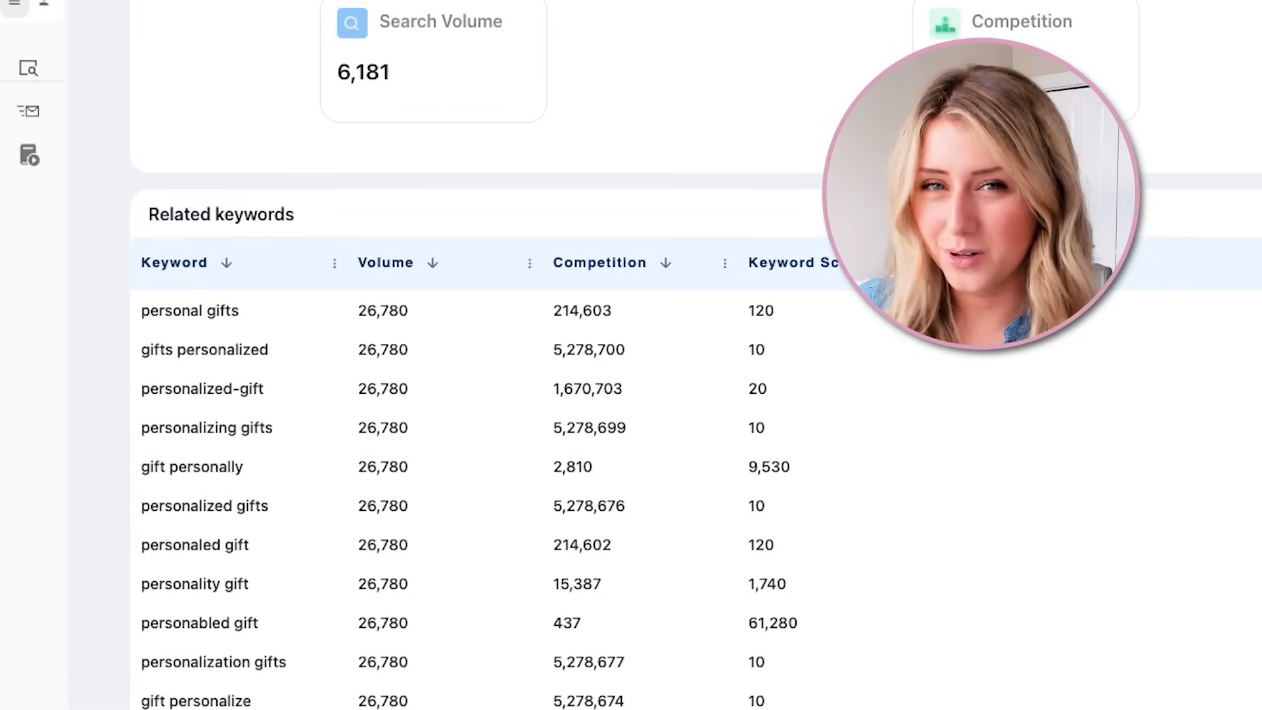
scroll(313, 705, down, 5)
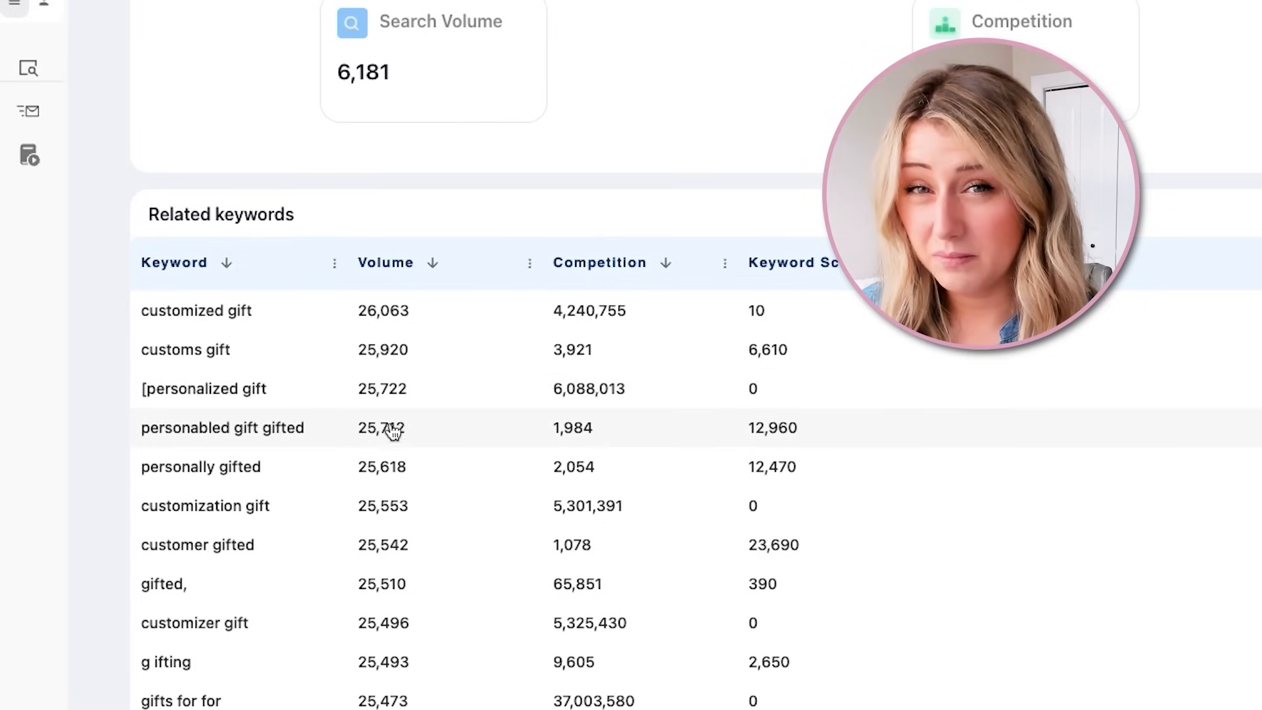
- Examine the related keywords for "candle gift", re-sorting them by keyword, for more usable tags
scroll(366, 418, down, 1)
scroll(363, 417, down, 5)
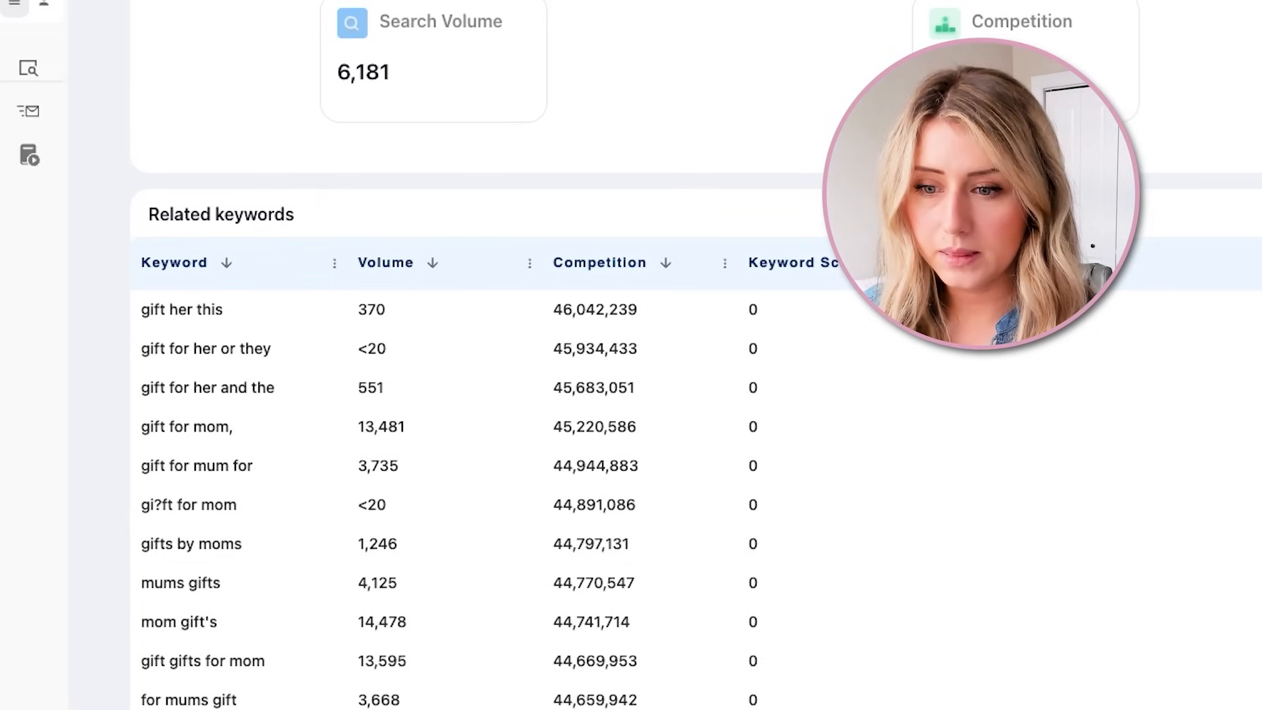
click(225, 266)
click(224, 266)
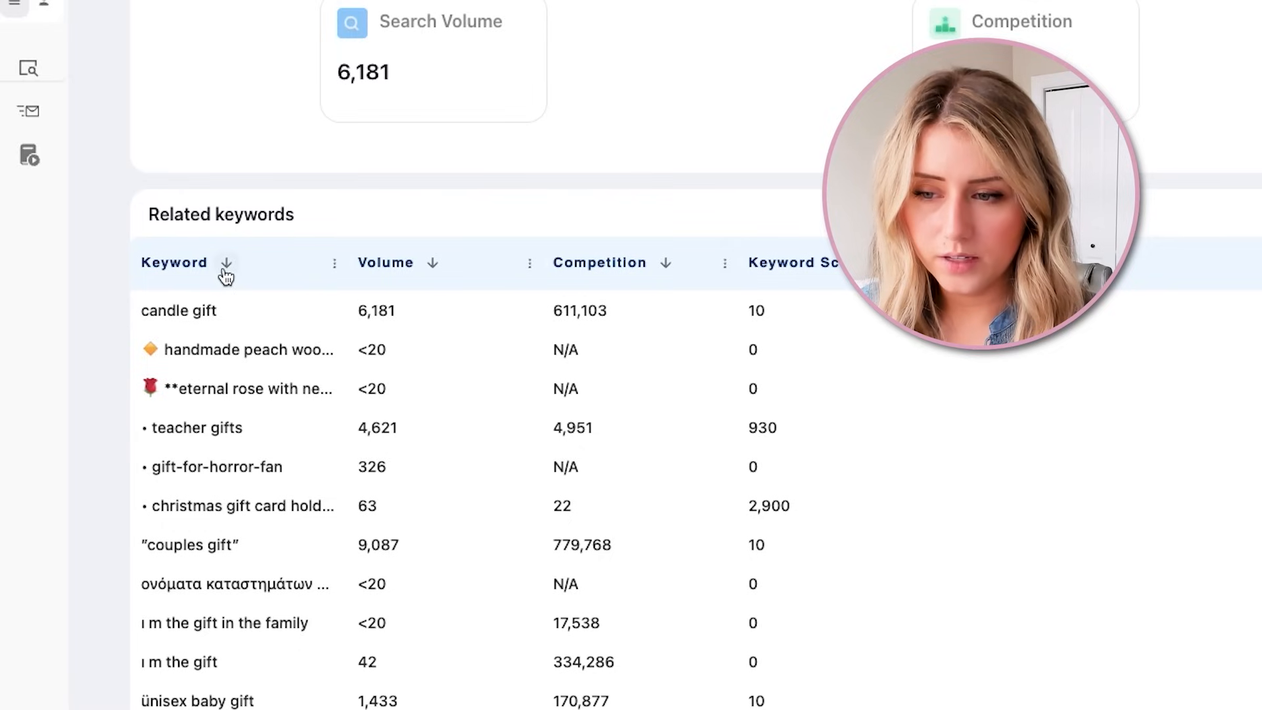
click(224, 265)
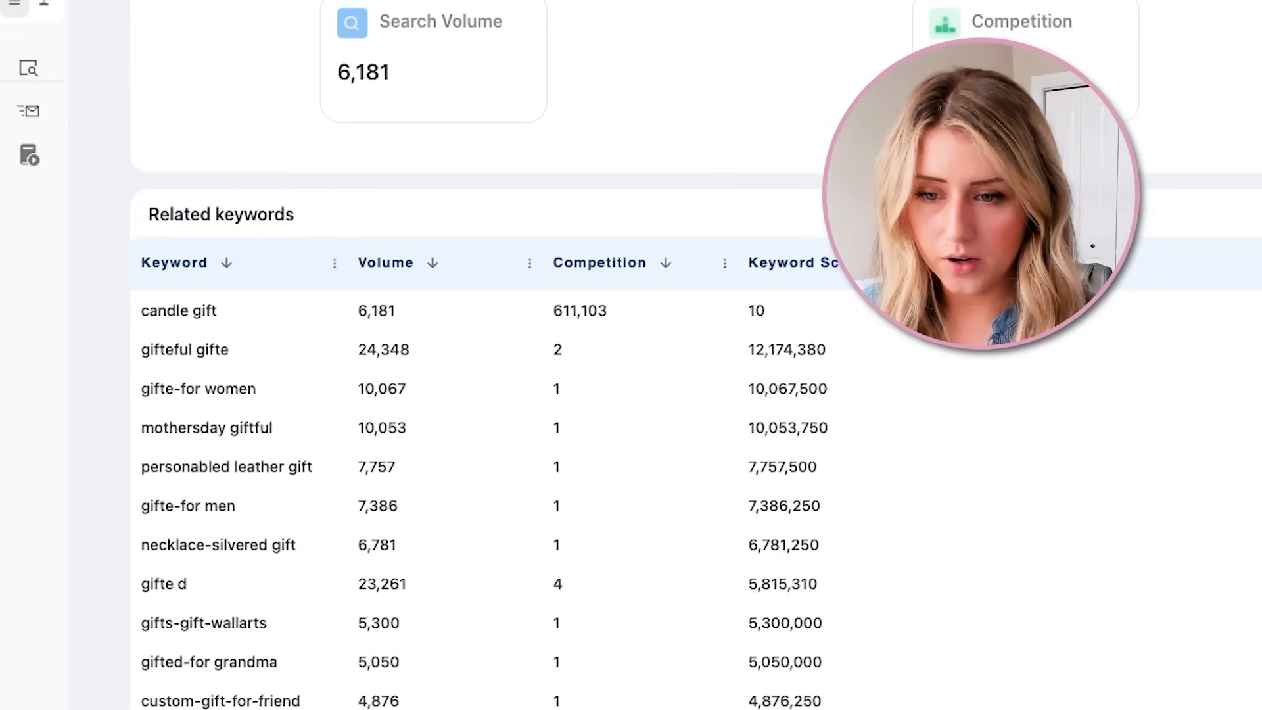
scroll(653, 569, down, 5)
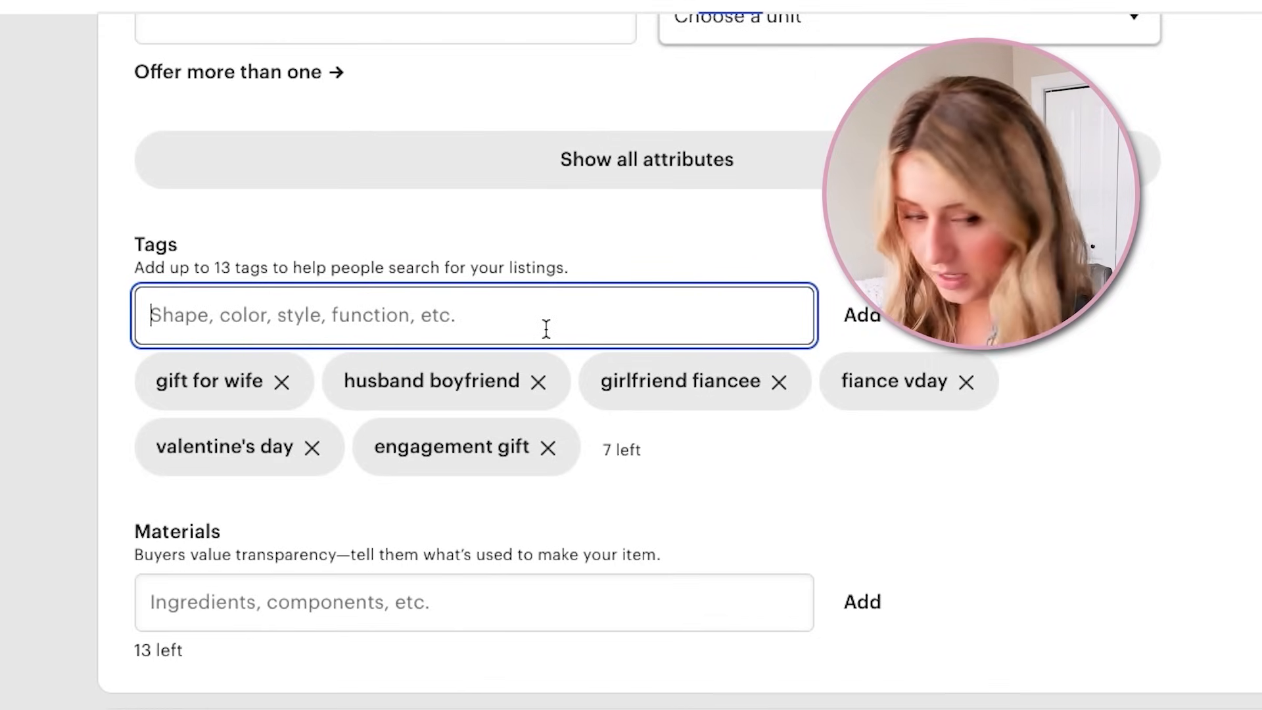
- Switch back to the Etsy listing editor and add the tags "mother's day" and "mom mama"
text(m)
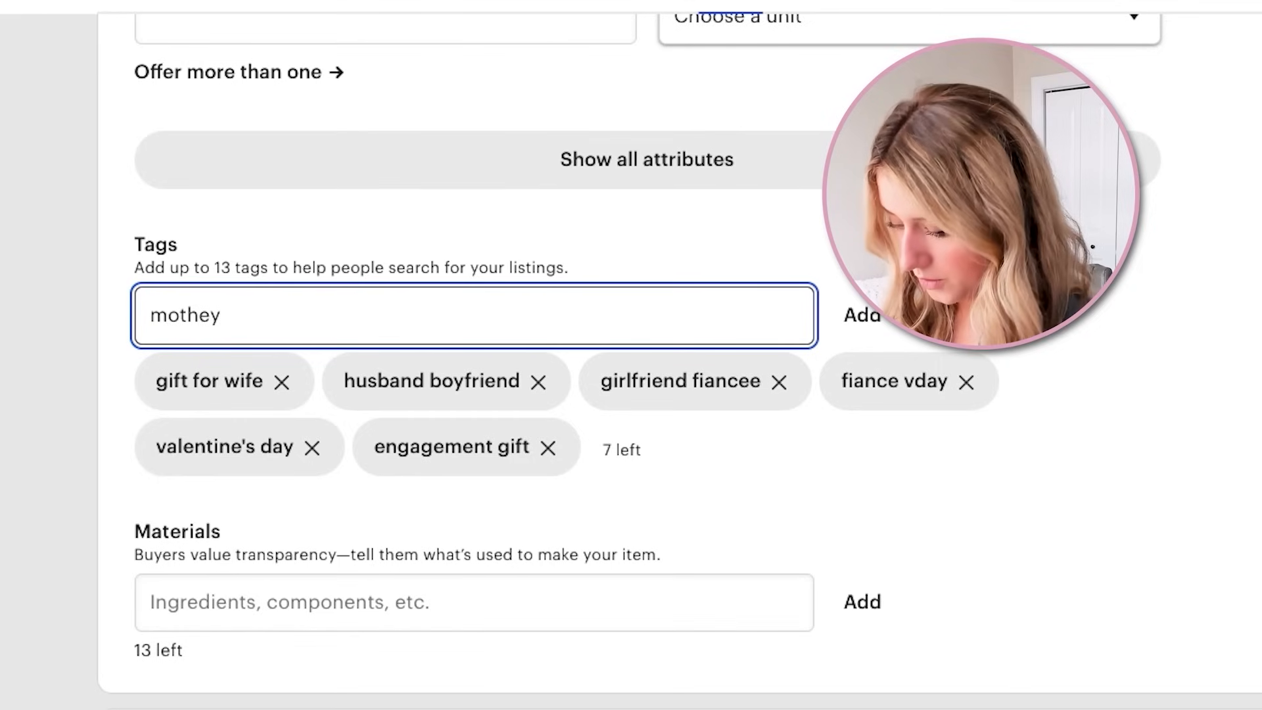
text(other's day)
key(Return)
text(mom mama)
key(Return)
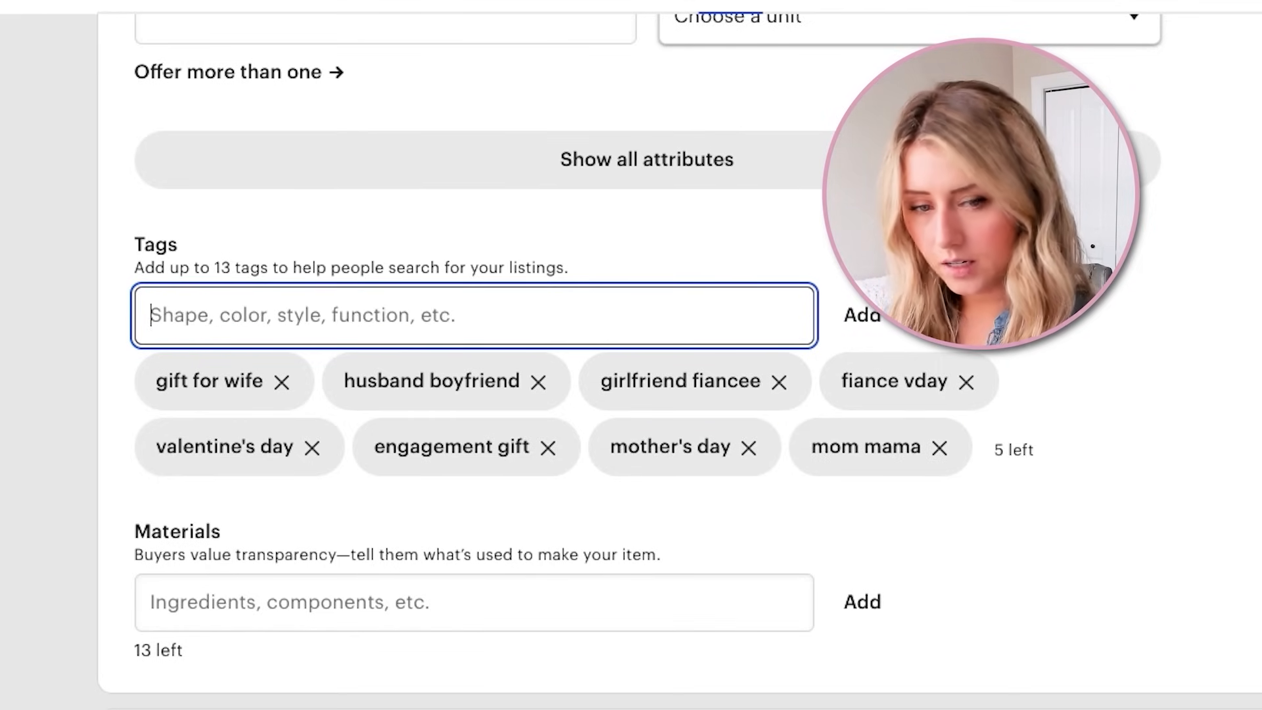
- Add the tags "punny candle", "funny phrase" and "significant other" to the listing
text(punny cand)
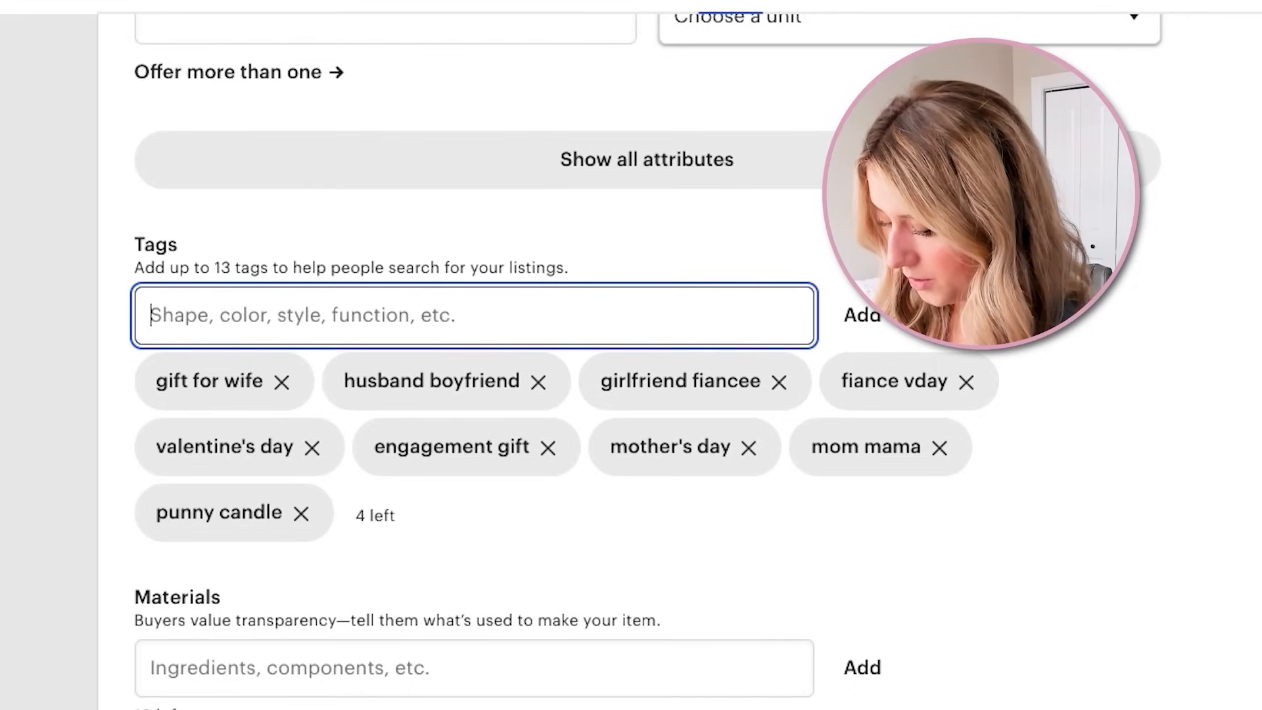
text(funny phrase)
key(Return)
text(significant other)
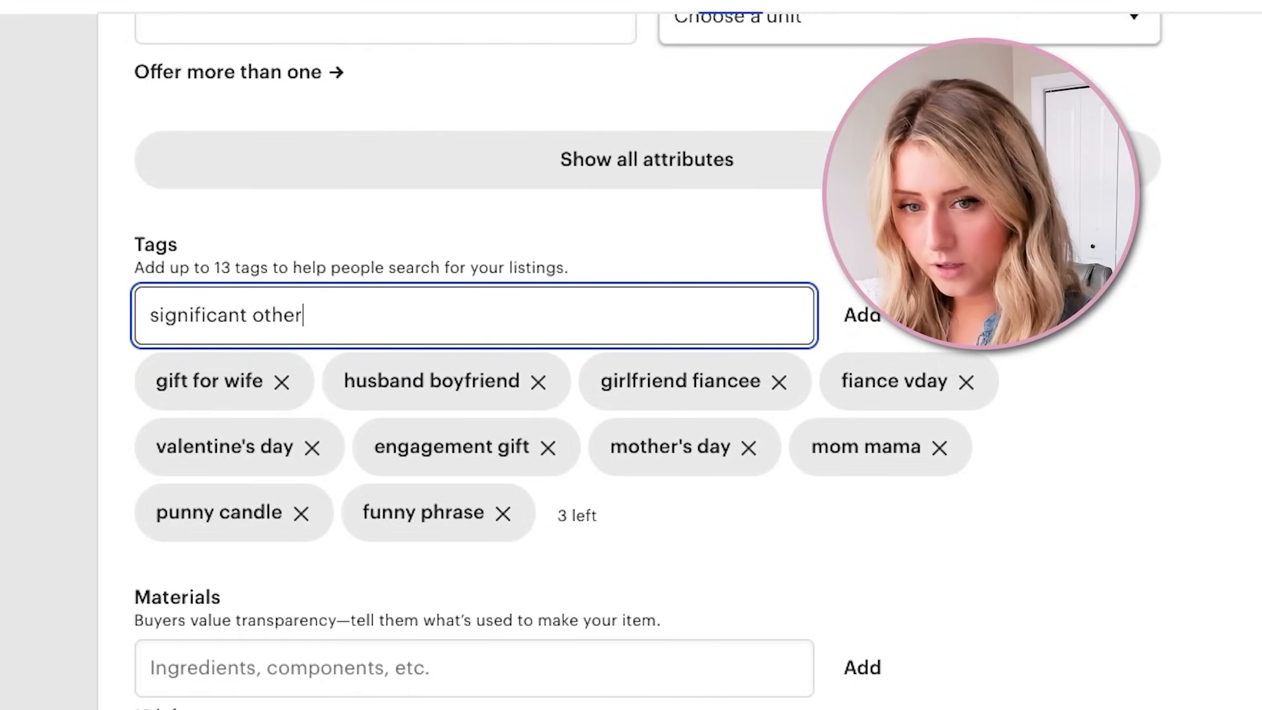
key(Return)
- Fill the last two tag slots of the listing with "home decor" and "for him for her"
text(for her him)
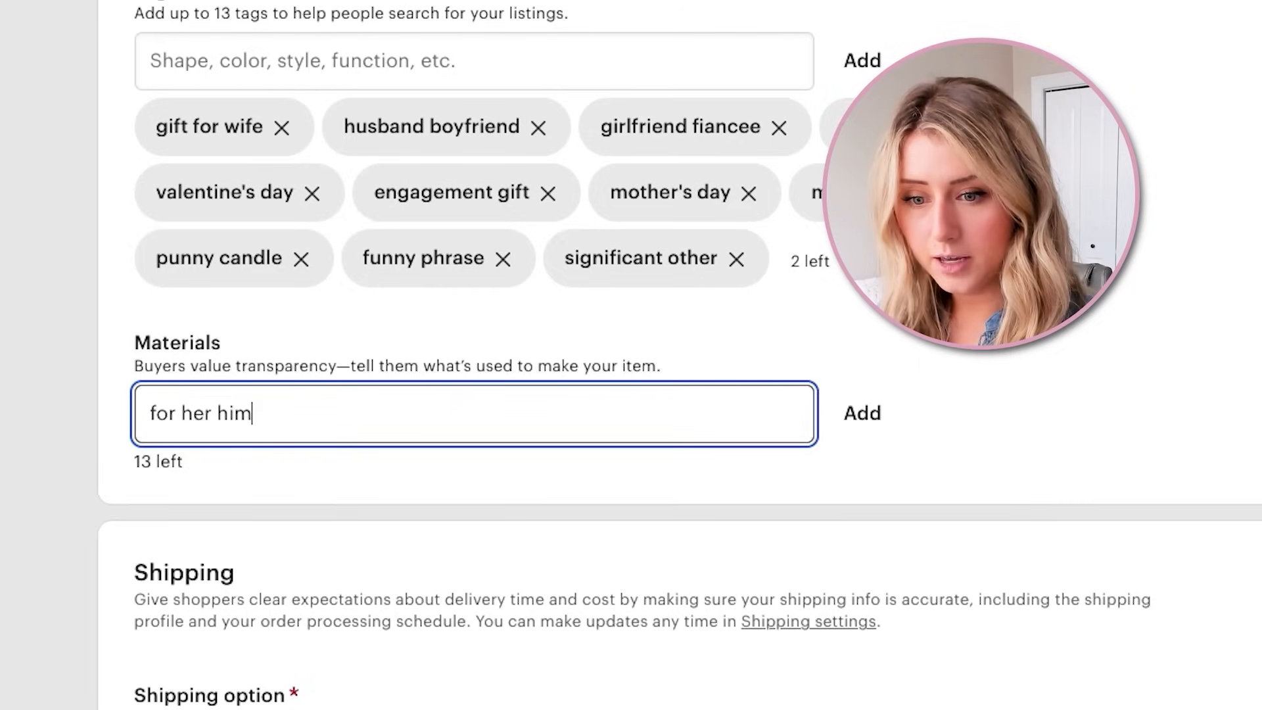
key(Return)
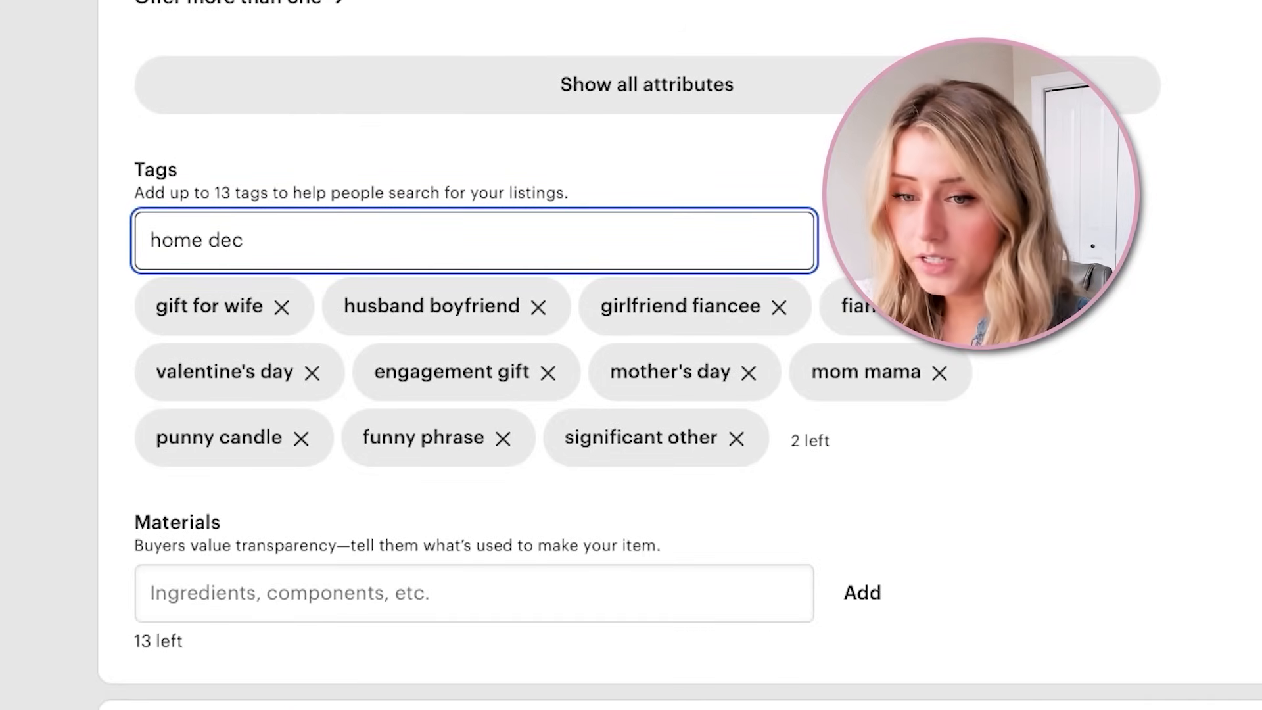
key(Return)
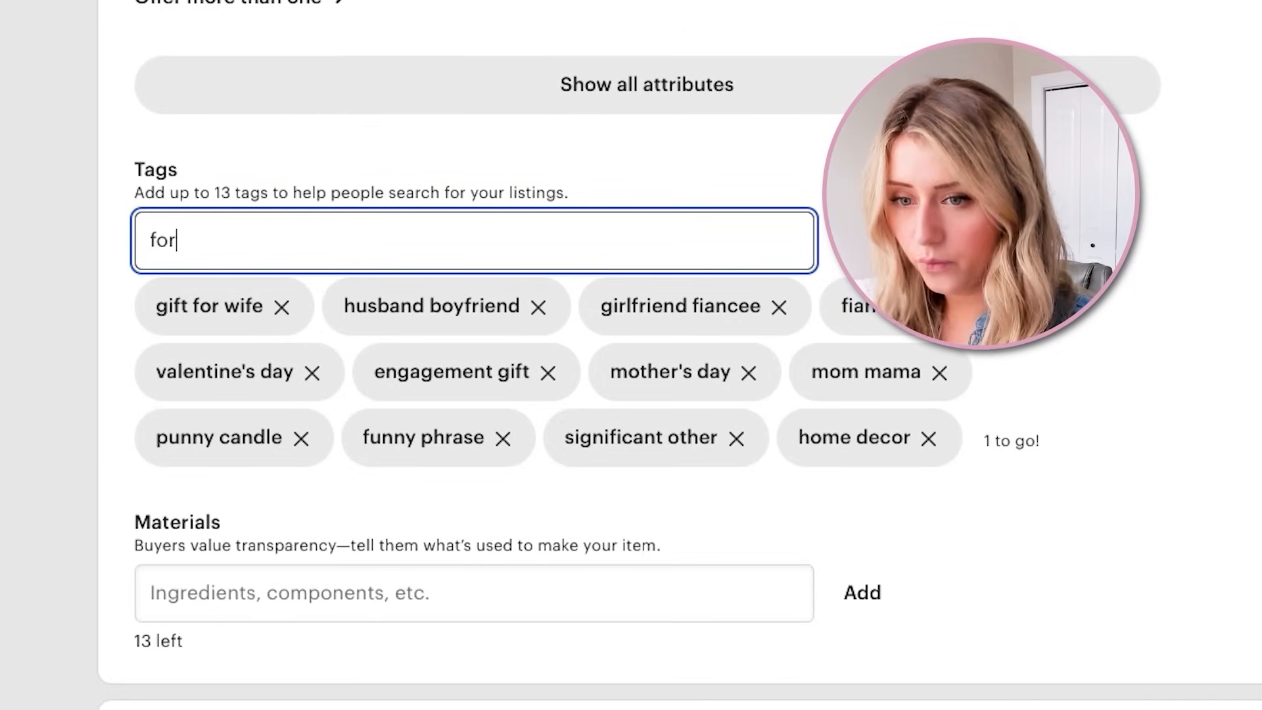
text(for him for )
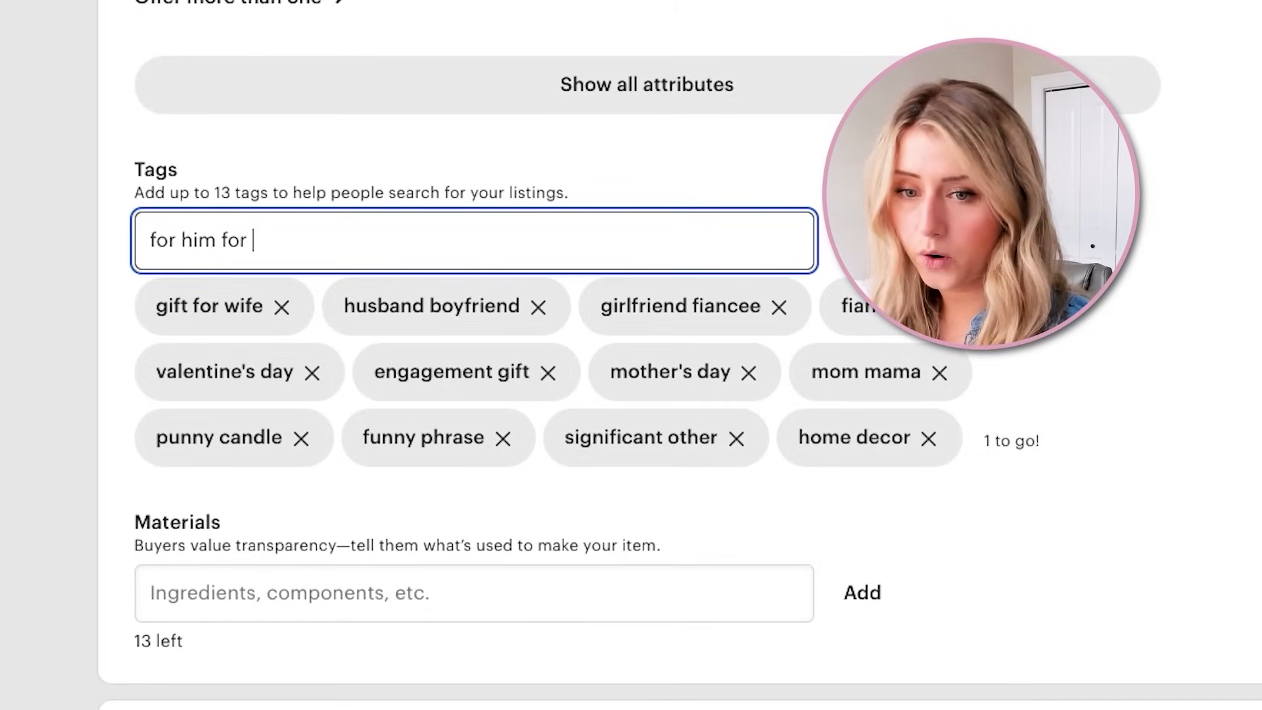
text(her)
key(Return)
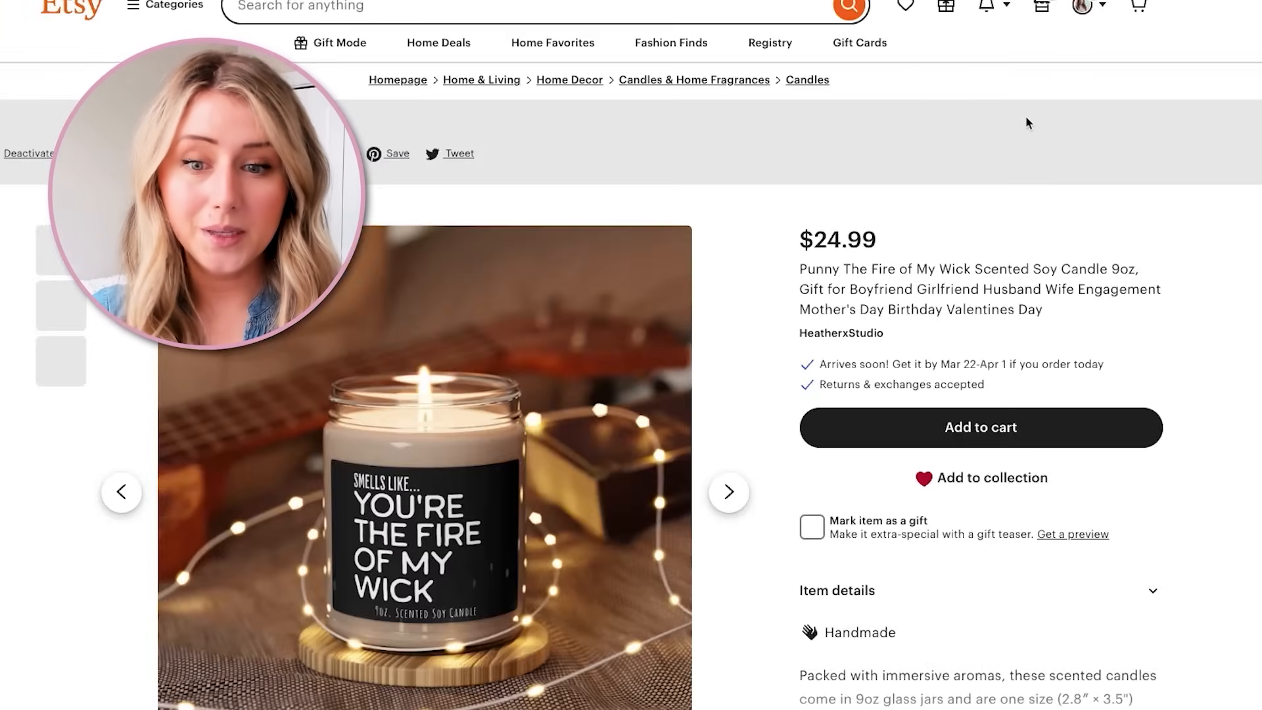
- Review the main candle photo and the details on the listing's public Etsy page
scroll(1014, 429, down, 2)
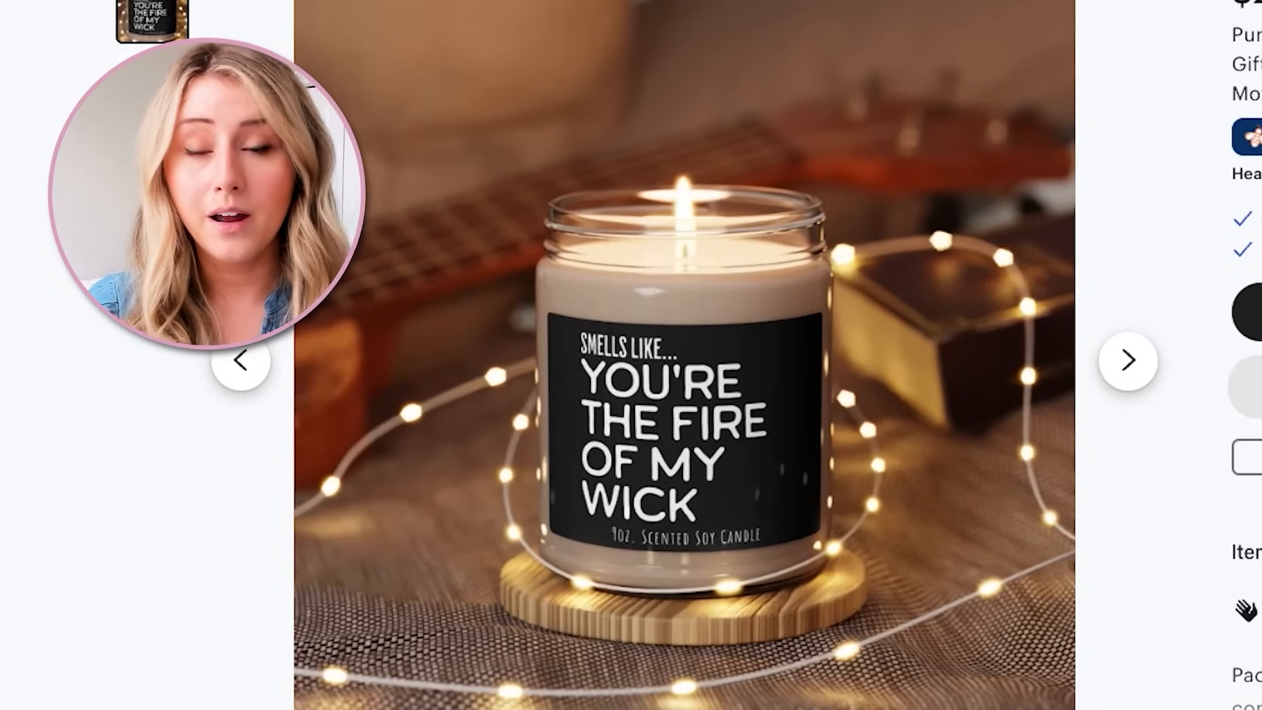
scroll(1109, 152, down, 1)
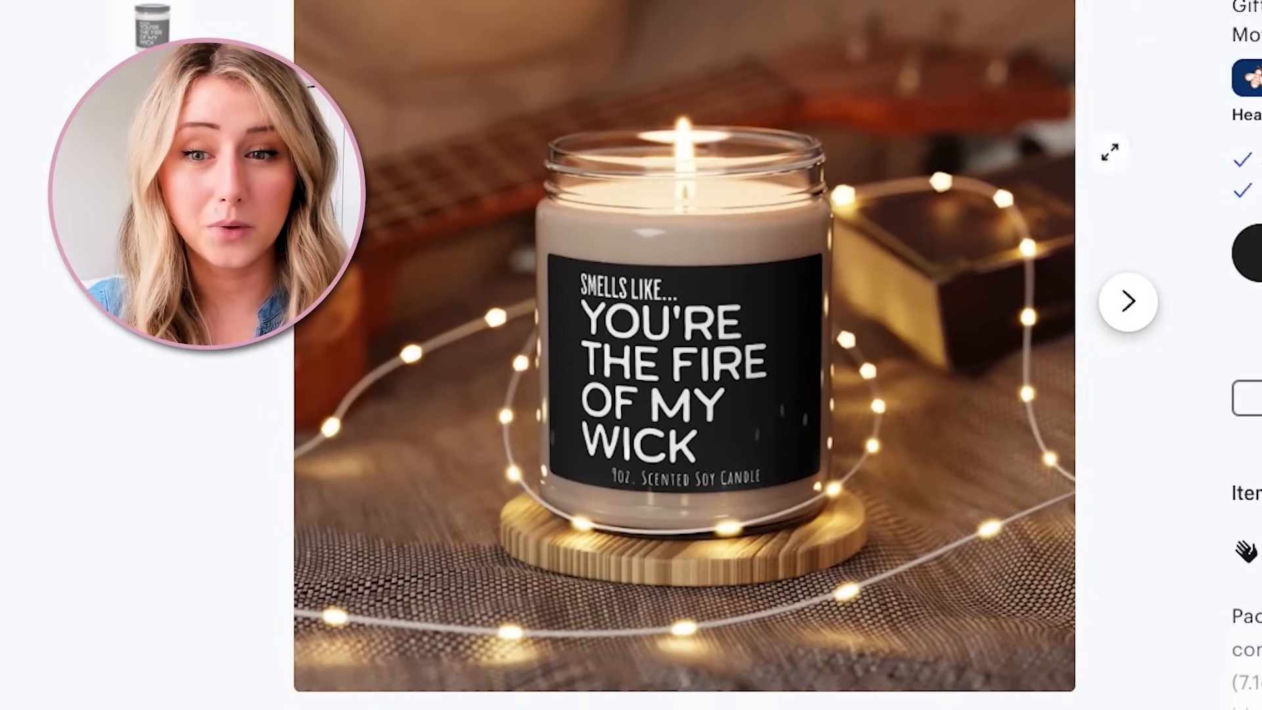